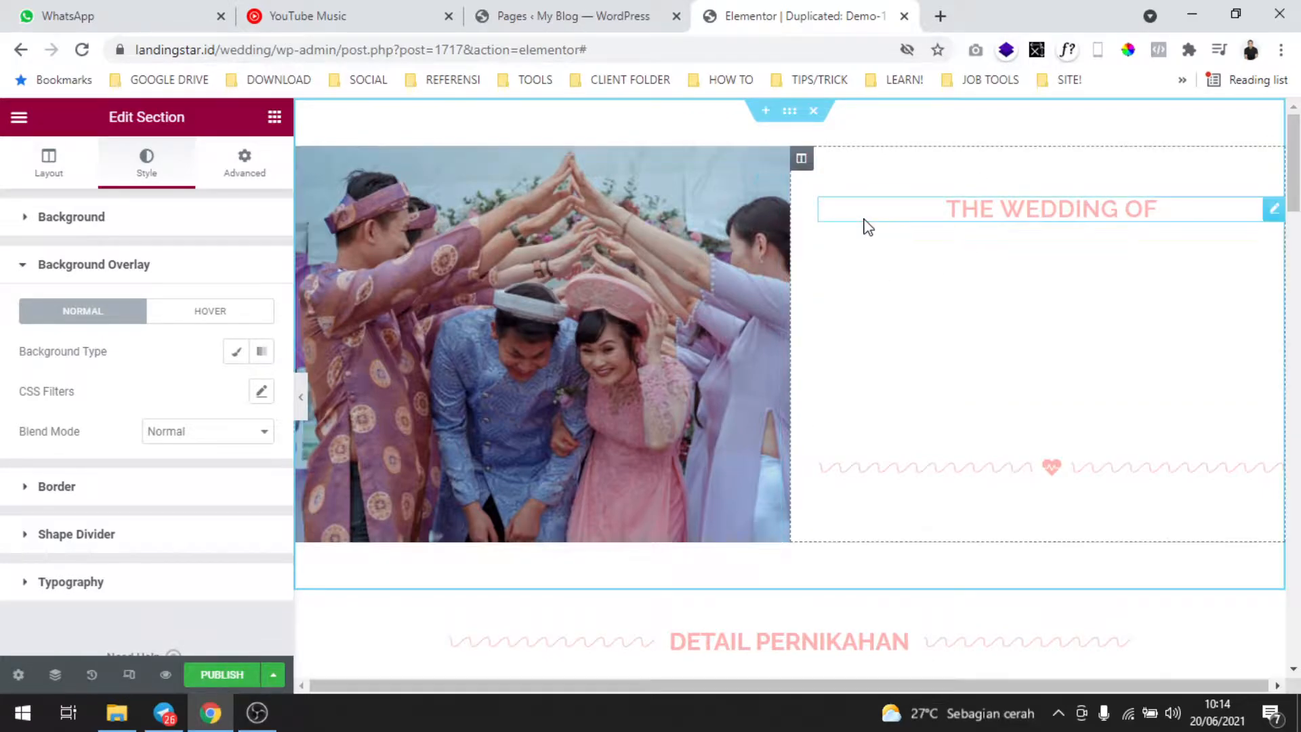
Step: Look over the wedding page from the opening section through the sections below DETAIL PERNIKAHAN
scroll(864, 225, down, 6)
scroll(864, 223, up, 2)
scroll(864, 215, down, 15)
scroll(770, 215, down, 5)
scroll(771, 215, up, 17)
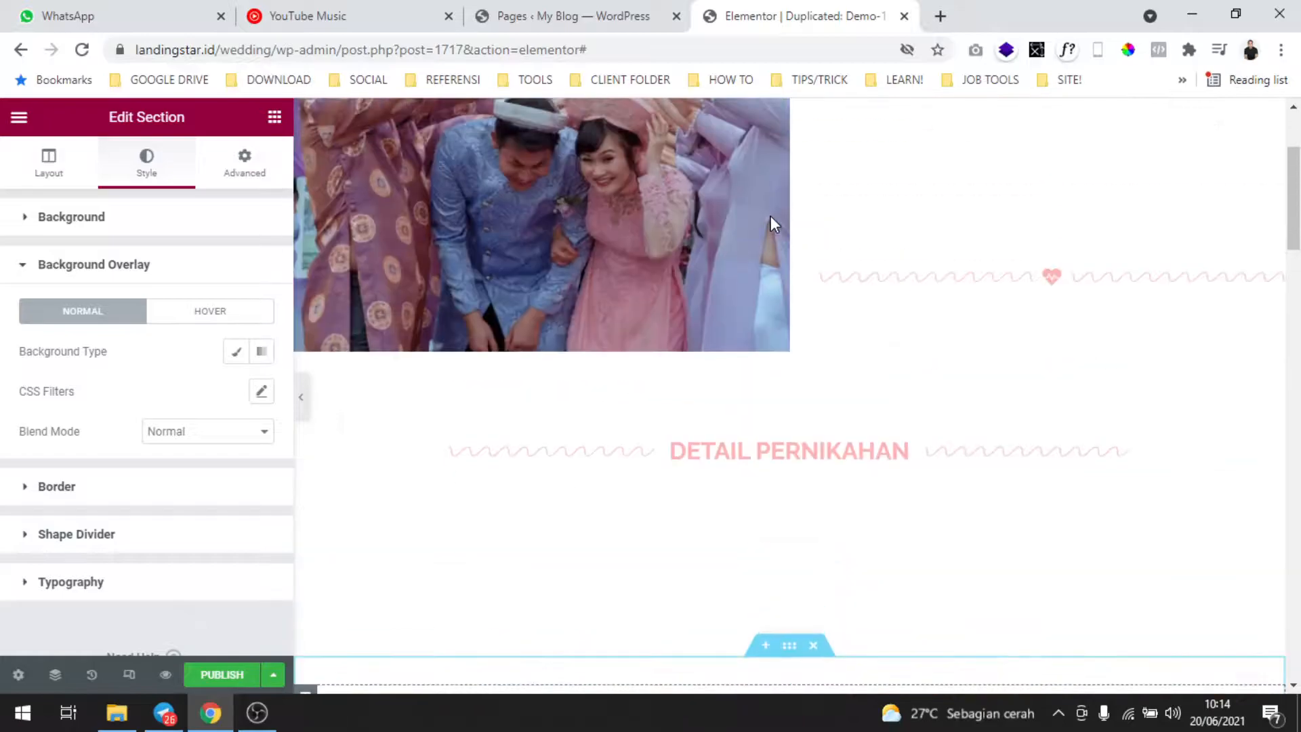
scroll(770, 215, up, 3)
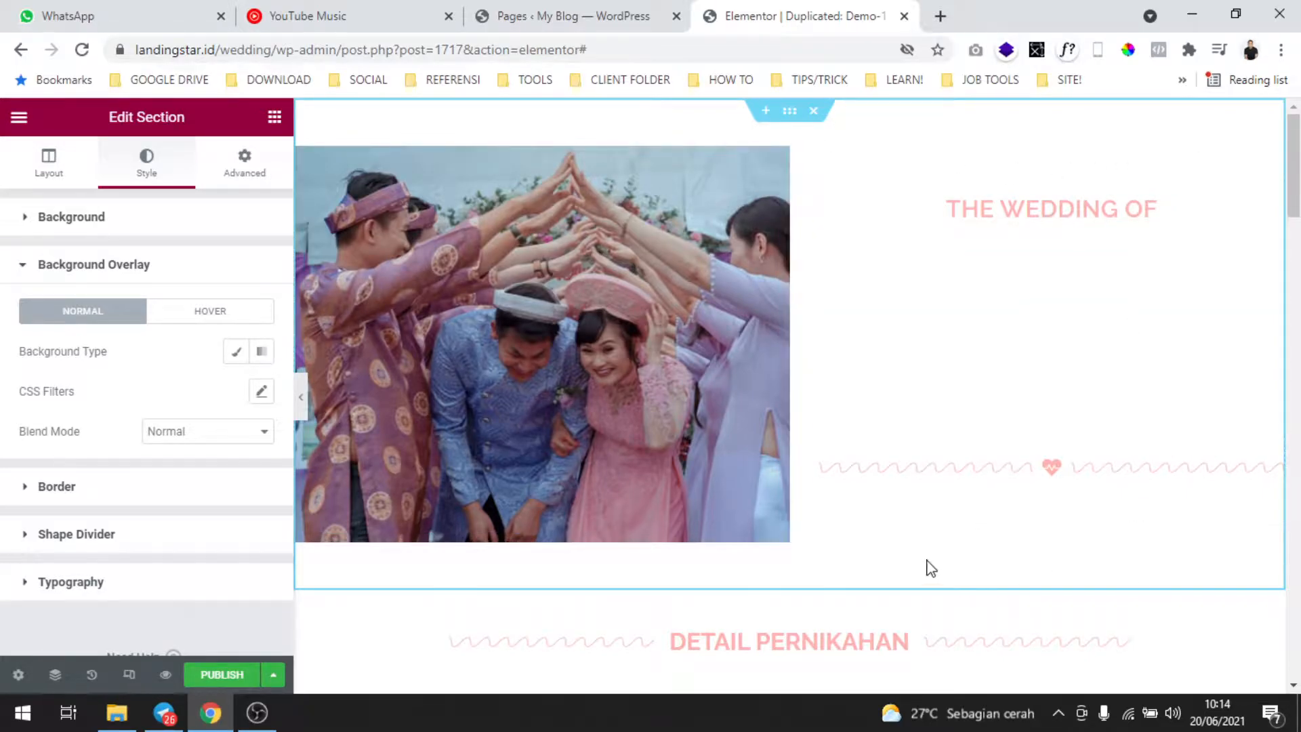
Step: Set the opening section's background type to Classic and remove its existing background image
click(788, 115)
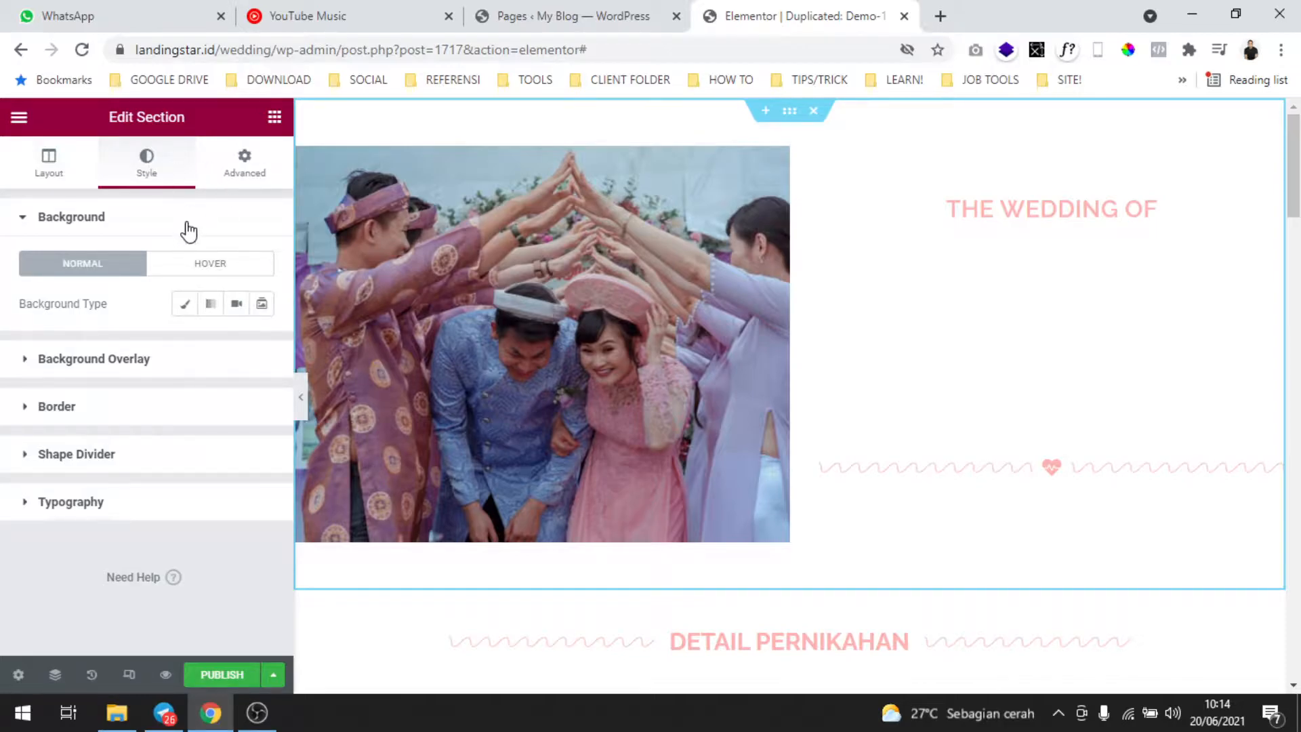
click(42, 169)
click(122, 175)
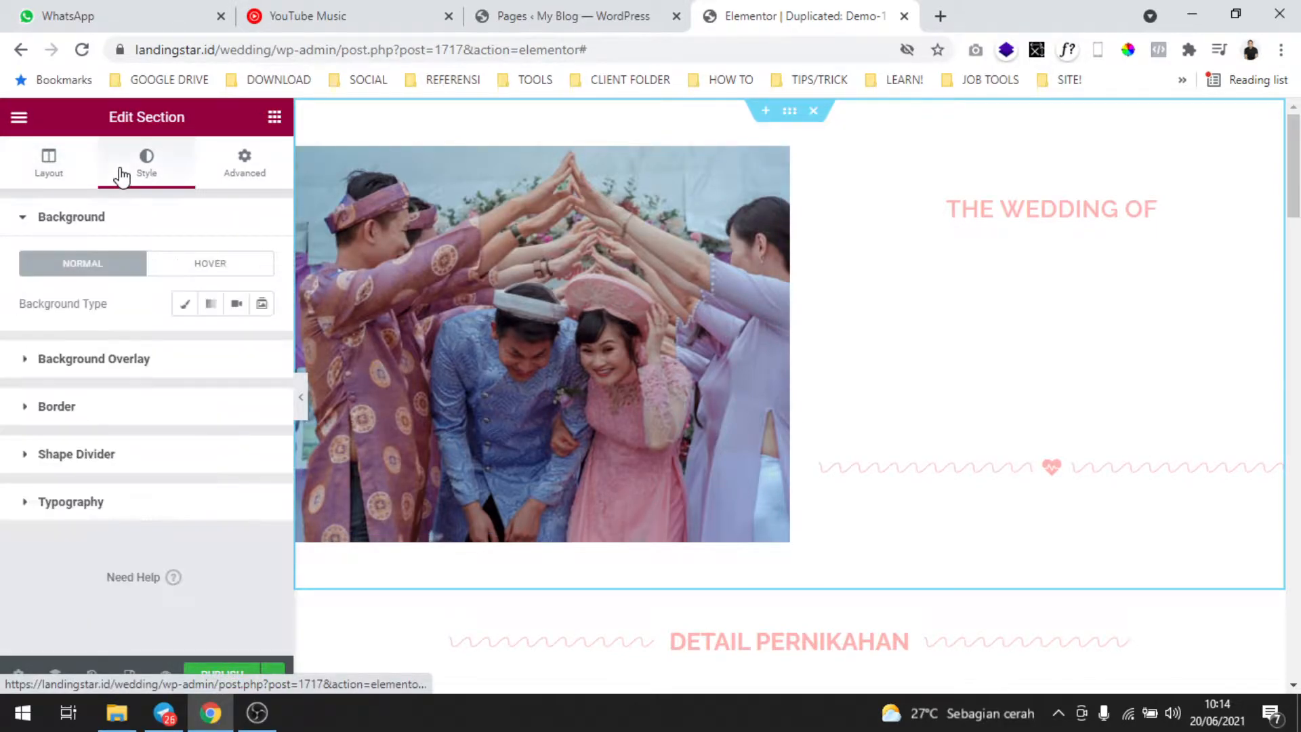
click(183, 305)
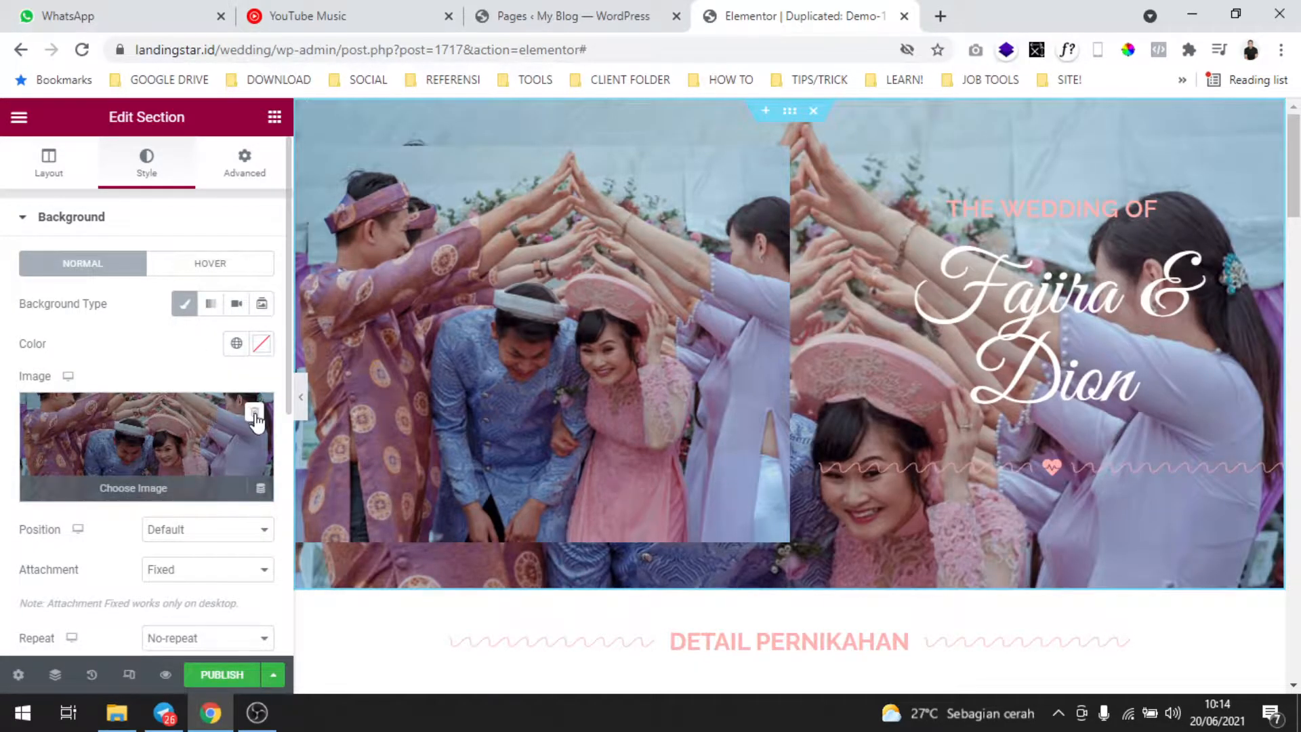
click(254, 415)
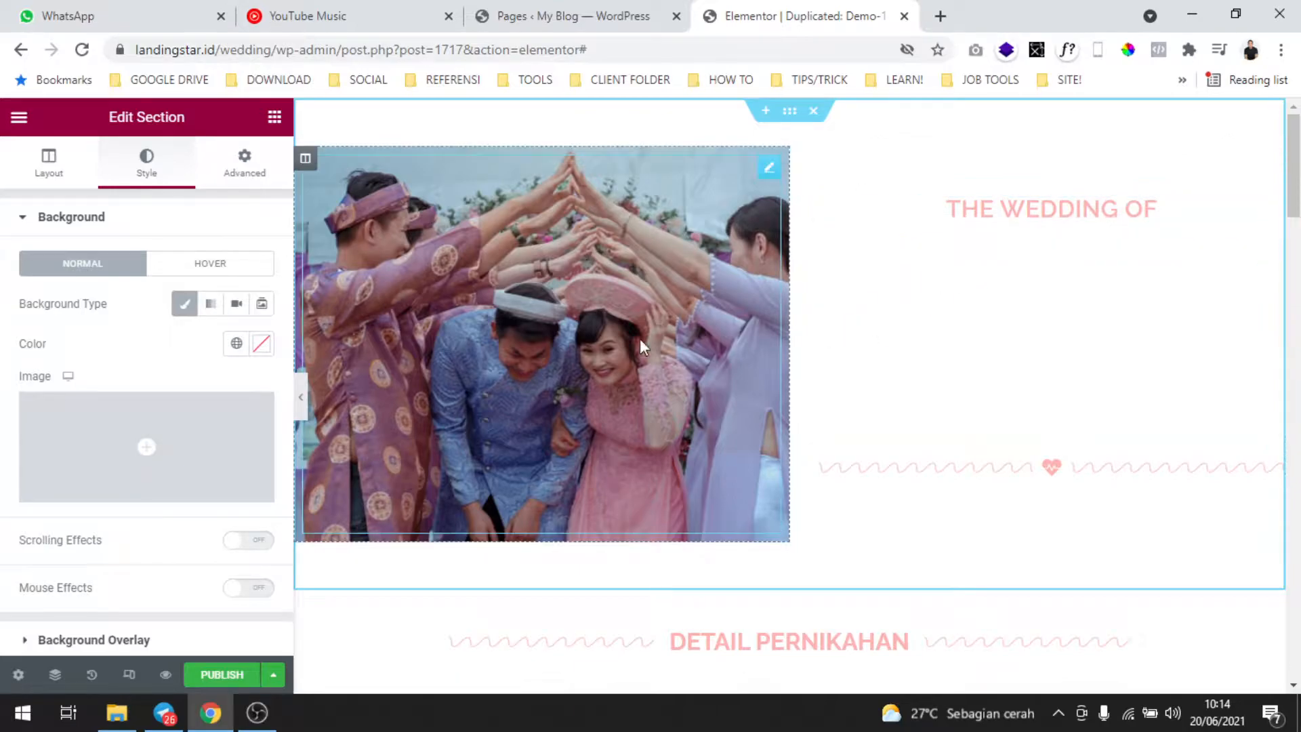
Step: Insert optimize-pexels-min-an-758898.jpg from the media library as the opening section's background image
click(155, 491)
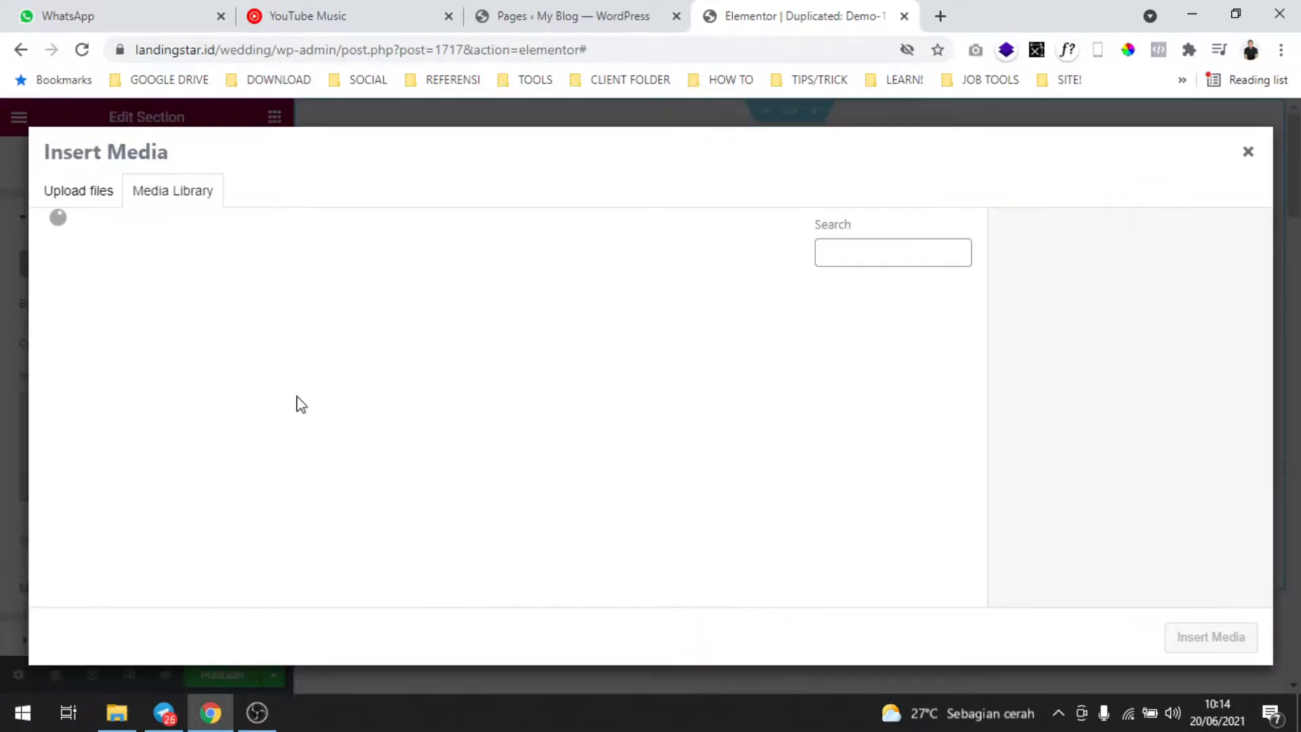
scroll(613, 387, down, 10)
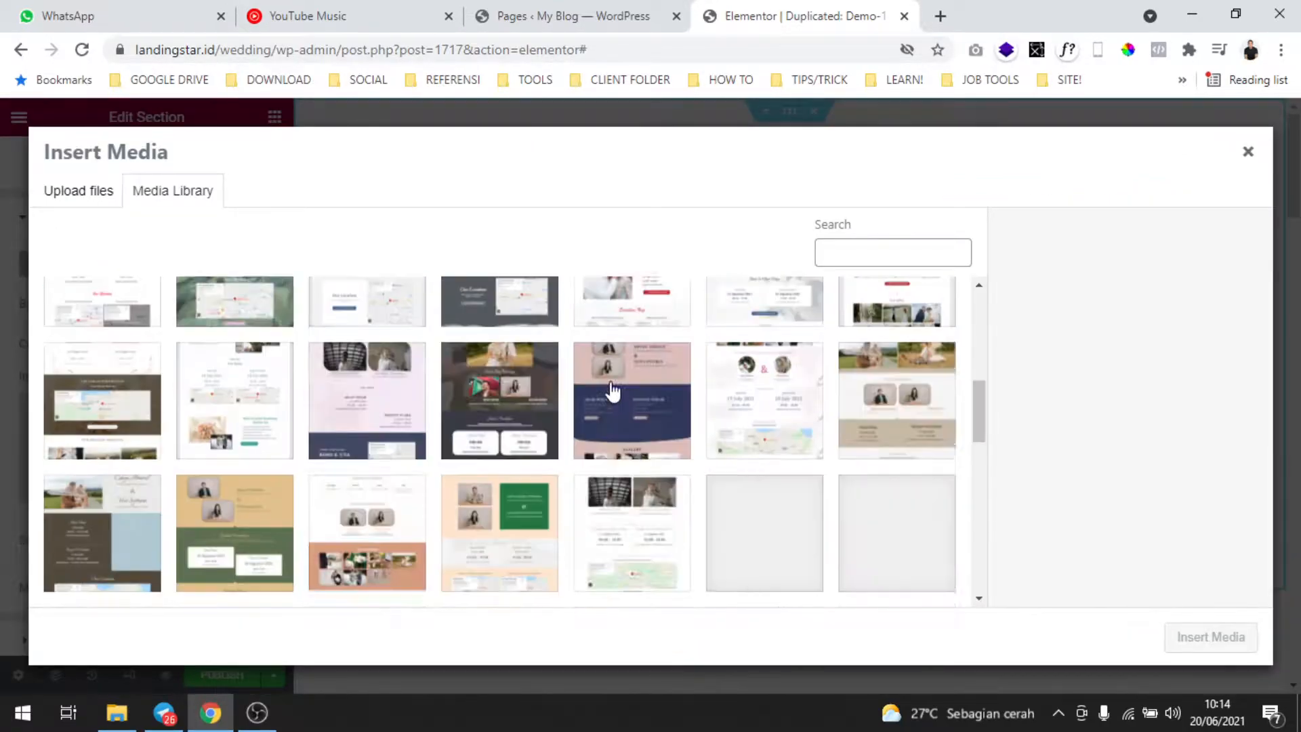
scroll(598, 380, down, 5)
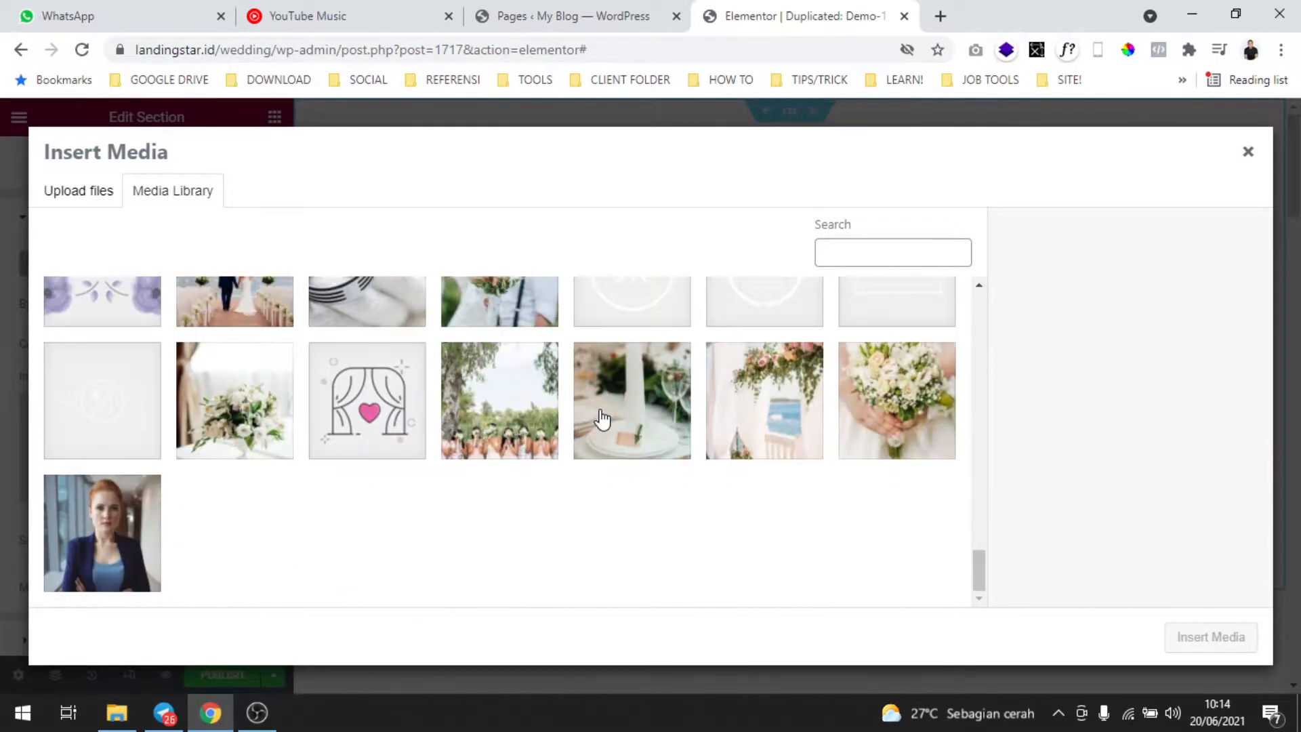
scroll(637, 414, down, 5)
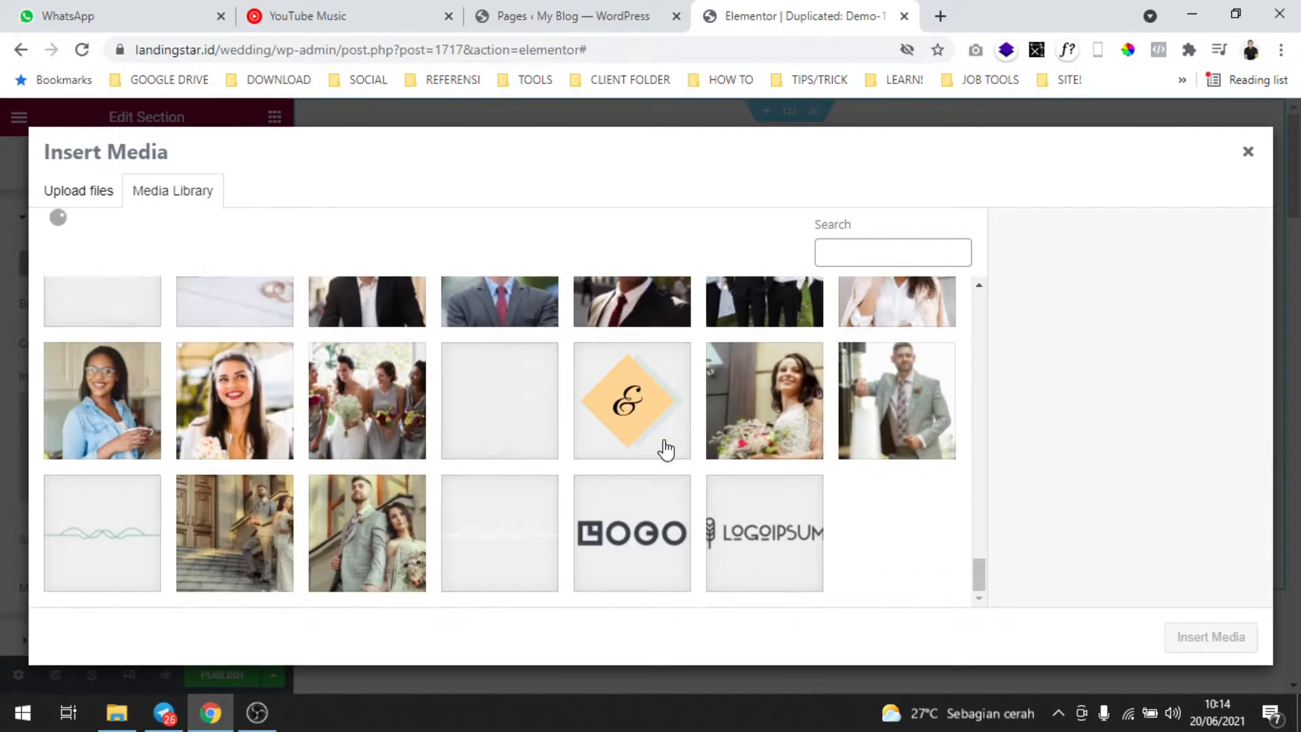
scroll(573, 478, down, 5)
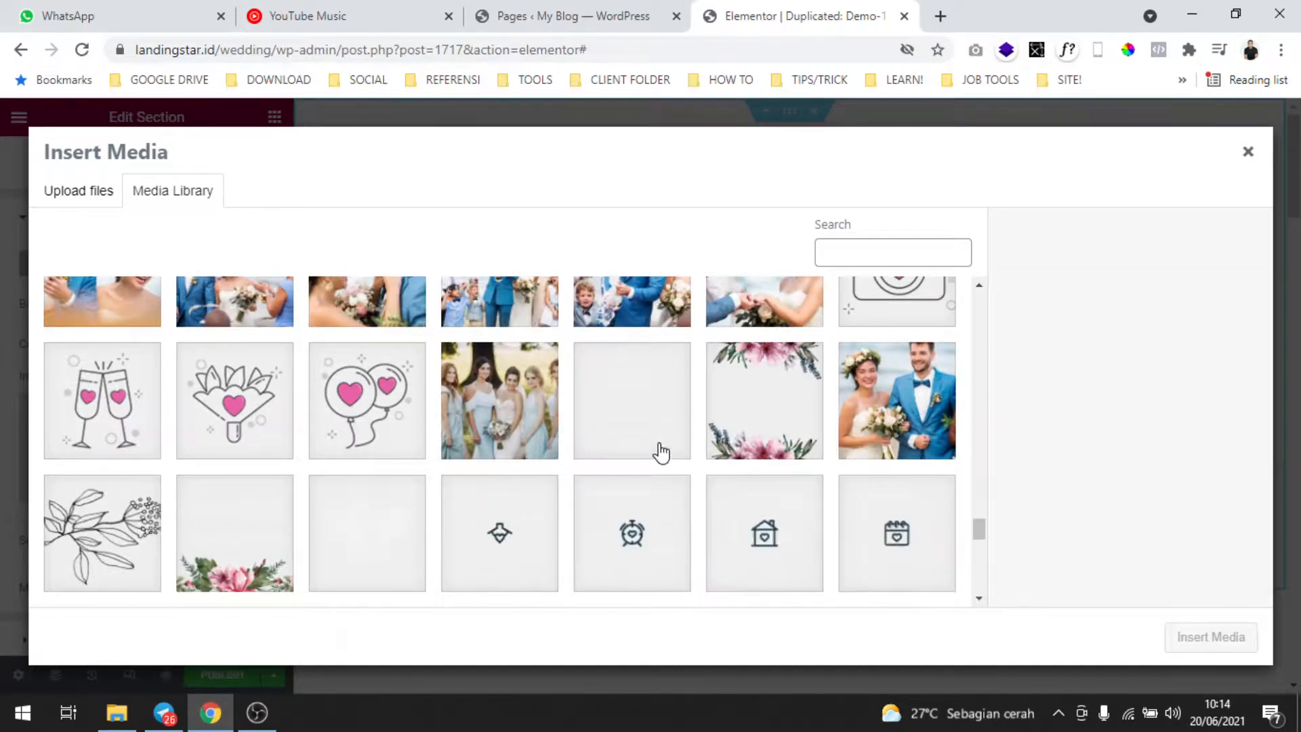
scroll(661, 452, down, 3)
scroll(661, 452, down, 5)
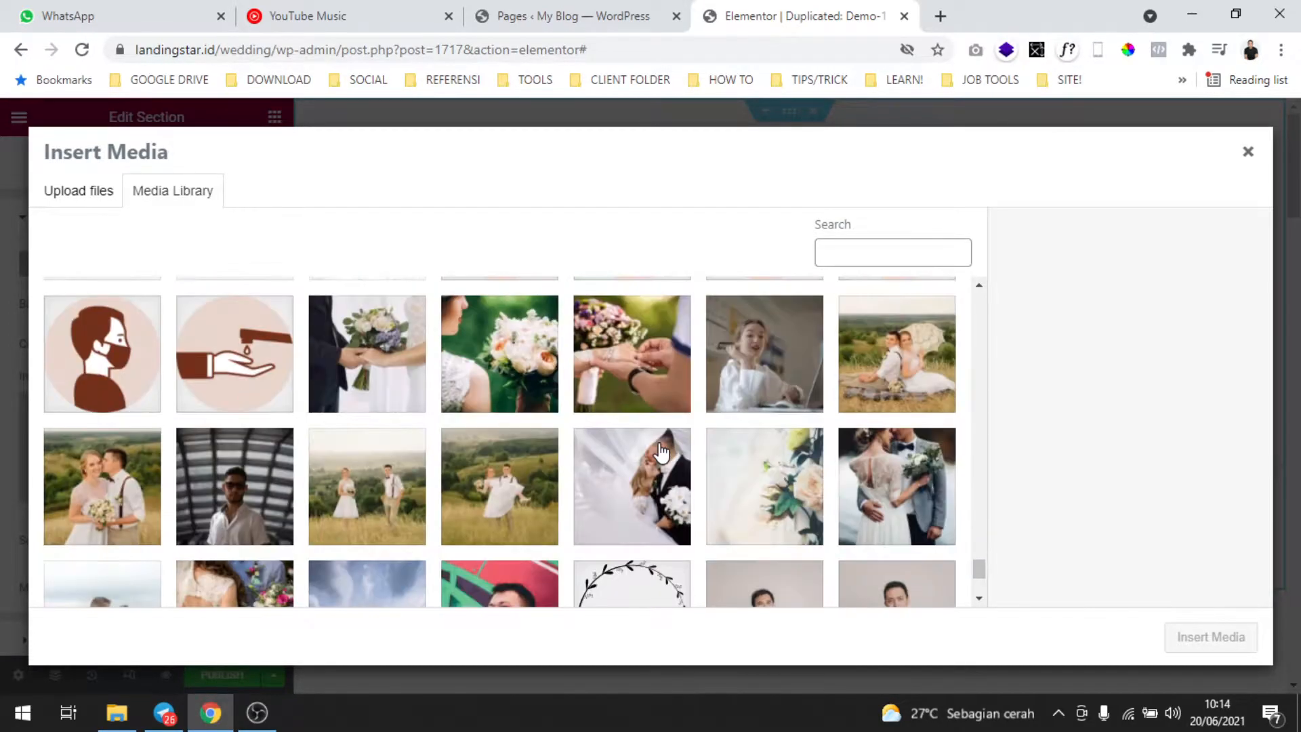
scroll(661, 452, down, 10)
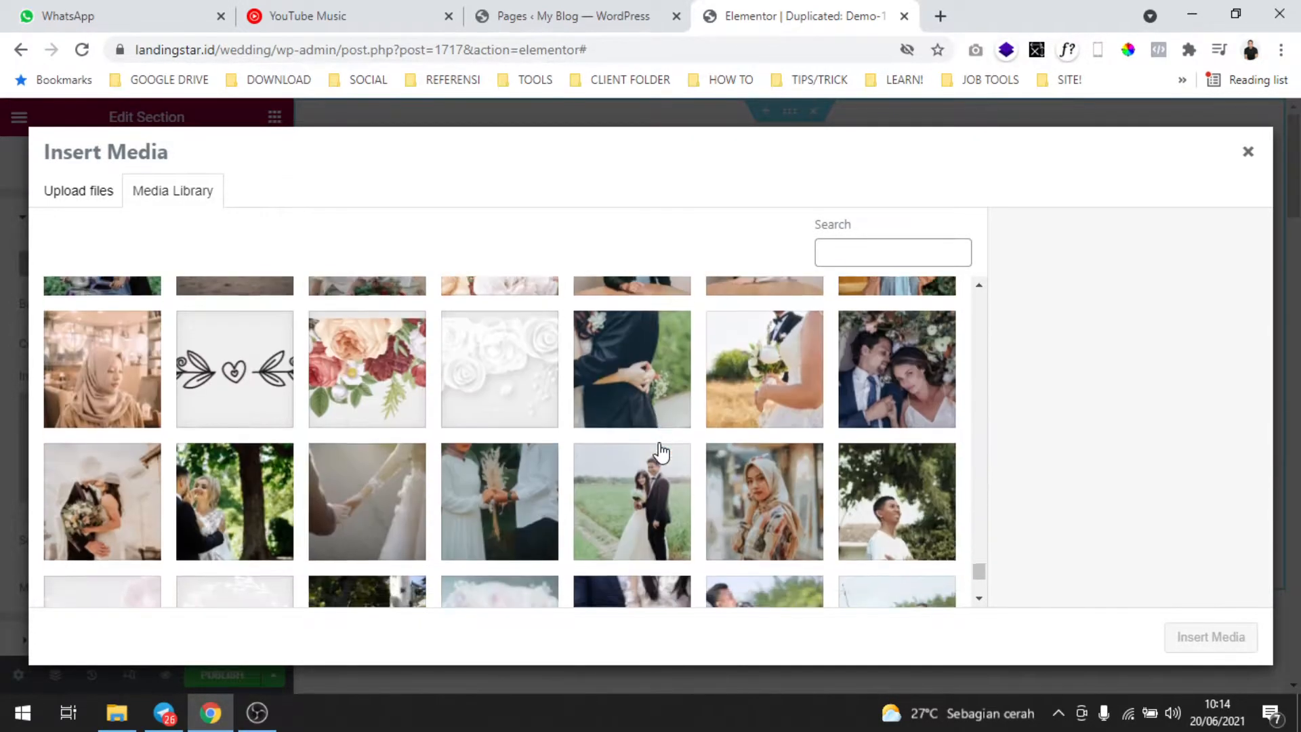
scroll(661, 452, down, 2)
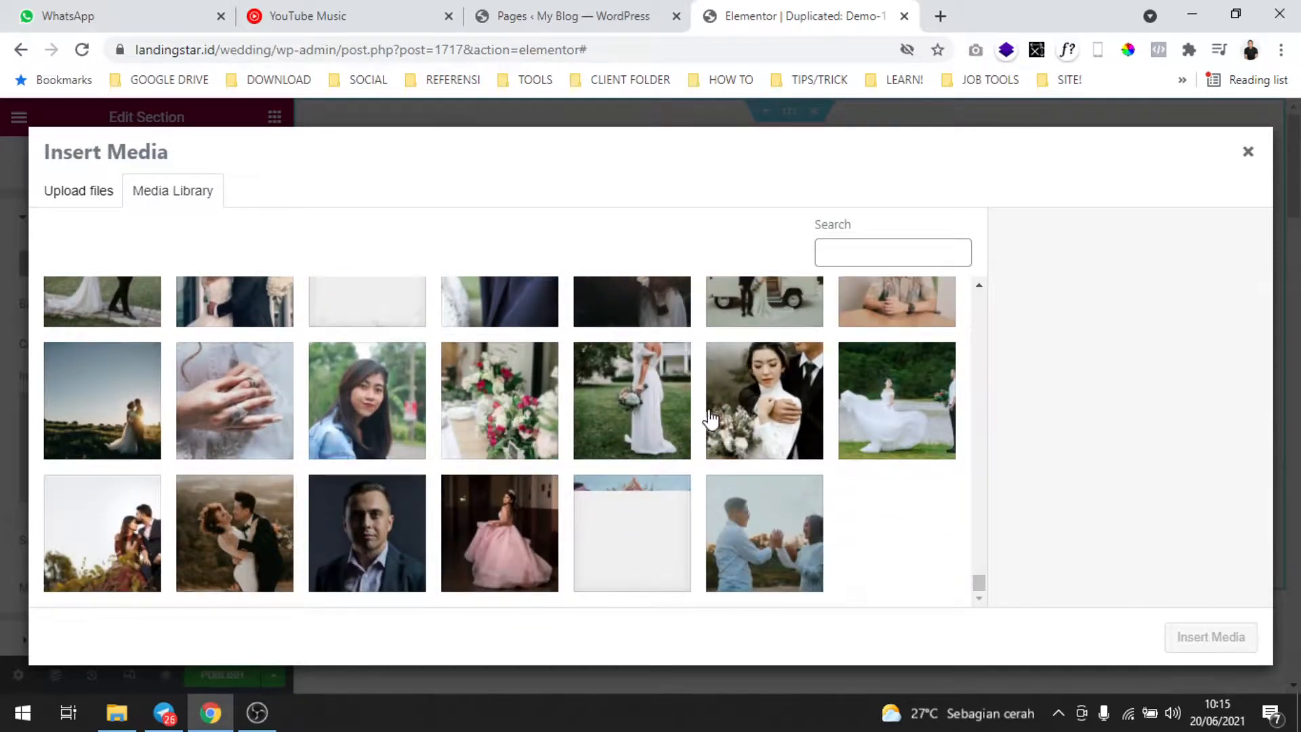
click(630, 531)
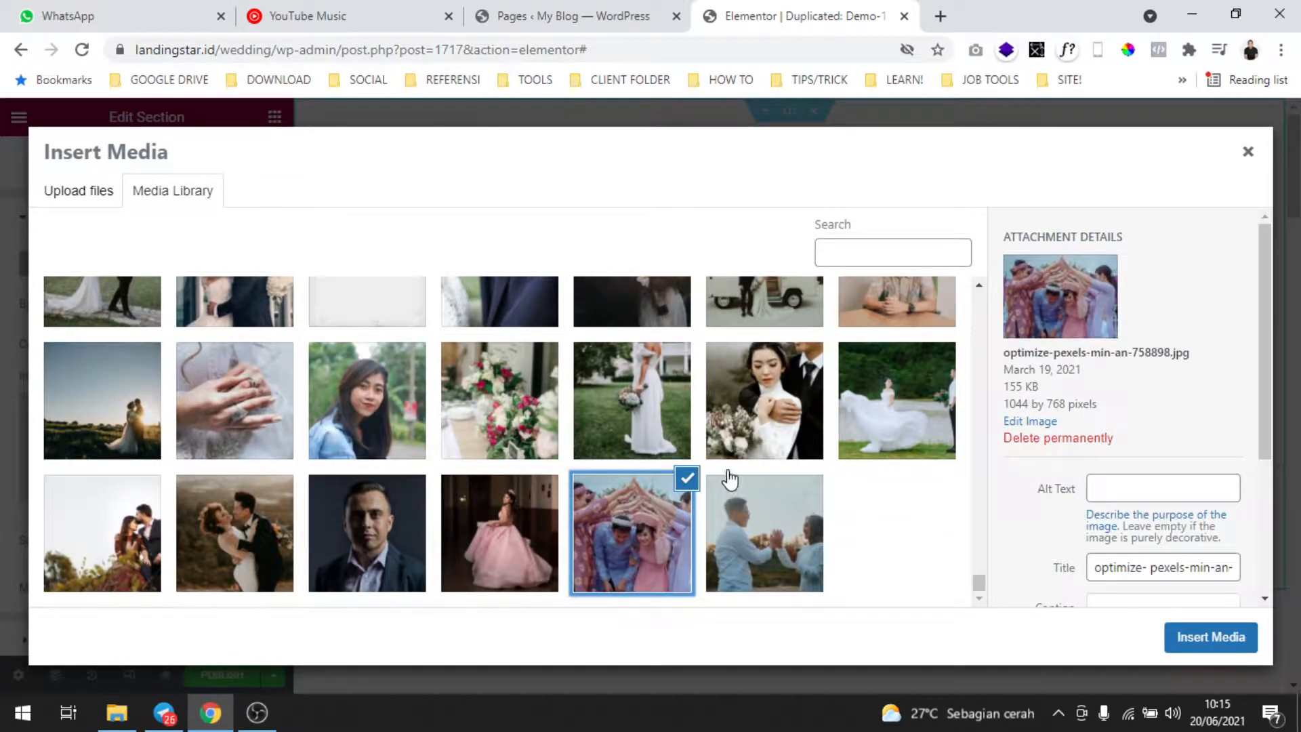
click(658, 535)
click(668, 532)
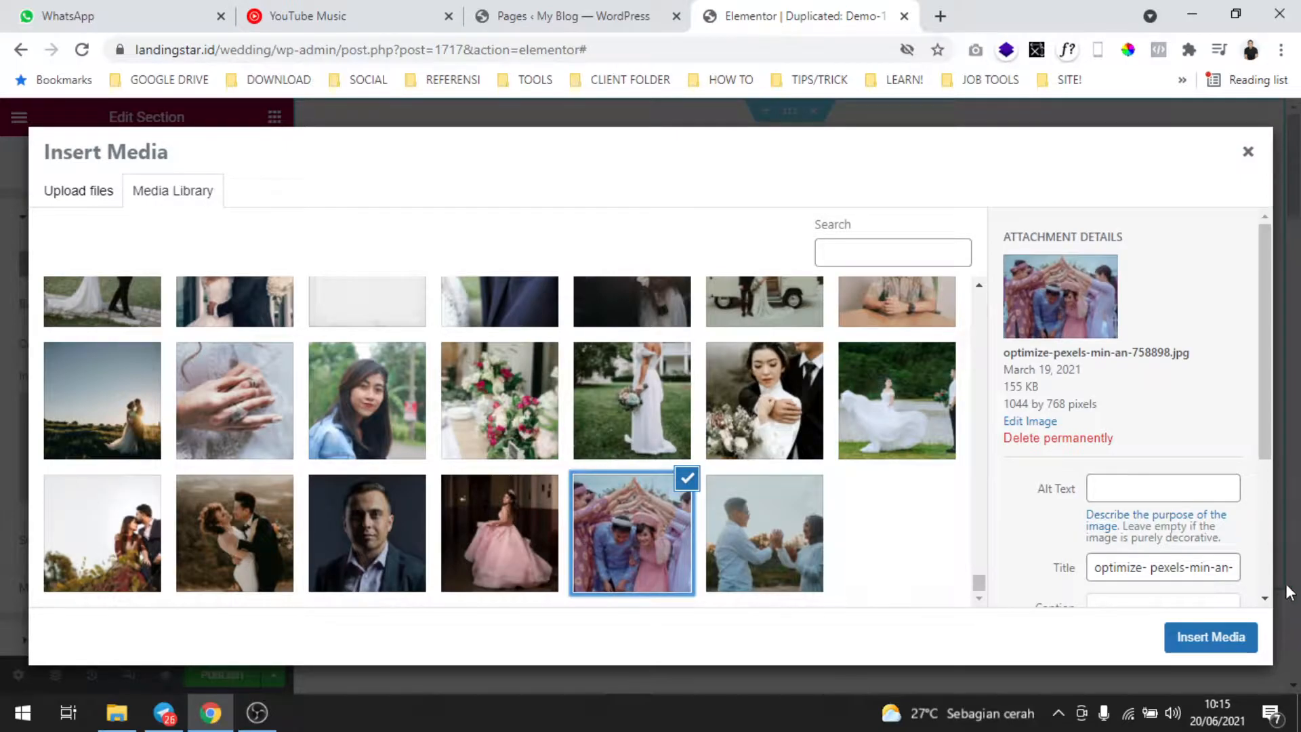
click(1243, 645)
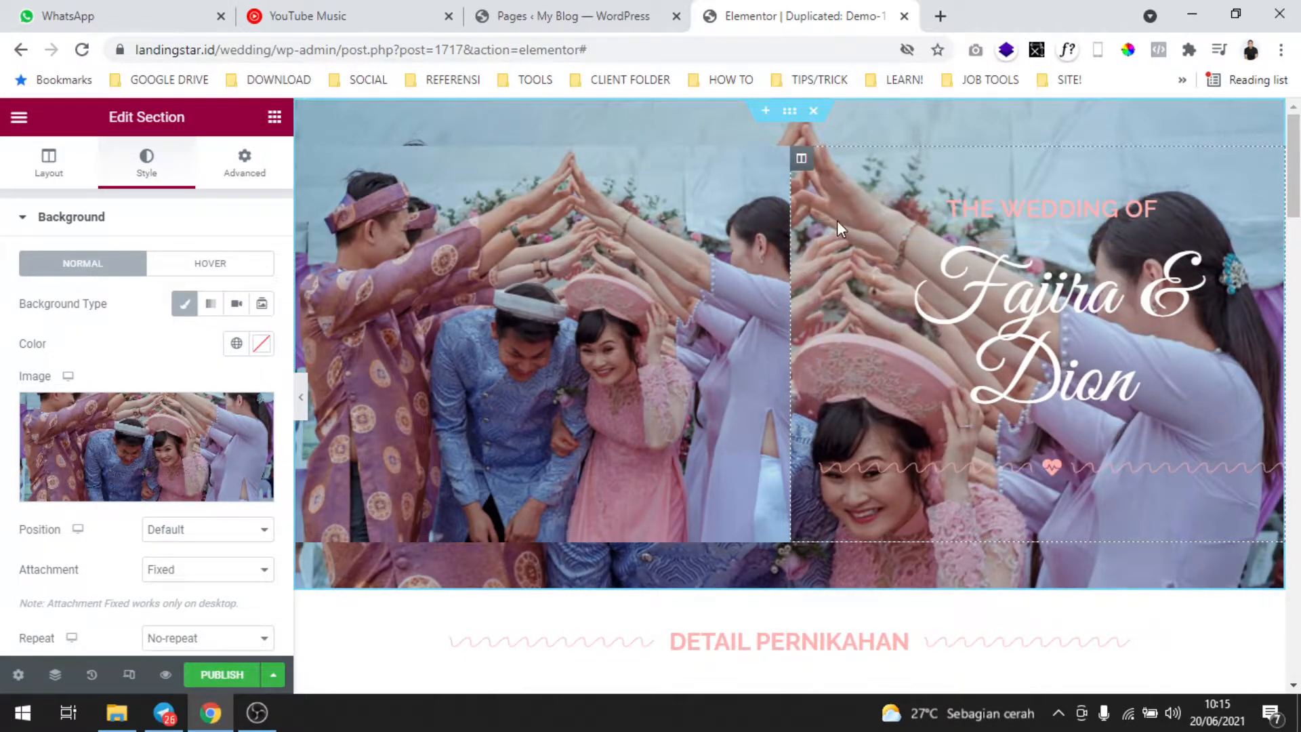
Step: Switch the background image's attachment to Default and back to Fixed
scroll(865, 235, down, 3)
scroll(864, 234, up, 3)
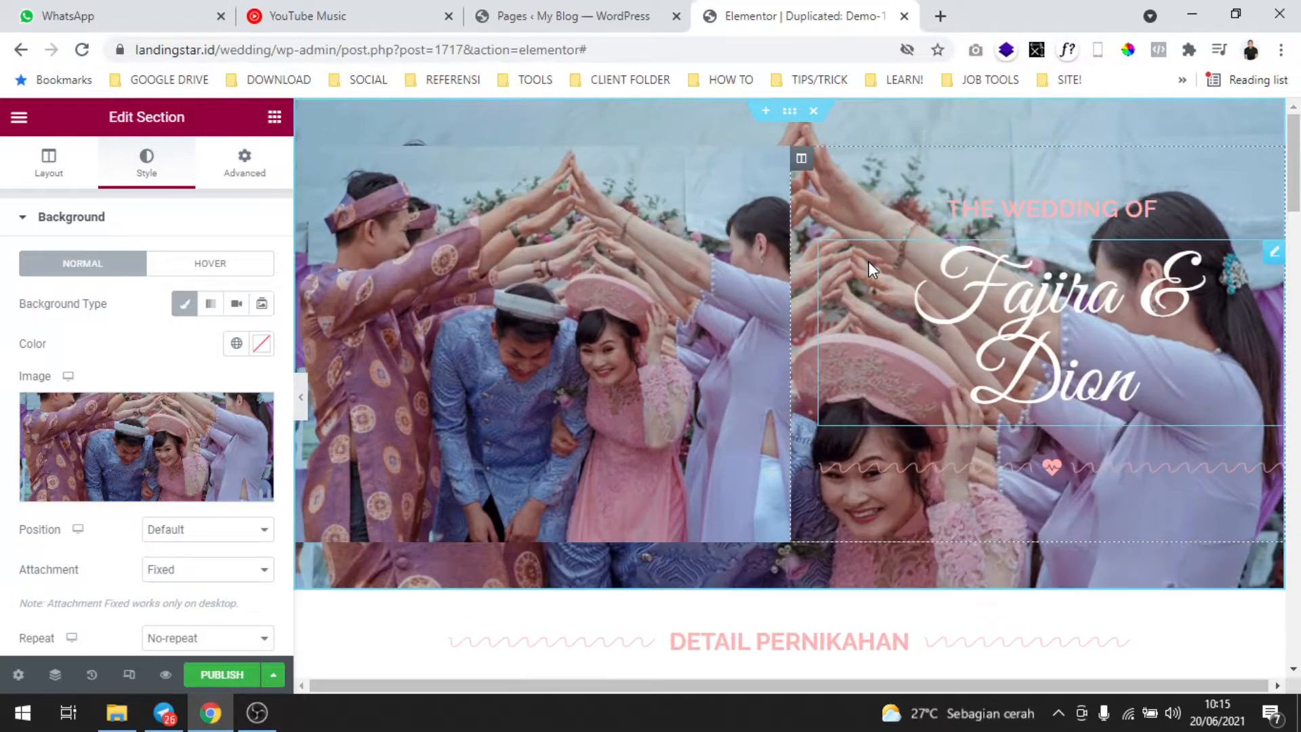
scroll(853, 229, down, 2)
scroll(852, 230, up, 2)
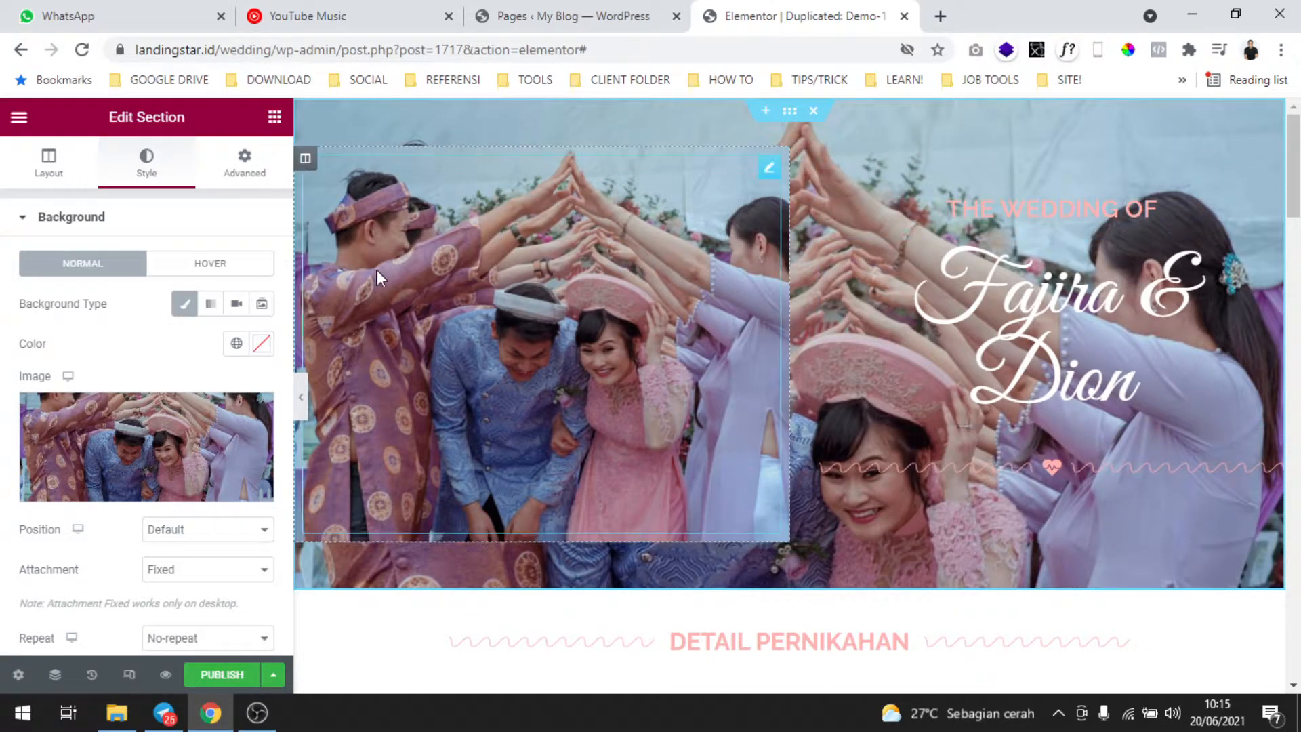
scroll(217, 374, down, 4)
click(226, 297)
click(203, 300)
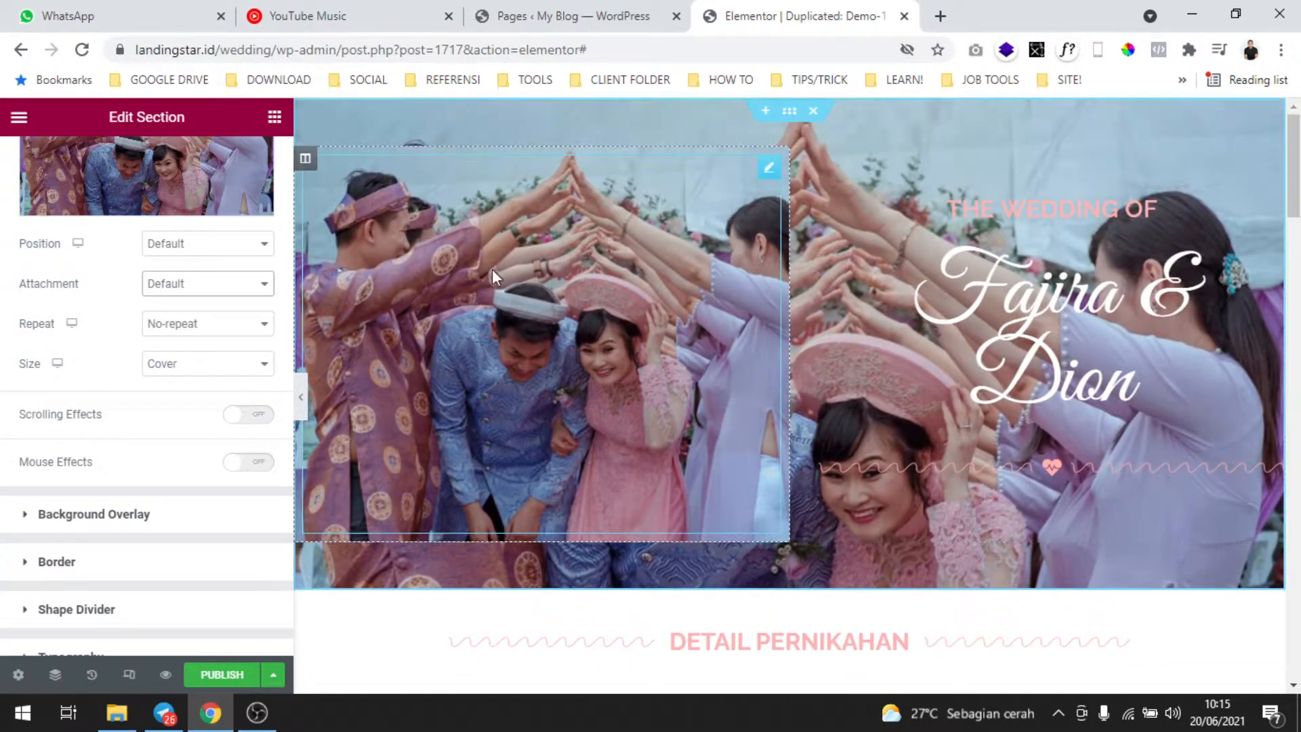
click(203, 285)
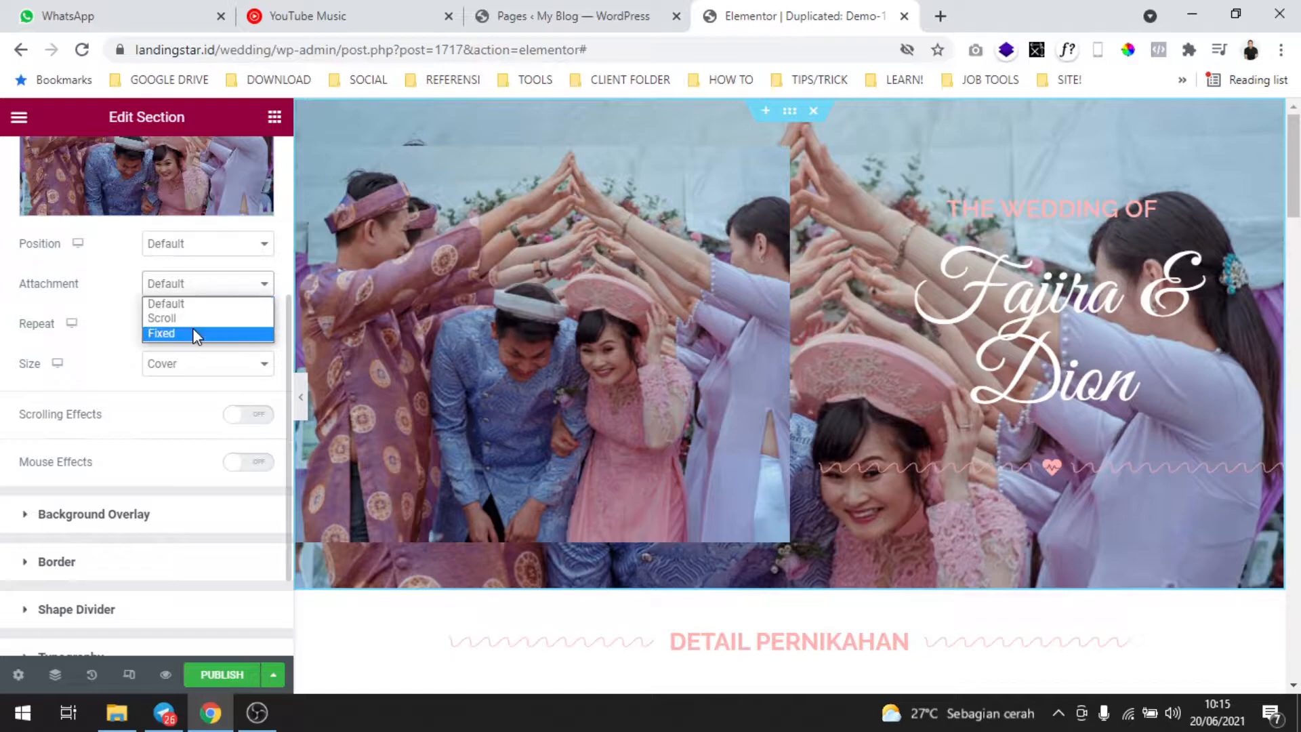
click(193, 328)
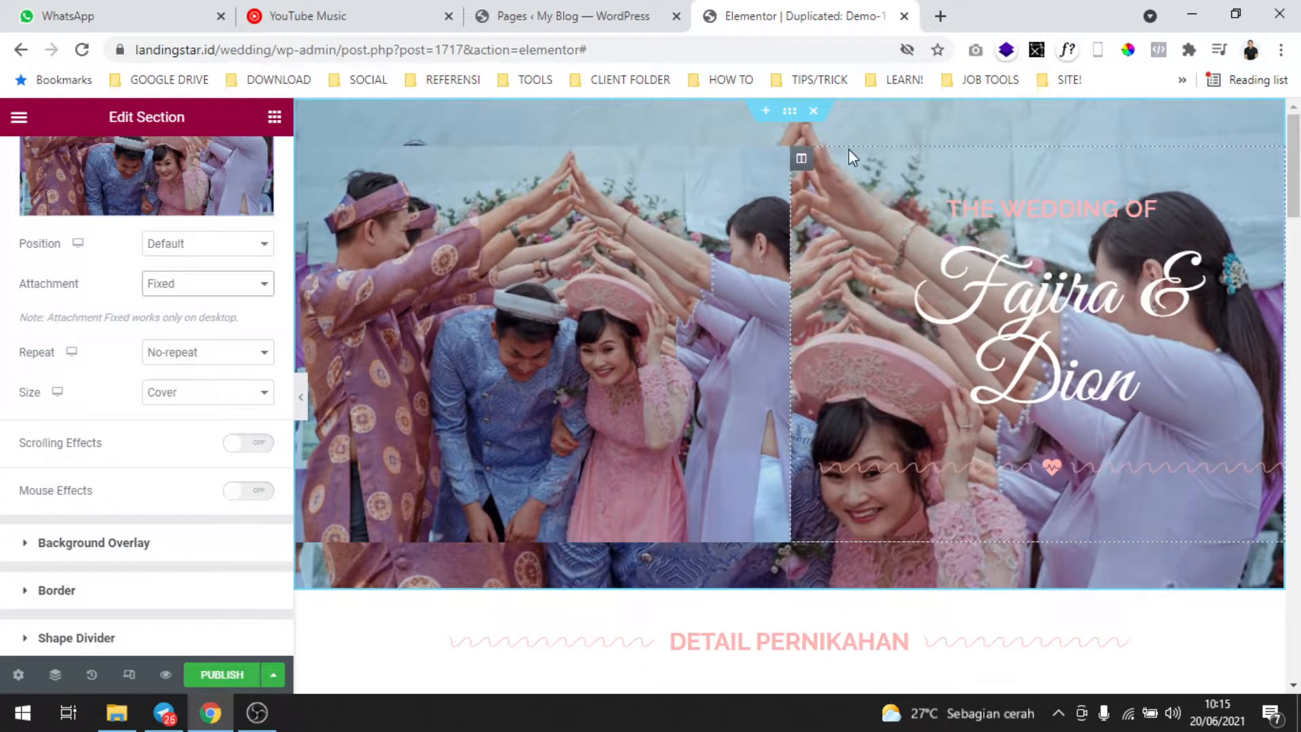
Step: Examine how the fixed background image behaves behind the opening section while the page moves
scroll(859, 278, down, 3)
scroll(859, 278, up, 3)
scroll(859, 278, down, 3)
scroll(857, 295, up, 3)
scroll(855, 300, up, 1)
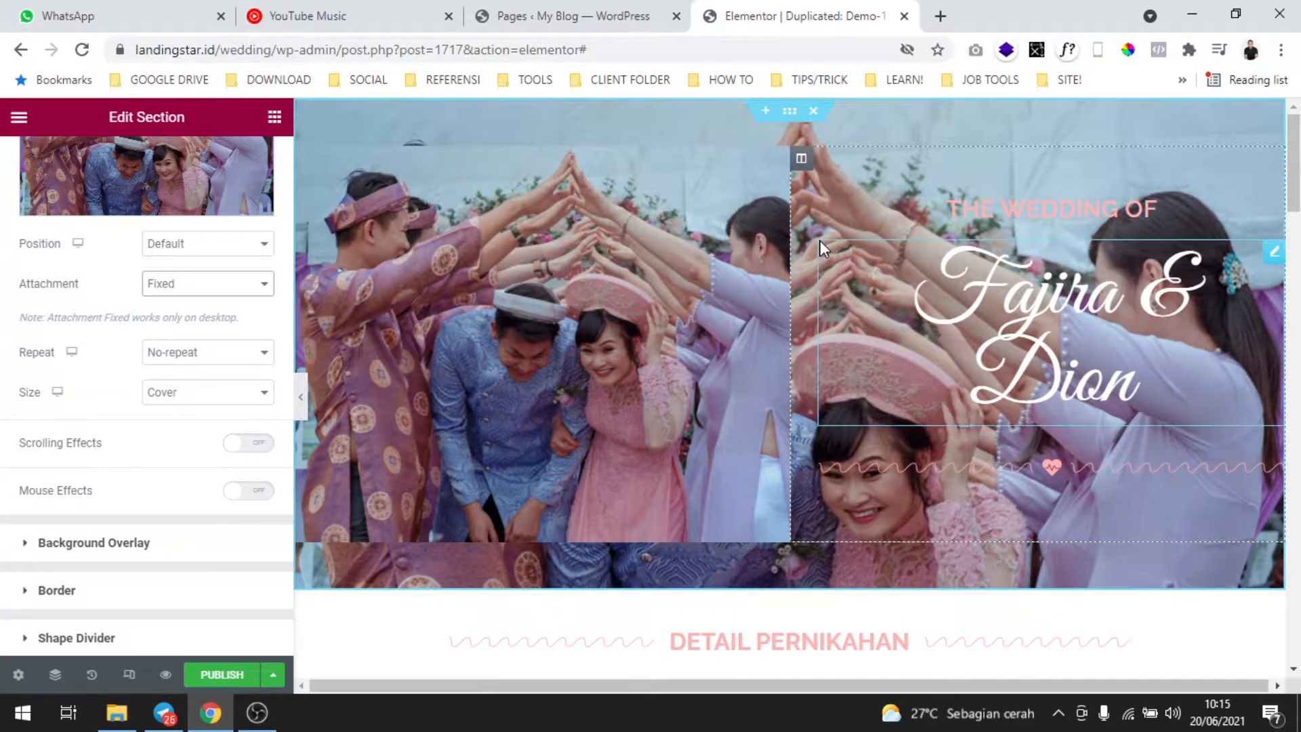
scroll(818, 242, down, 3)
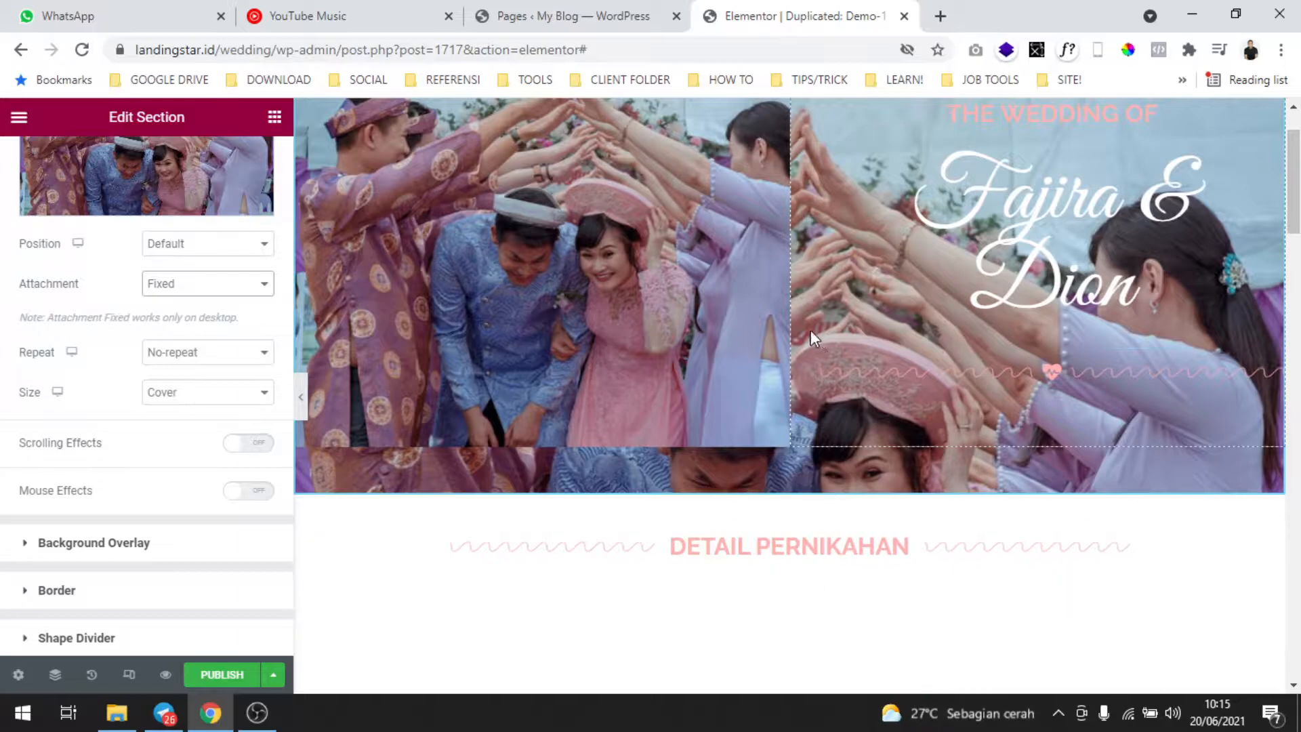
scroll(816, 331, up, 3)
scroll(180, 227, up, 4)
scroll(180, 224, down, 3)
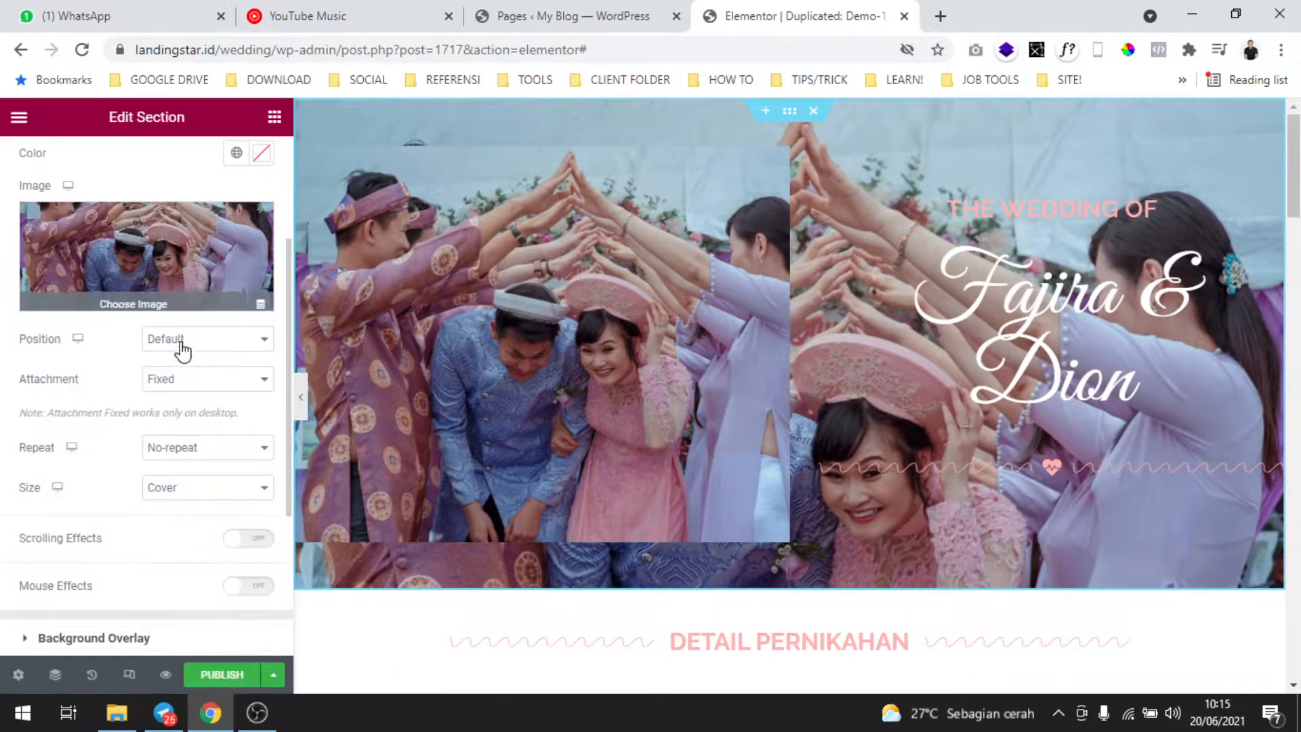
Step: Reselect Fixed as the background image's attachment and close the WhatsApp browser tab
click(162, 387)
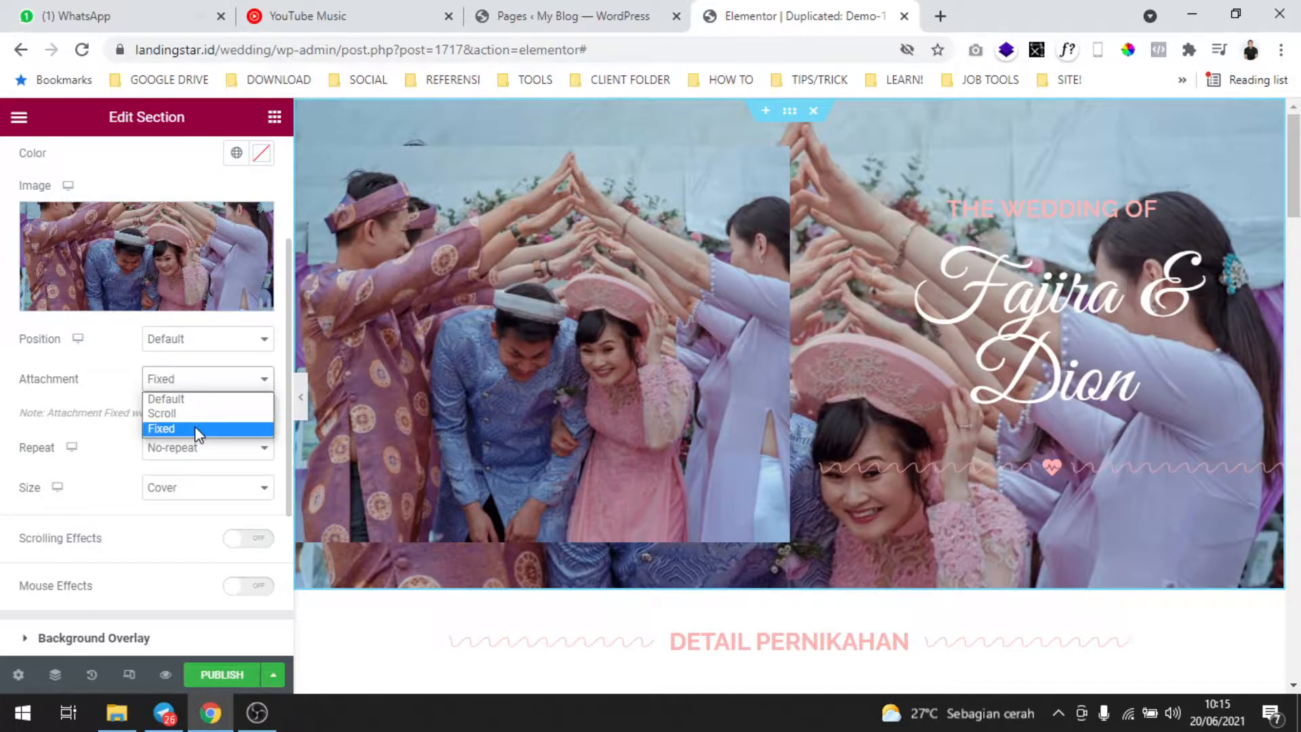
click(198, 430)
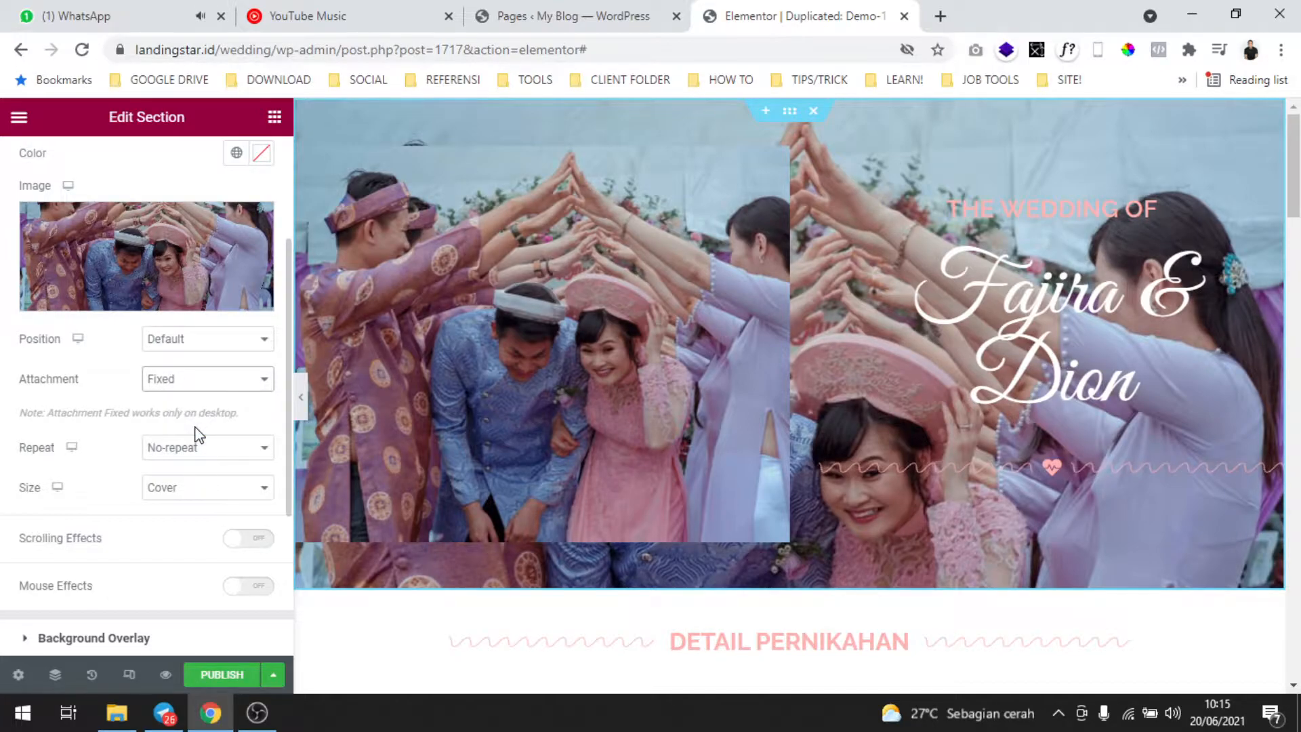
click(221, 16)
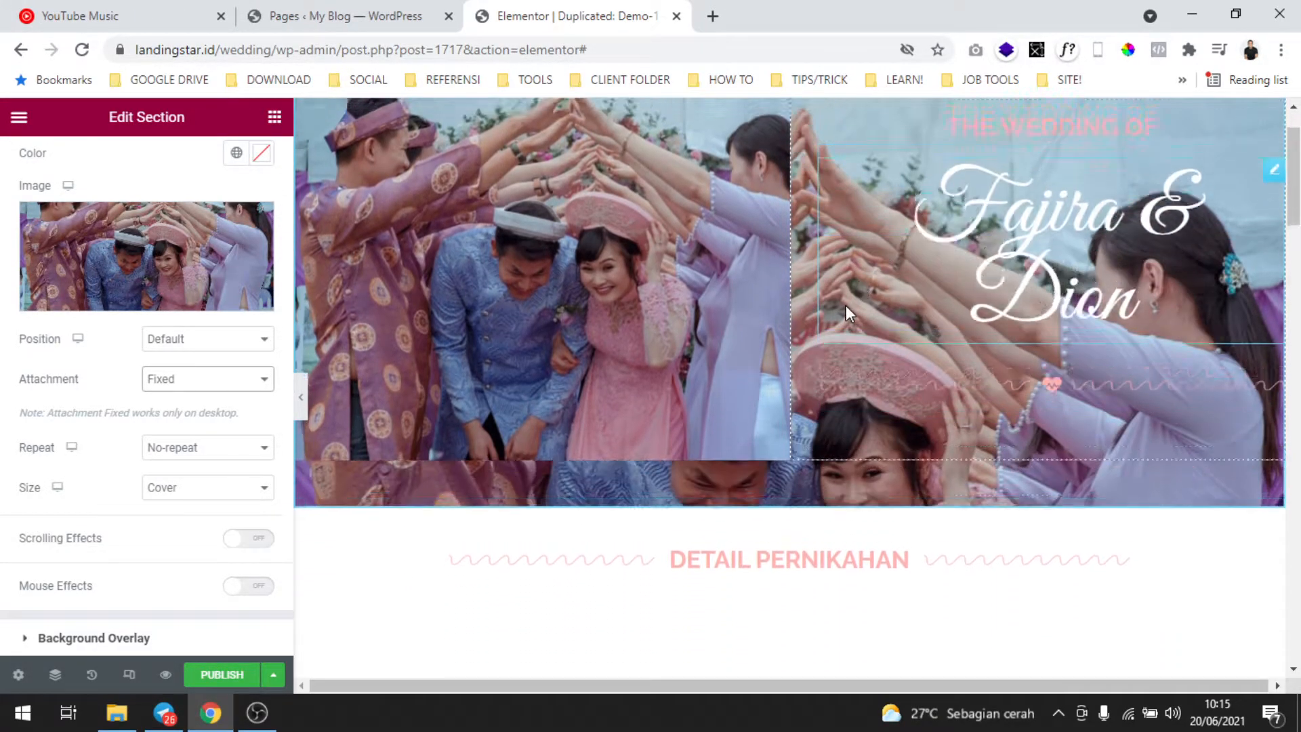
scroll(824, 305, down, 2)
scroll(824, 271, up, 3)
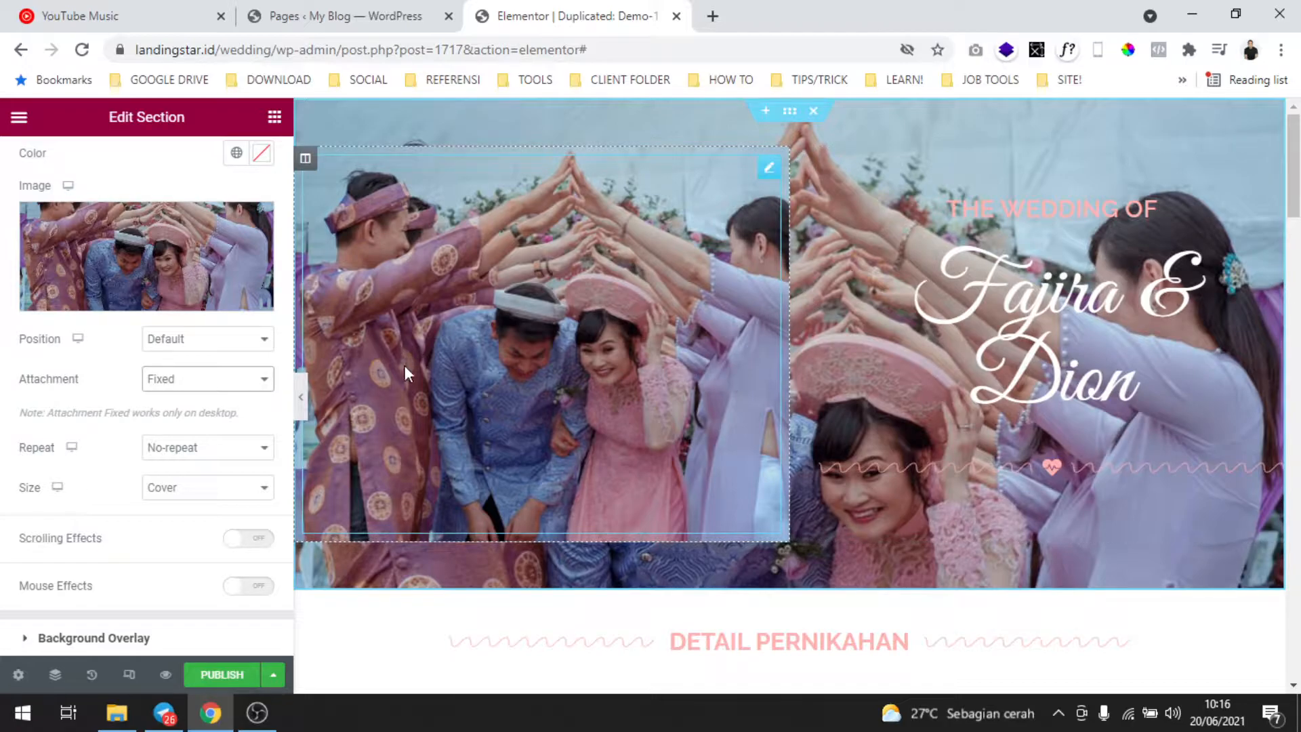
Step: Set the section's background overlay type to Classic and clear its overlay colour
scroll(143, 484, down, 3)
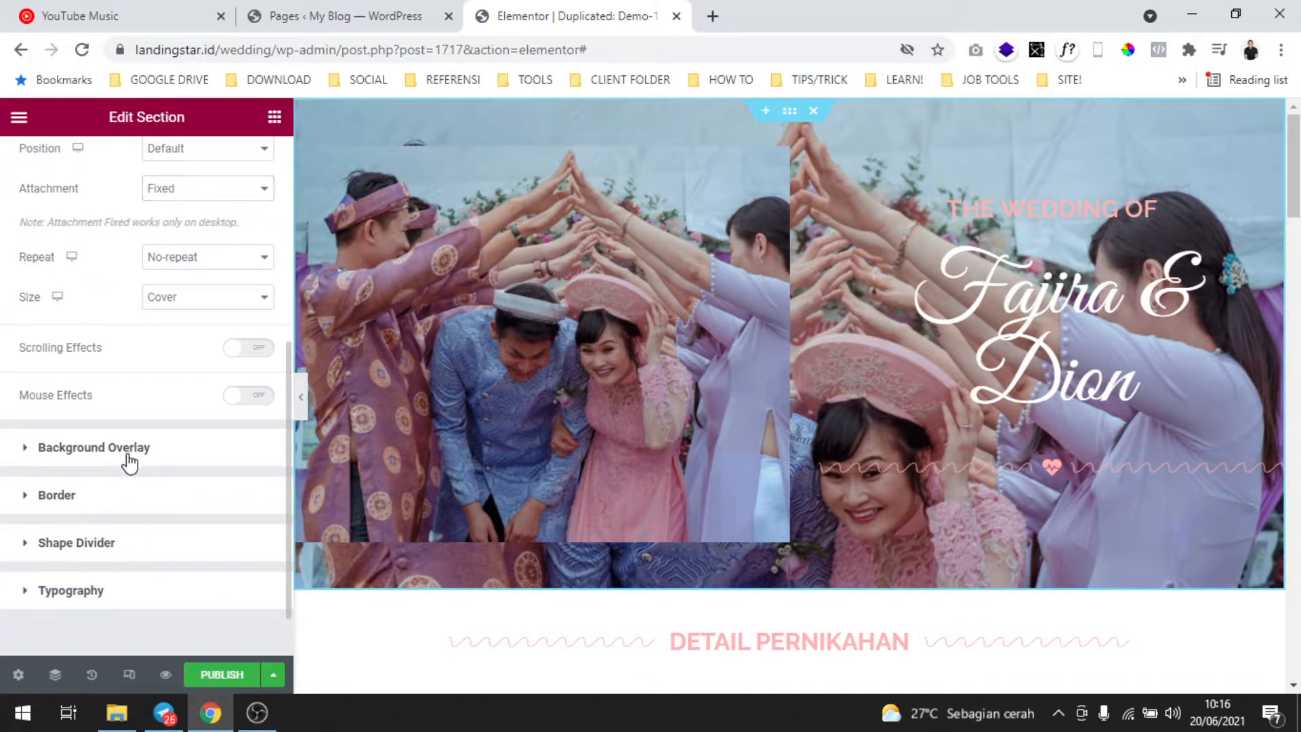
click(129, 449)
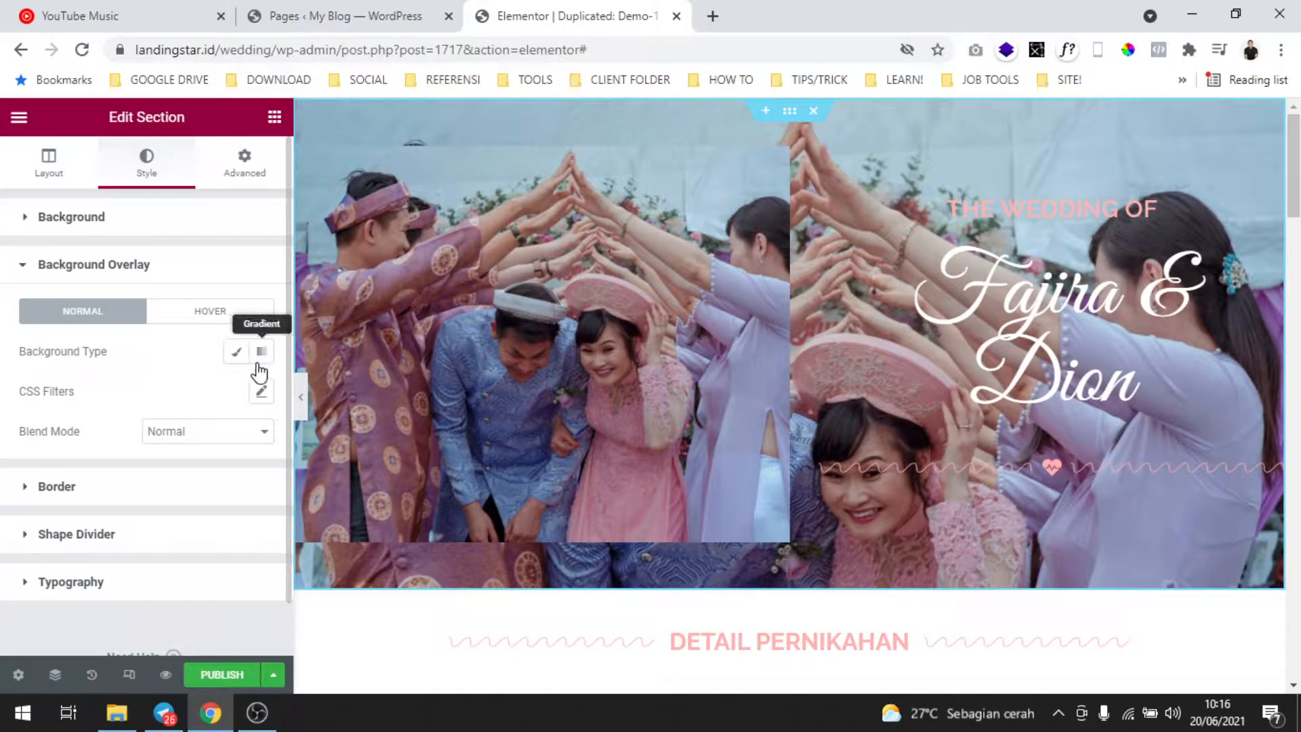
click(236, 352)
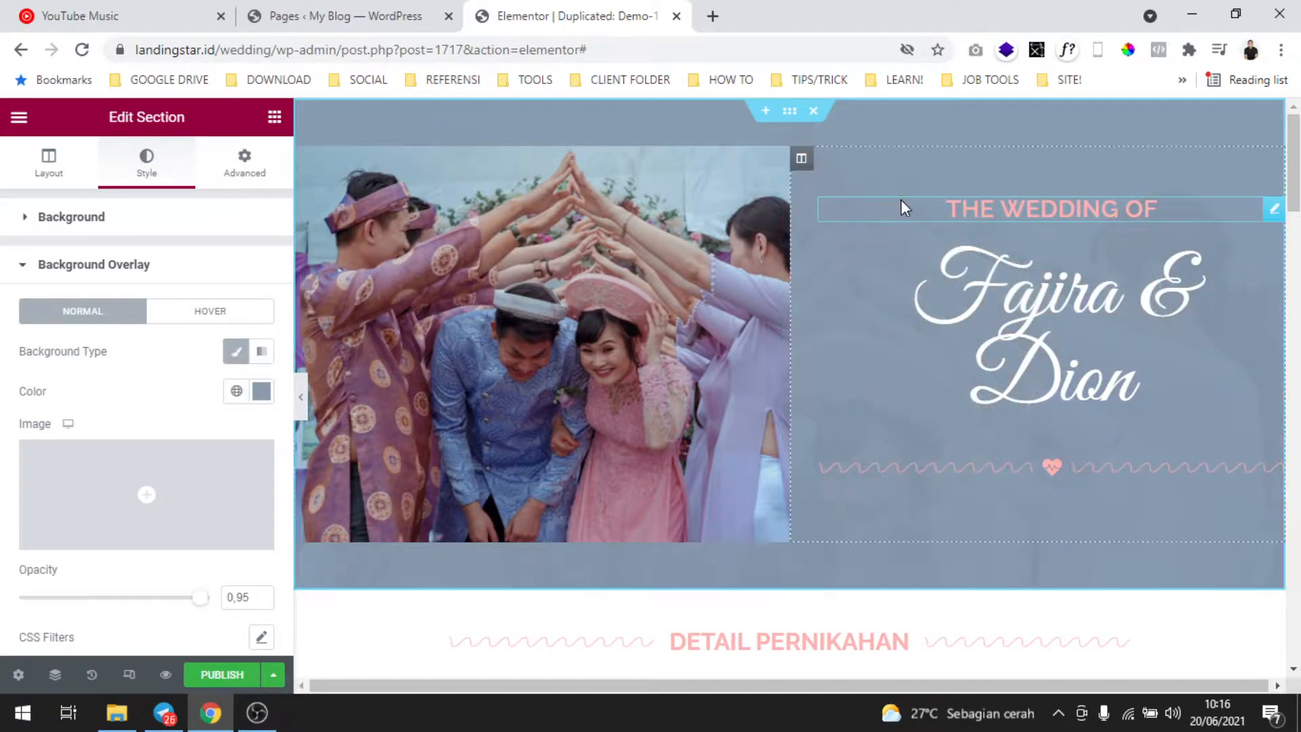
click(261, 391)
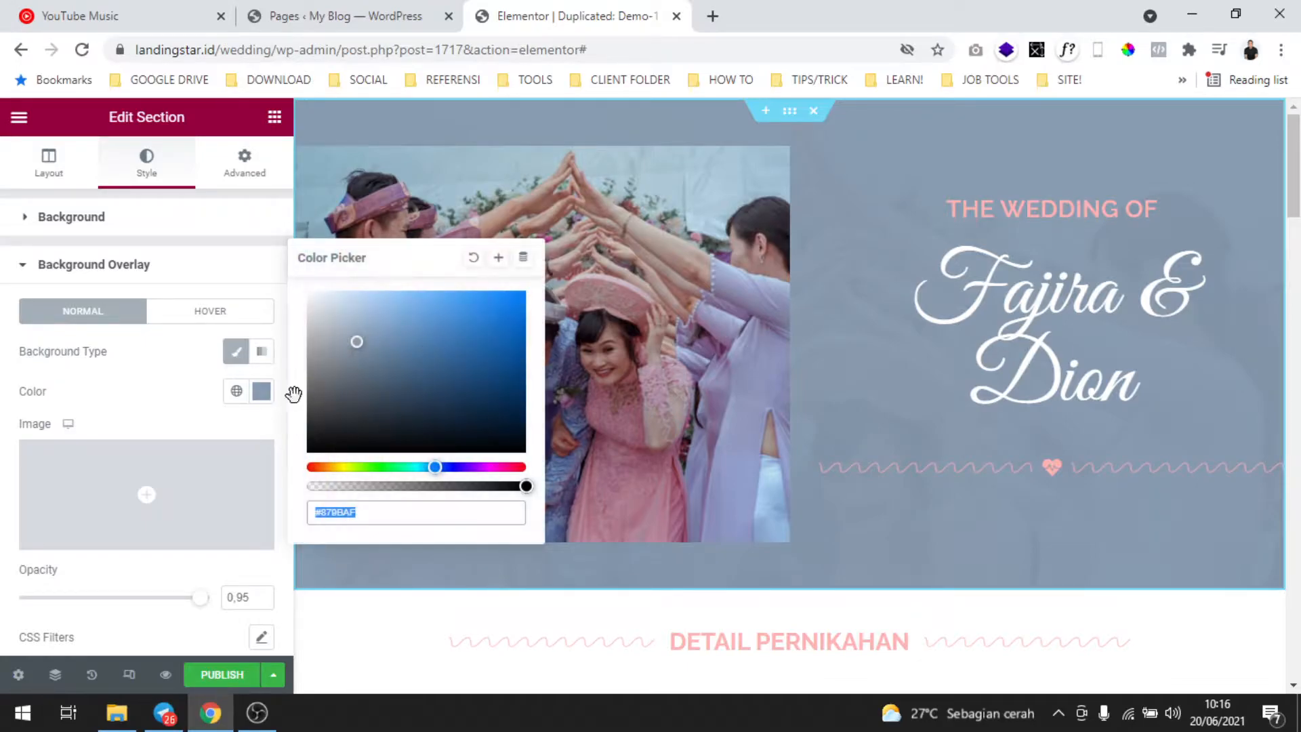
click(473, 257)
click(232, 352)
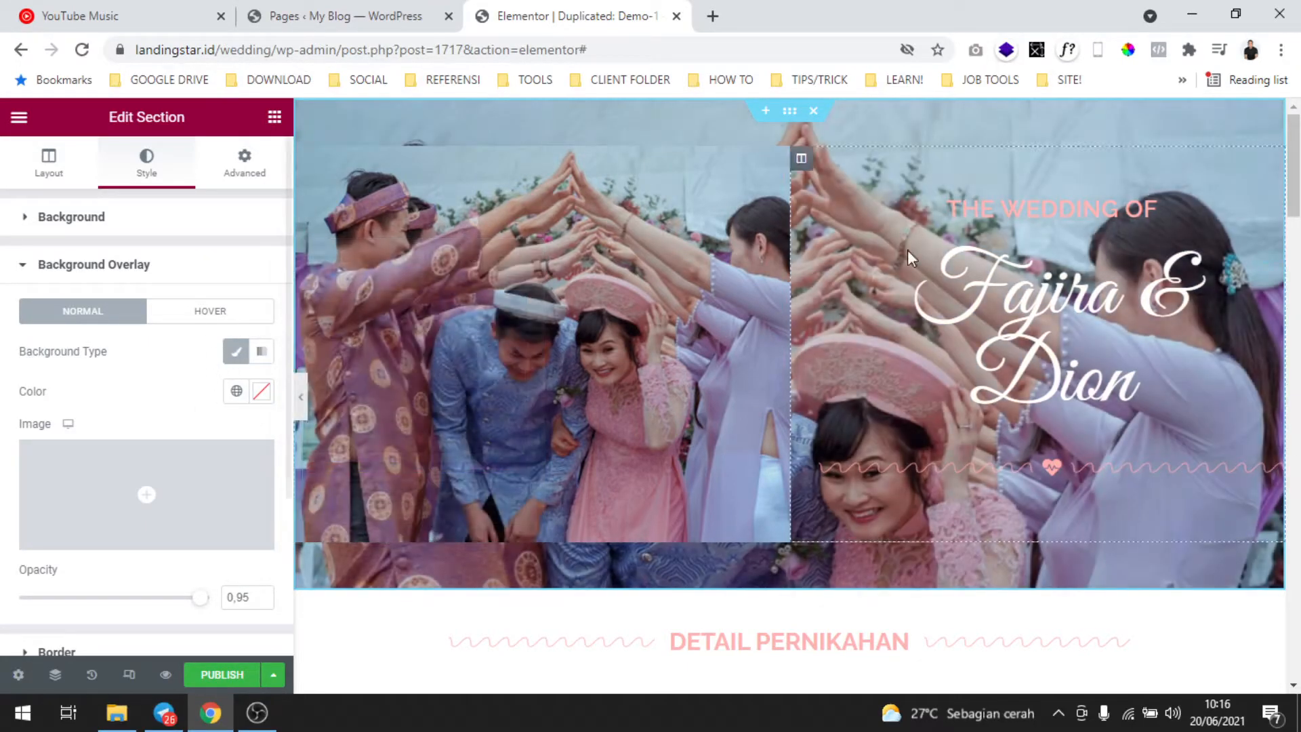
Step: Set the opening section's background overlay colour to the dark blue global colour
click(258, 397)
click(258, 397)
click(239, 394)
scroll(183, 509, down, 3)
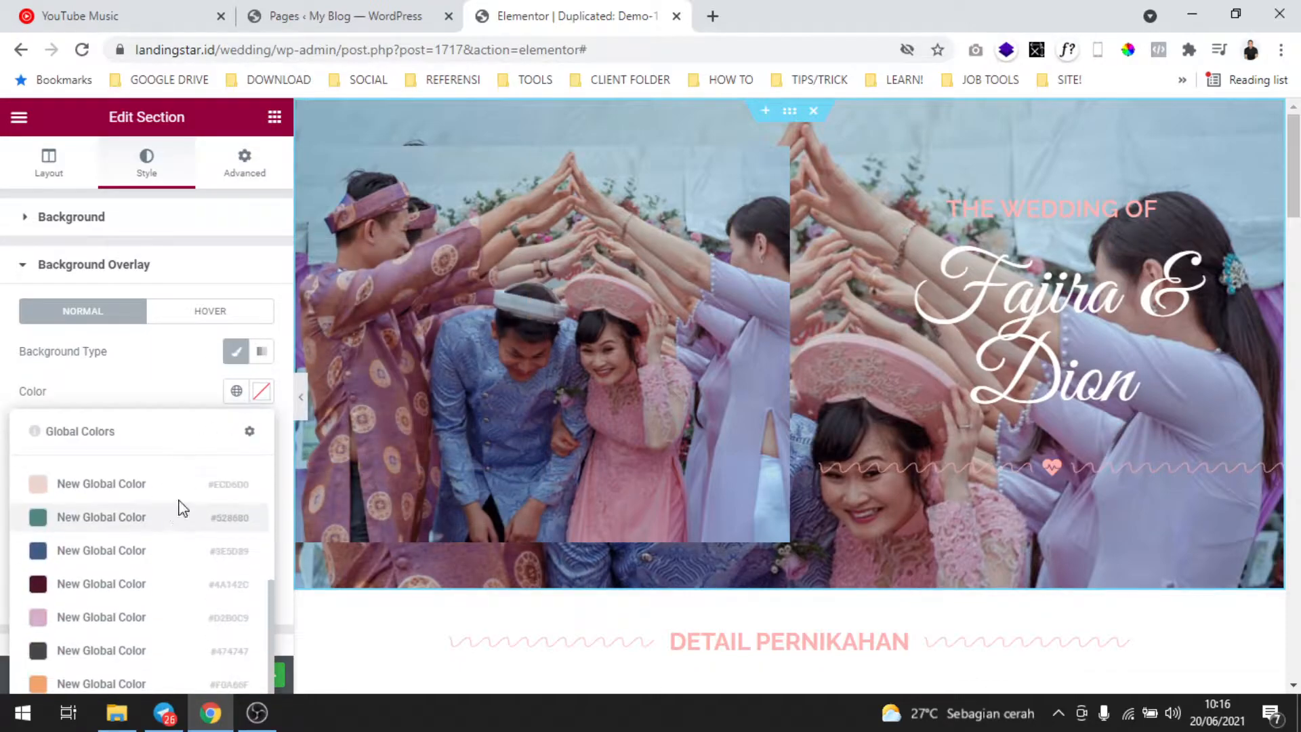
click(183, 549)
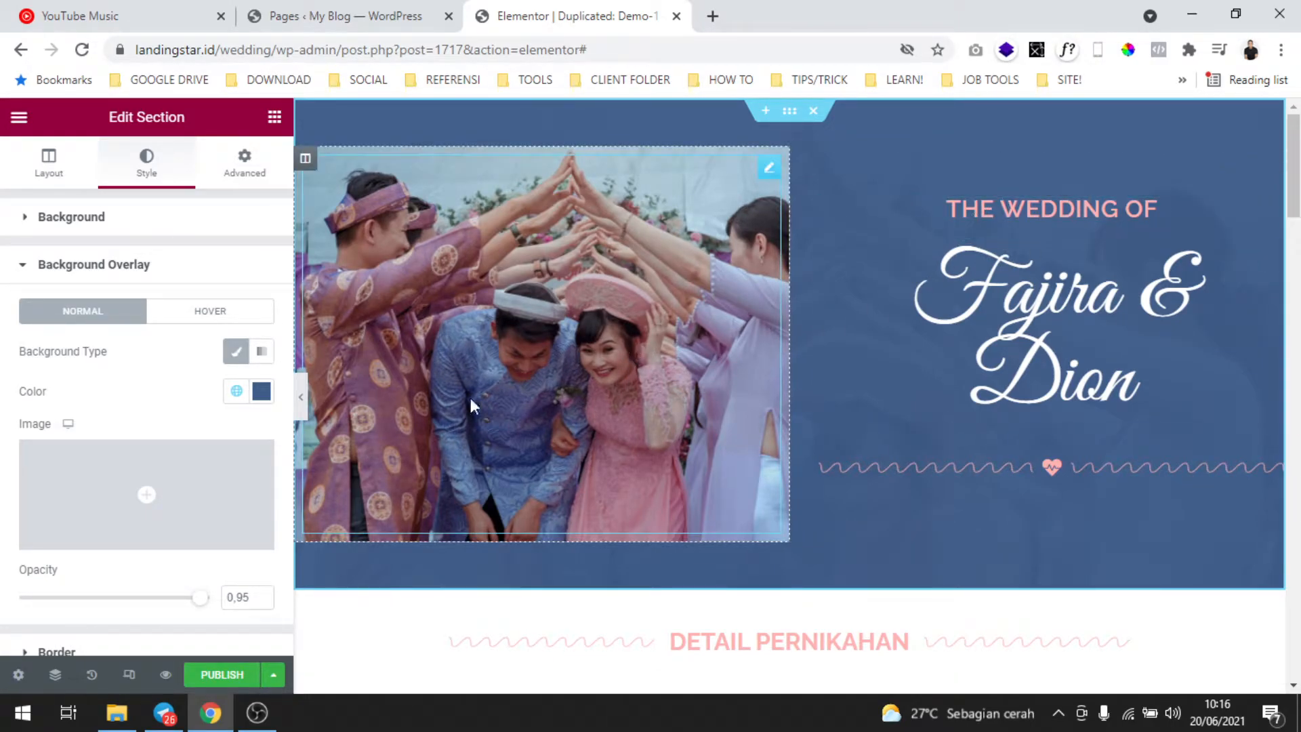
Step: Lower the opening section's background overlay opacity to 0.8
scroll(164, 572, down, 2)
mouse_move(191, 510)
mouse_down()
mouse_move(64, 509)
mouse_move(196, 515)
mouse_up()
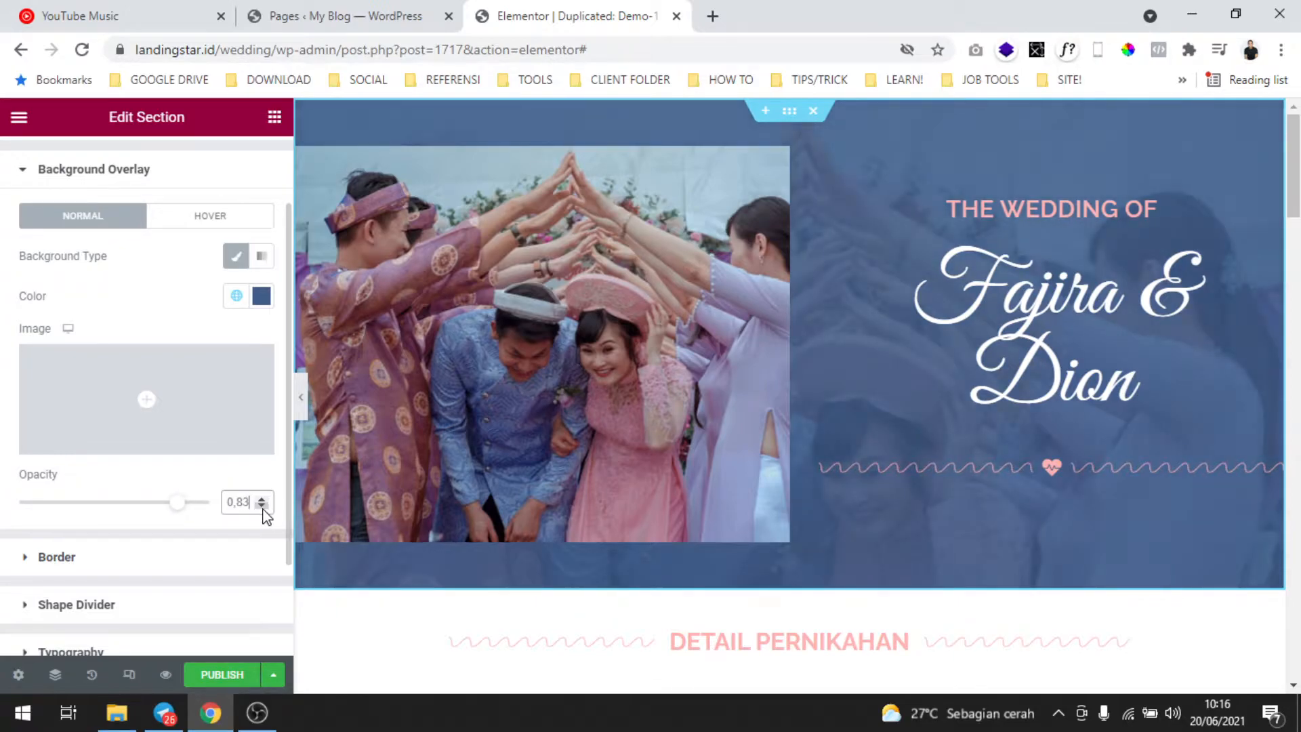
scroll(742, 404, down, 2)
scroll(746, 398, up, 2)
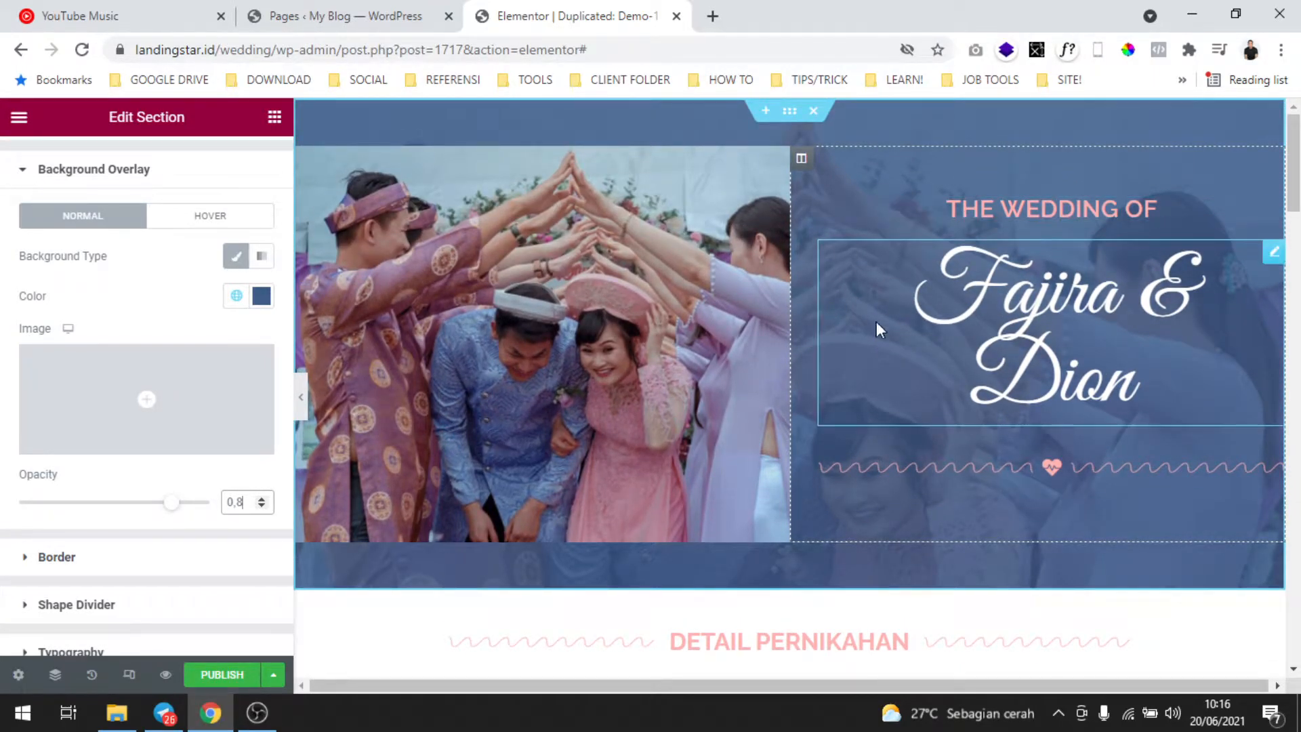
Step: Examine how the fixed background image looks through the blue overlay while the opening section moves
scroll(863, 255, down, 3)
scroll(867, 258, up, 3)
scroll(867, 267, down, 3)
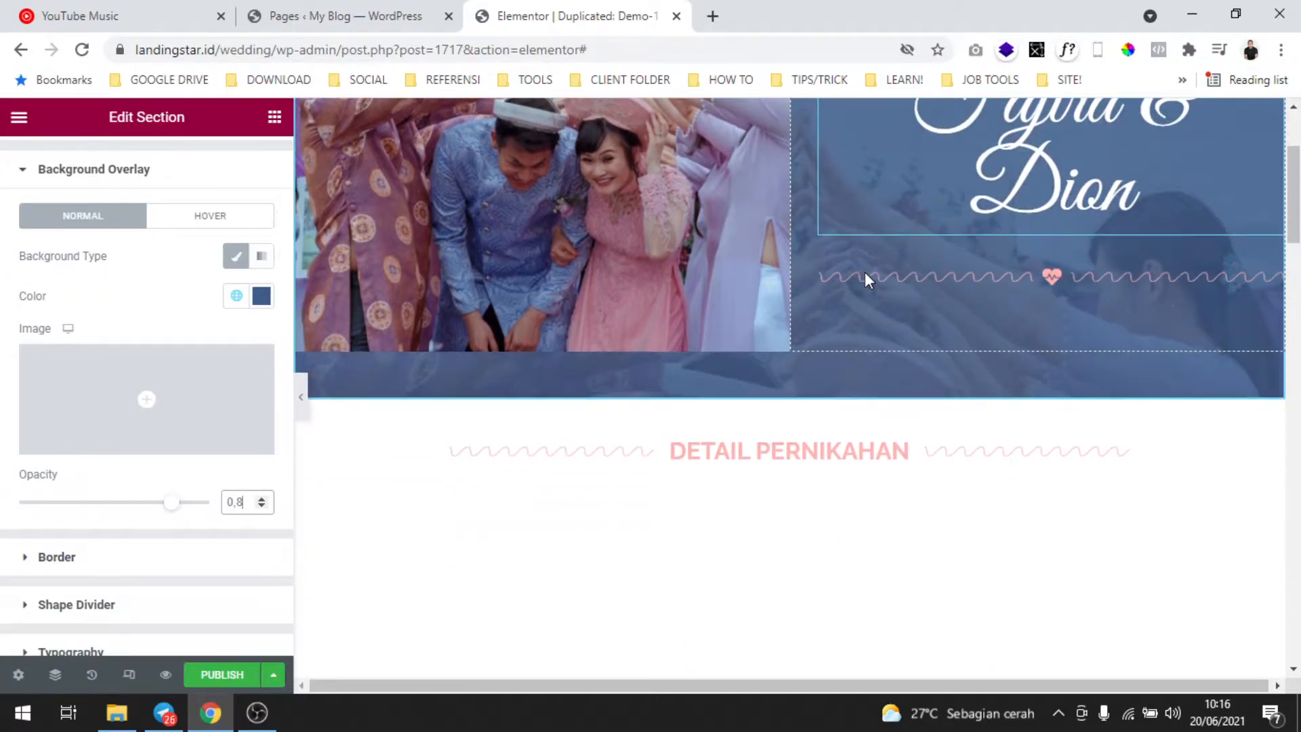
scroll(865, 271, down, 5)
scroll(865, 271, up, 2)
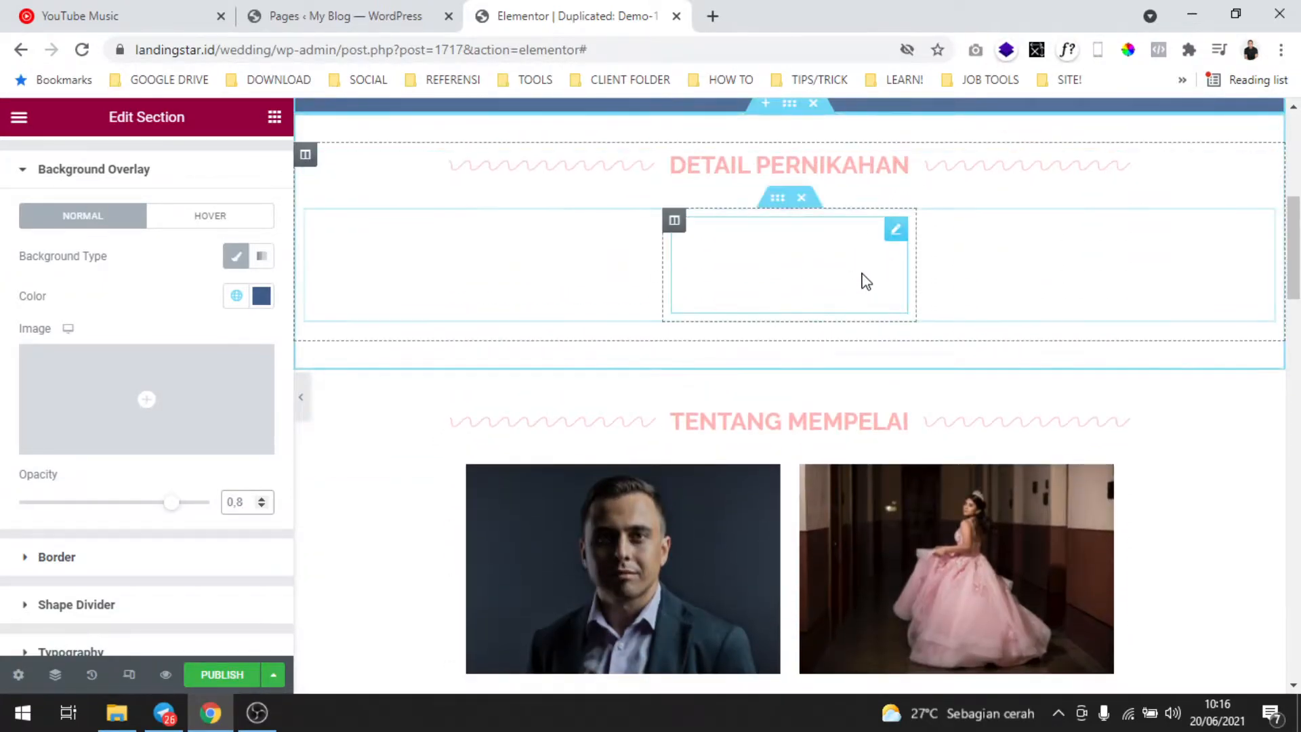
scroll(855, 259, up, 3)
scroll(942, 224, up, 4)
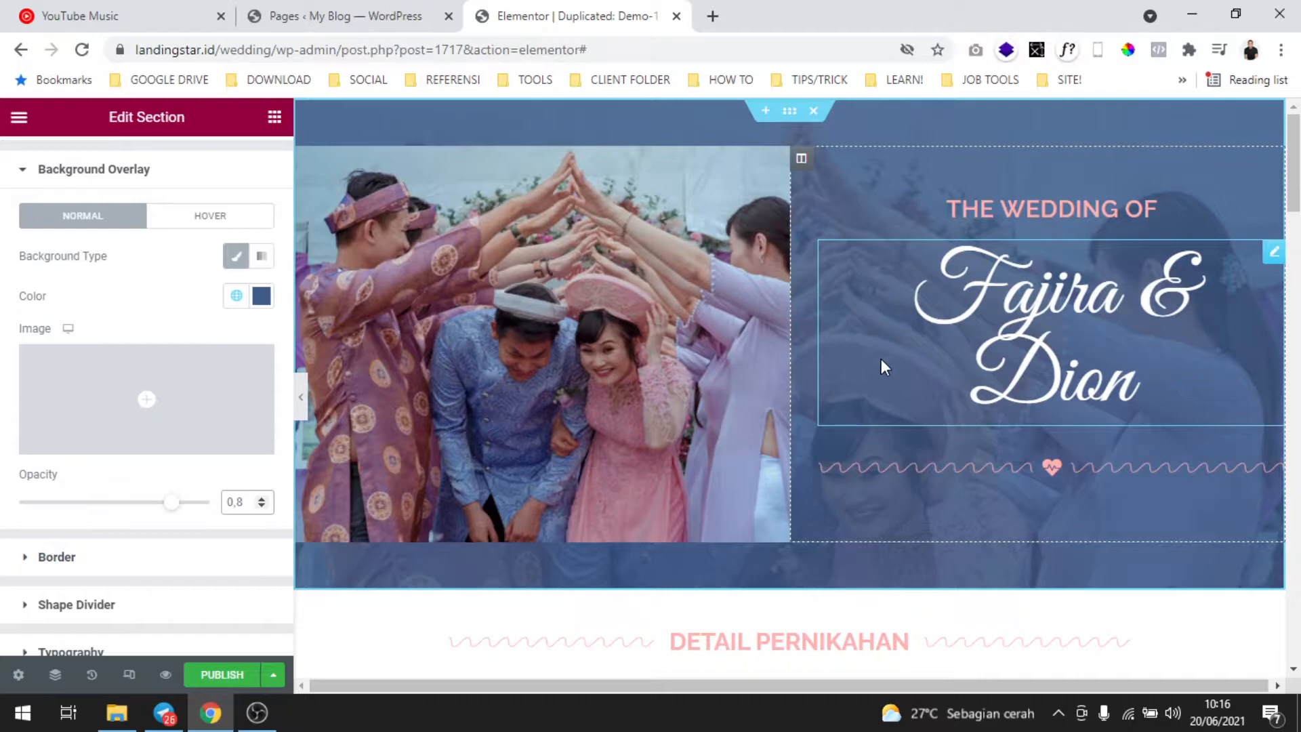
scroll(881, 352, down, 4)
scroll(864, 281, up, 4)
scroll(901, 312, down, 4)
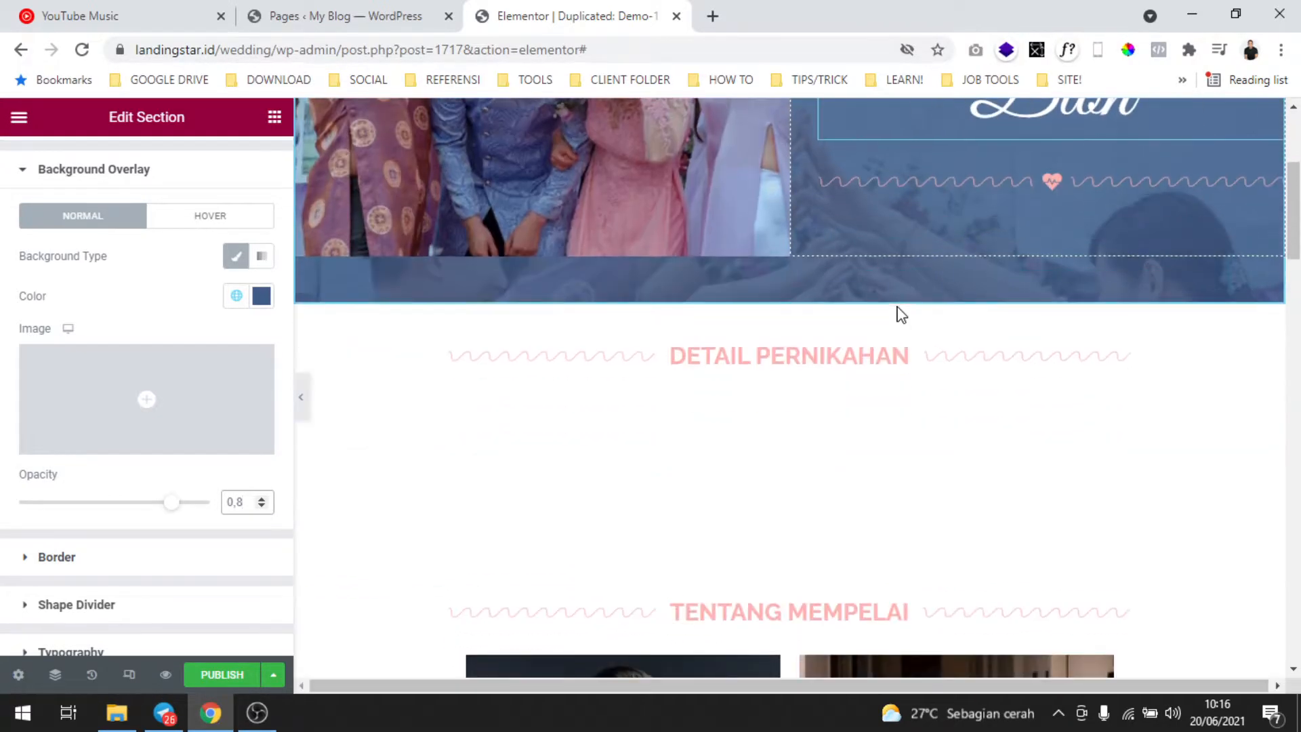
scroll(848, 311, up, 4)
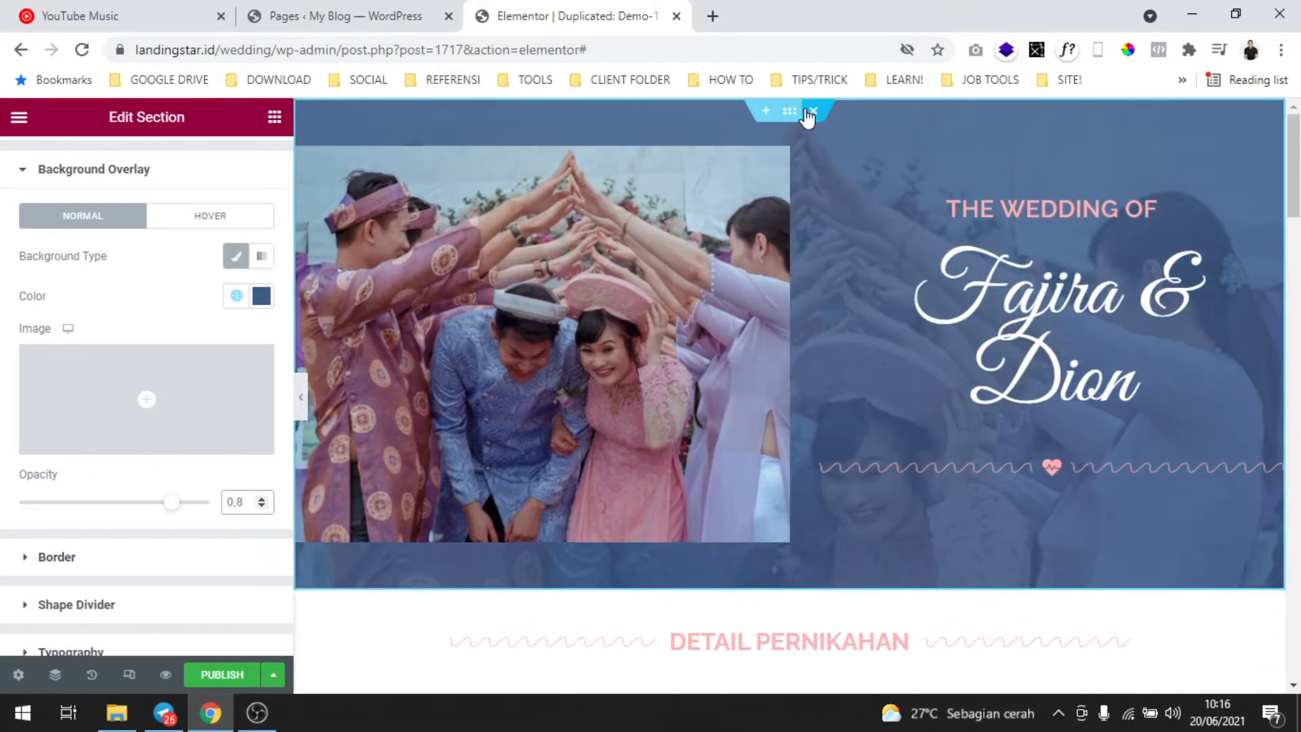
Step: Give the Detail Pernikahan section a Classic background showing the couple's photo and check it as the page moves
scroll(874, 251, down, 4)
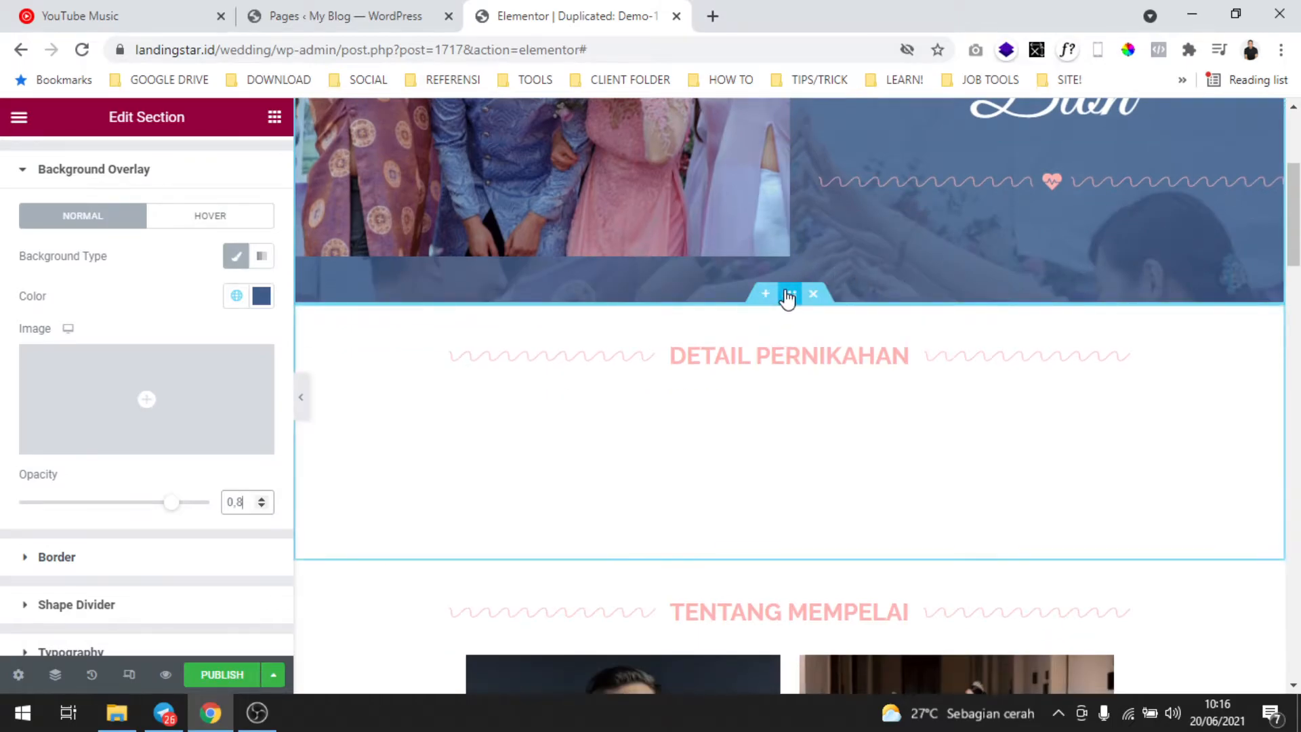
click(789, 295)
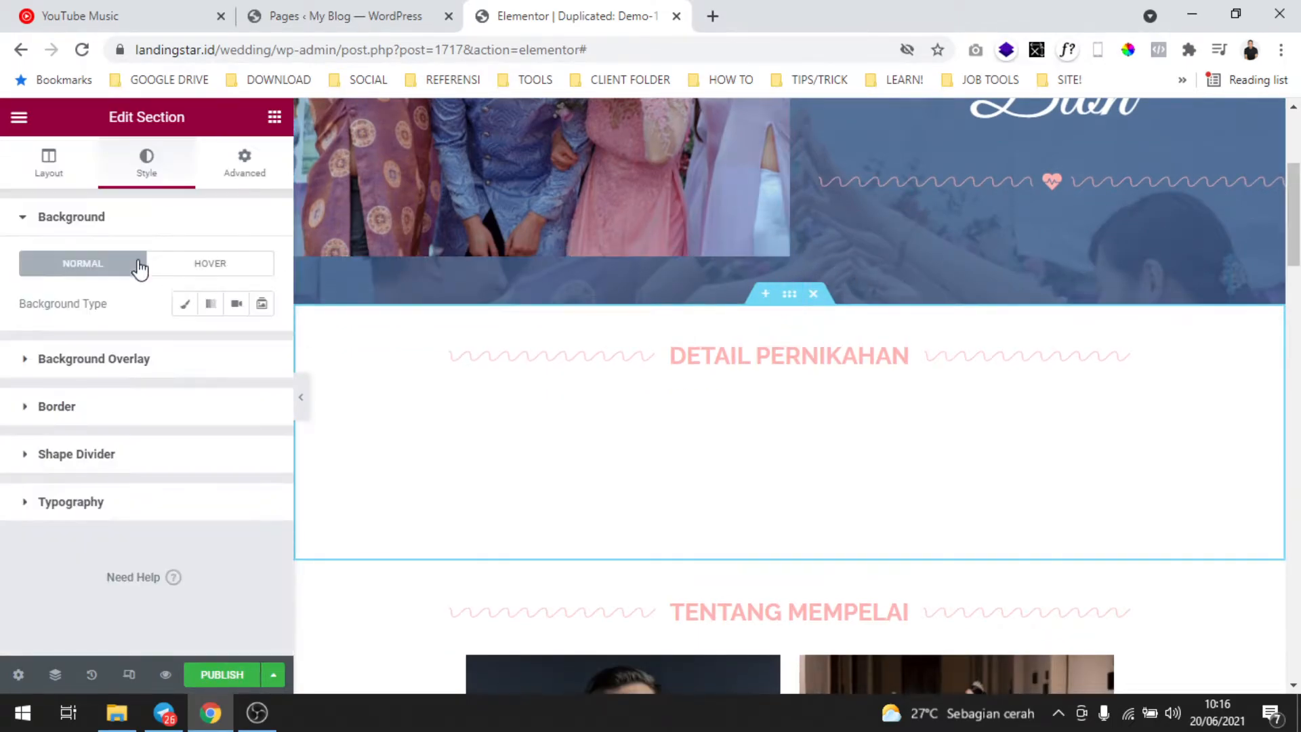
click(182, 313)
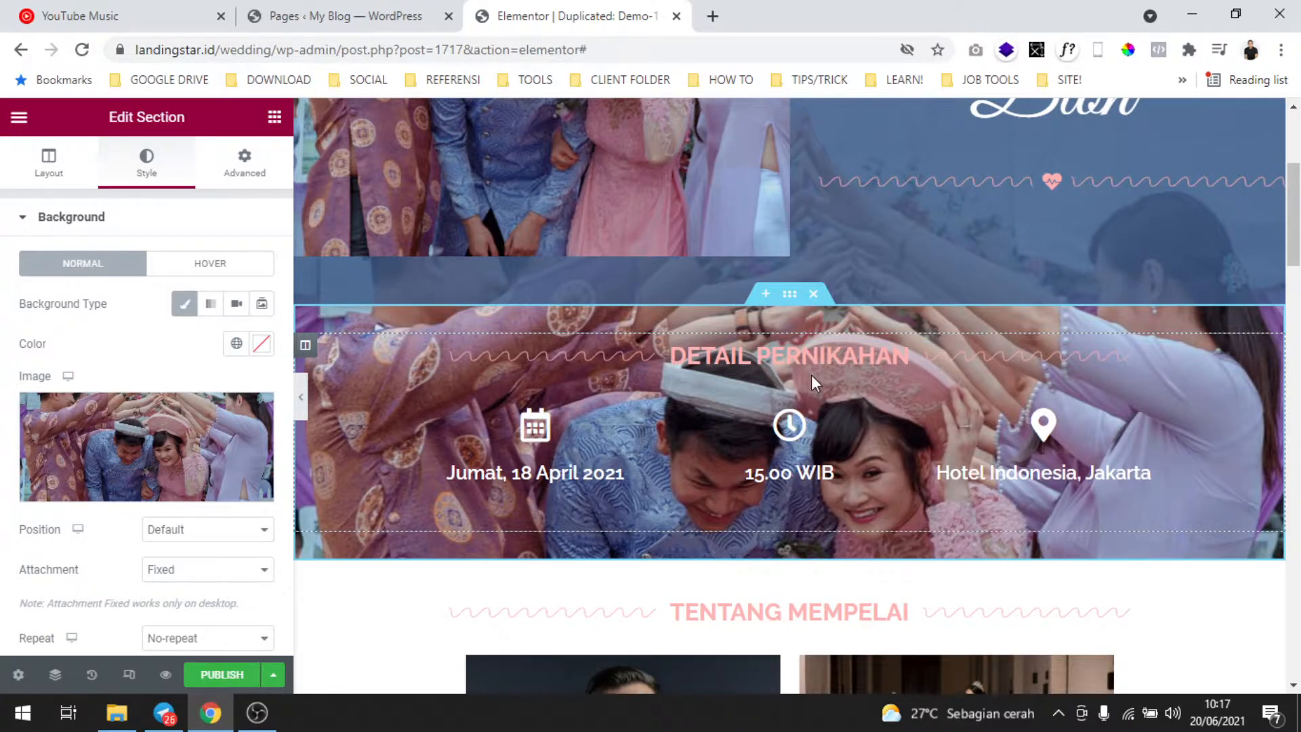
scroll(811, 376, down, 4)
scroll(785, 332, up, 5)
scroll(803, 409, down, 1)
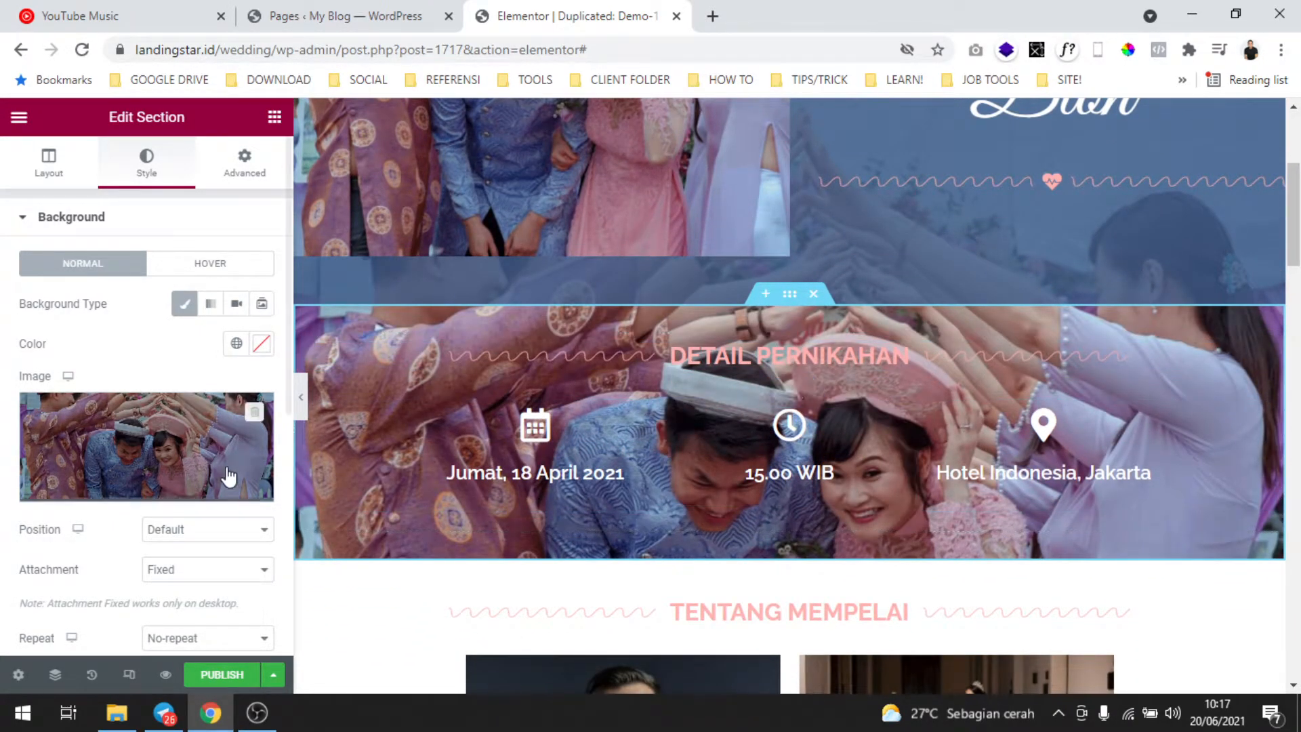
Step: Reselect Fixed as the attachment of the Detail Pernikahan section's background image
scroll(230, 473, down, 1)
click(172, 478)
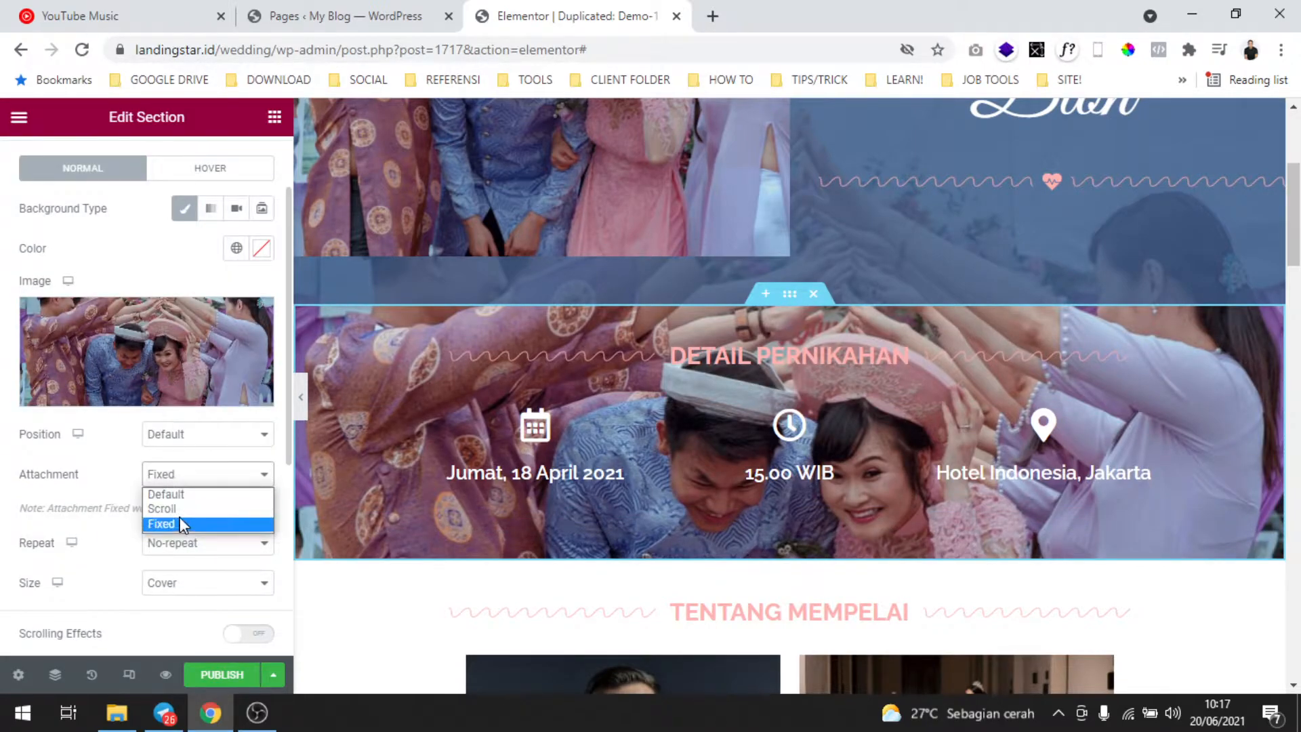
click(182, 525)
Step: Add a Classic background overlay to the Detail Pernikahan section in the dark blue global colour
scroll(155, 419, down, 4)
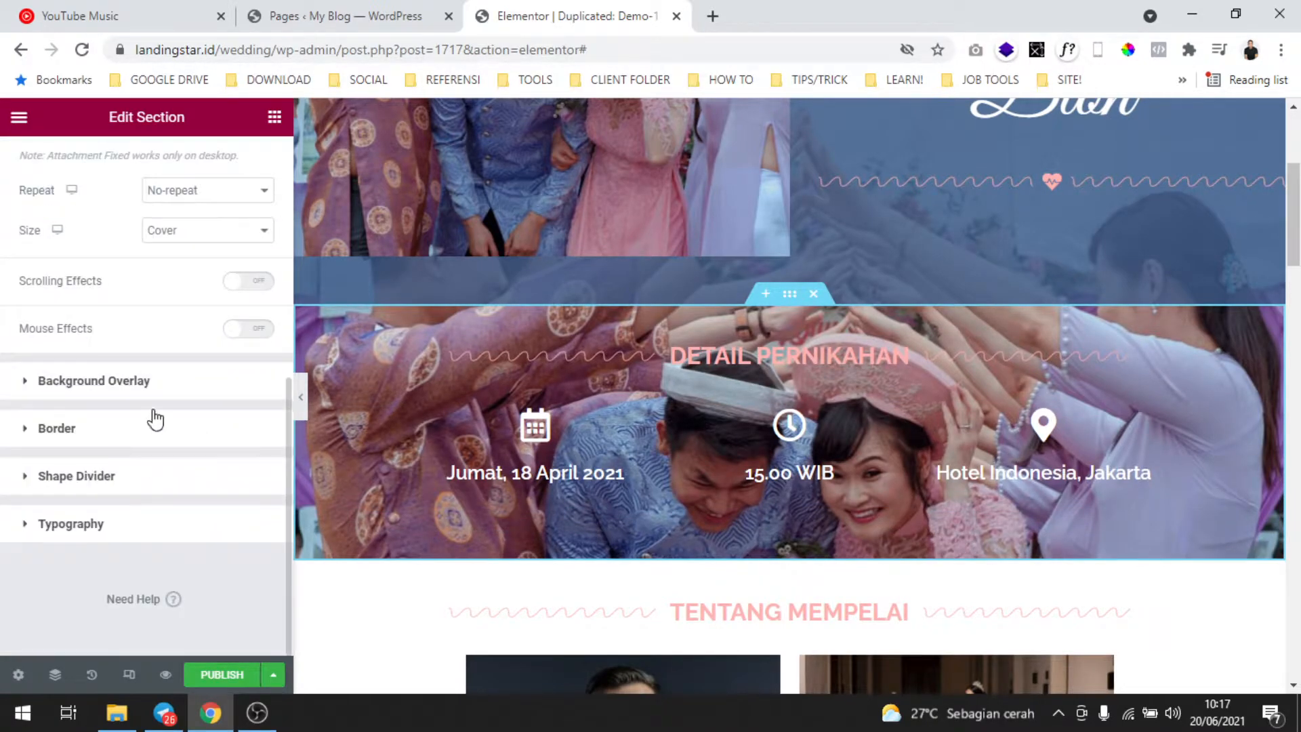
click(145, 373)
click(236, 352)
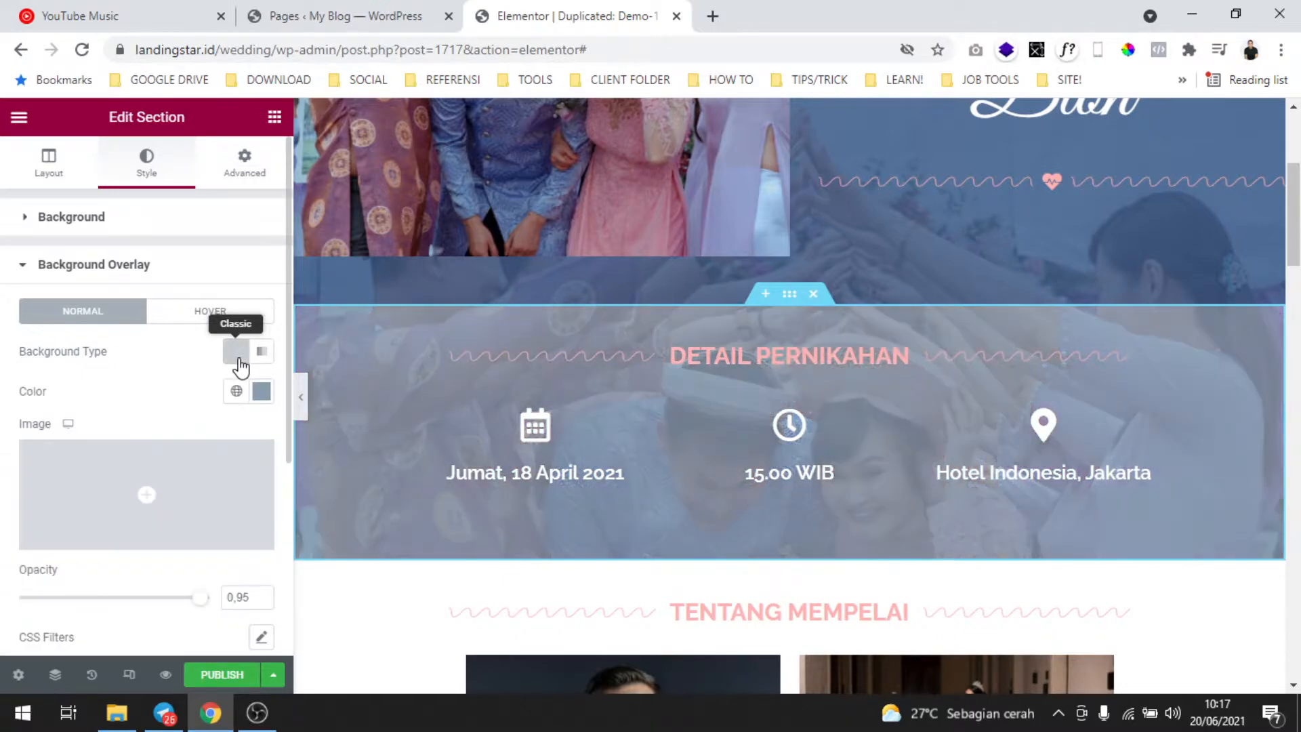
click(249, 401)
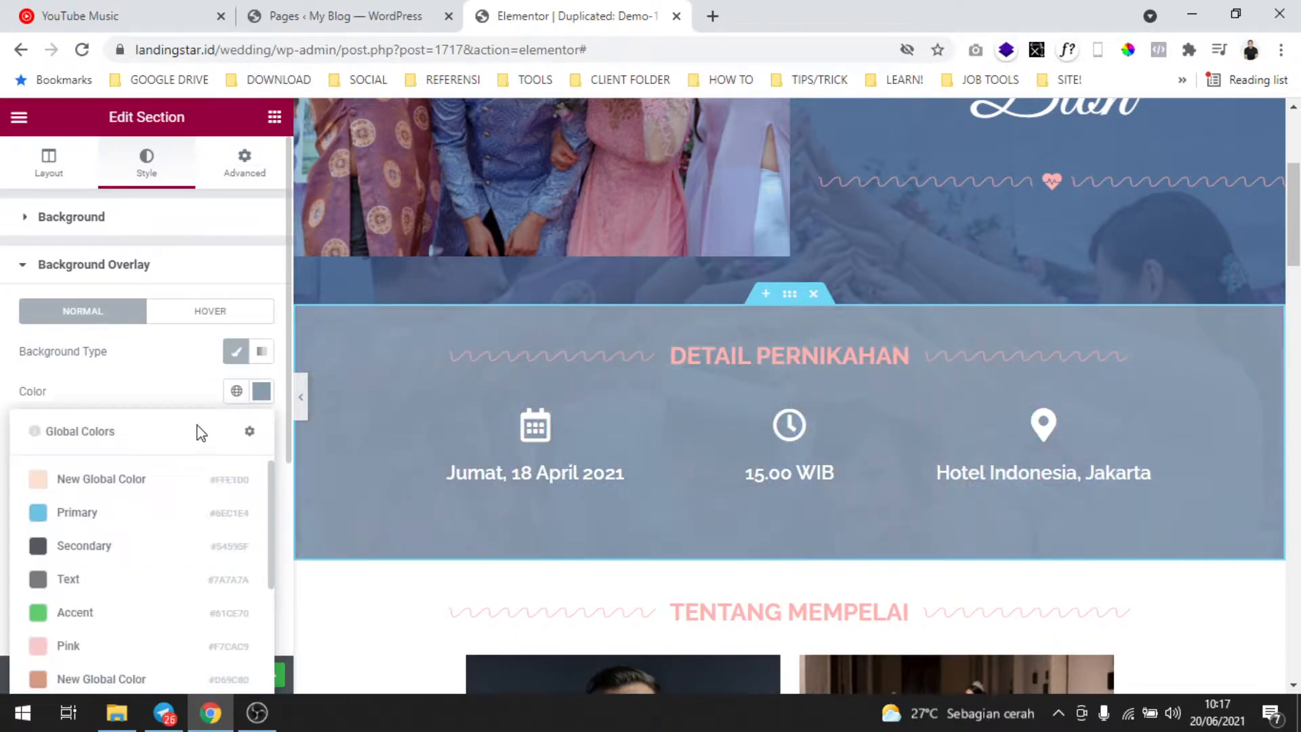
scroll(123, 569, down, 3)
click(122, 552)
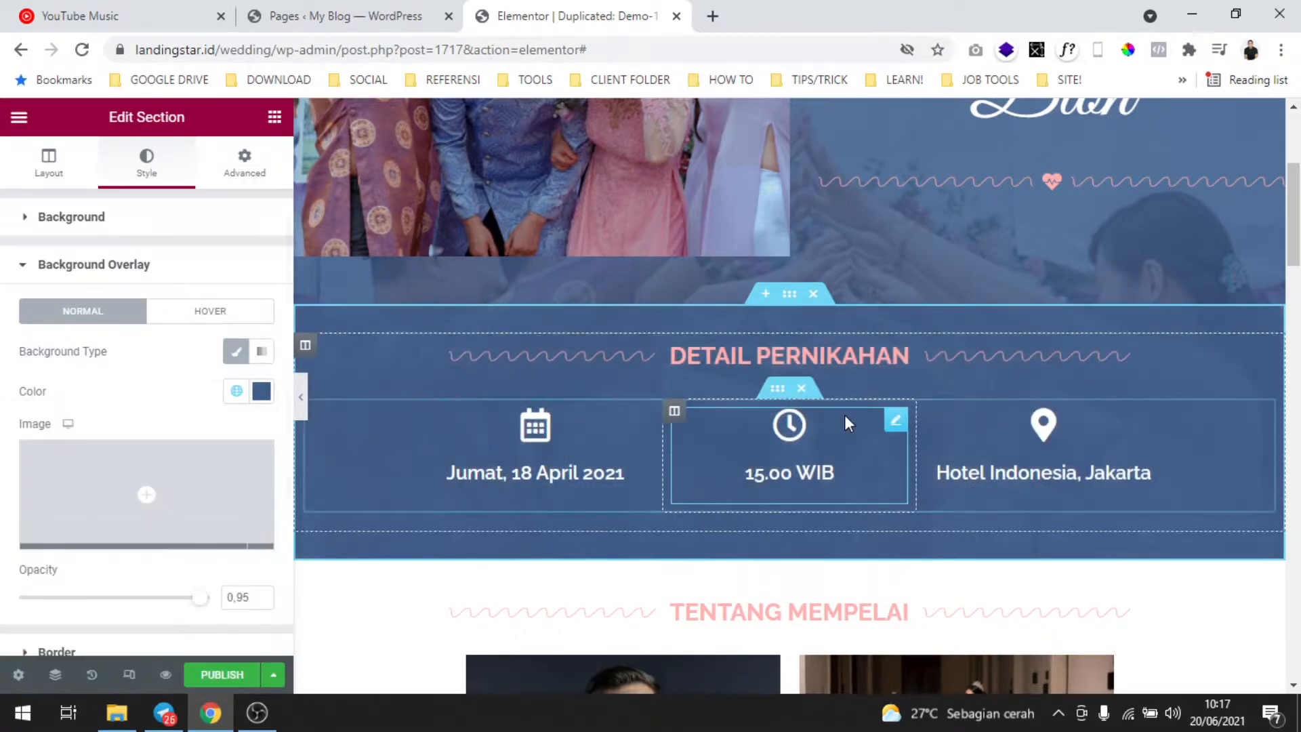
Step: Check the background overlay opacity used on the opening section
scroll(823, 346, up, 4)
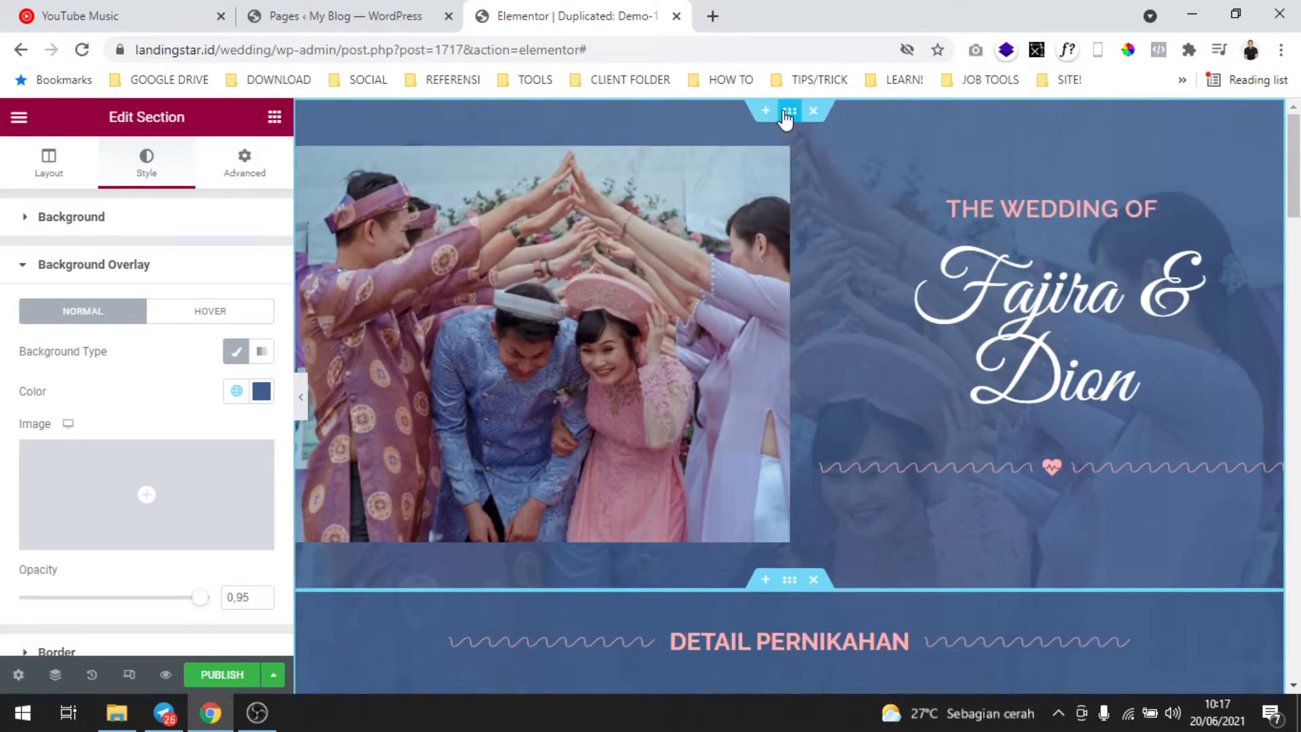
click(71, 216)
scroll(253, 472, down, 5)
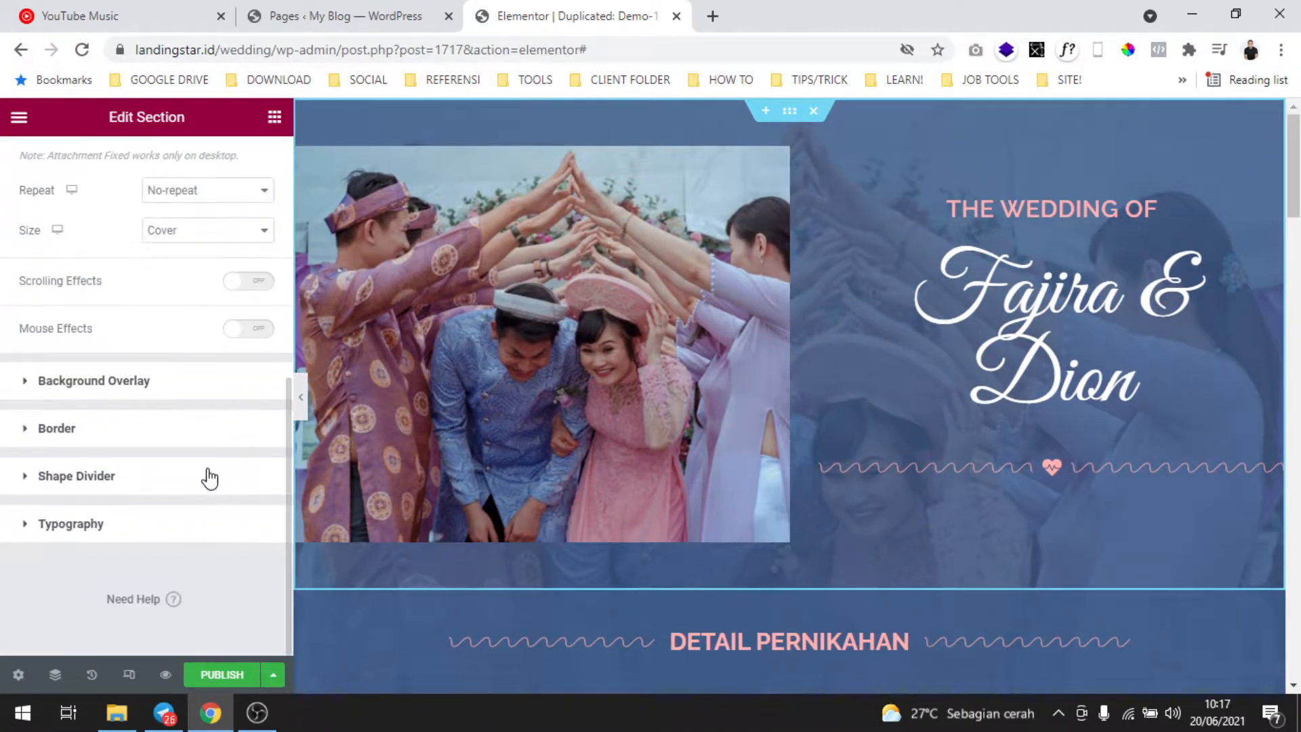
click(178, 388)
scroll(249, 433, down, 3)
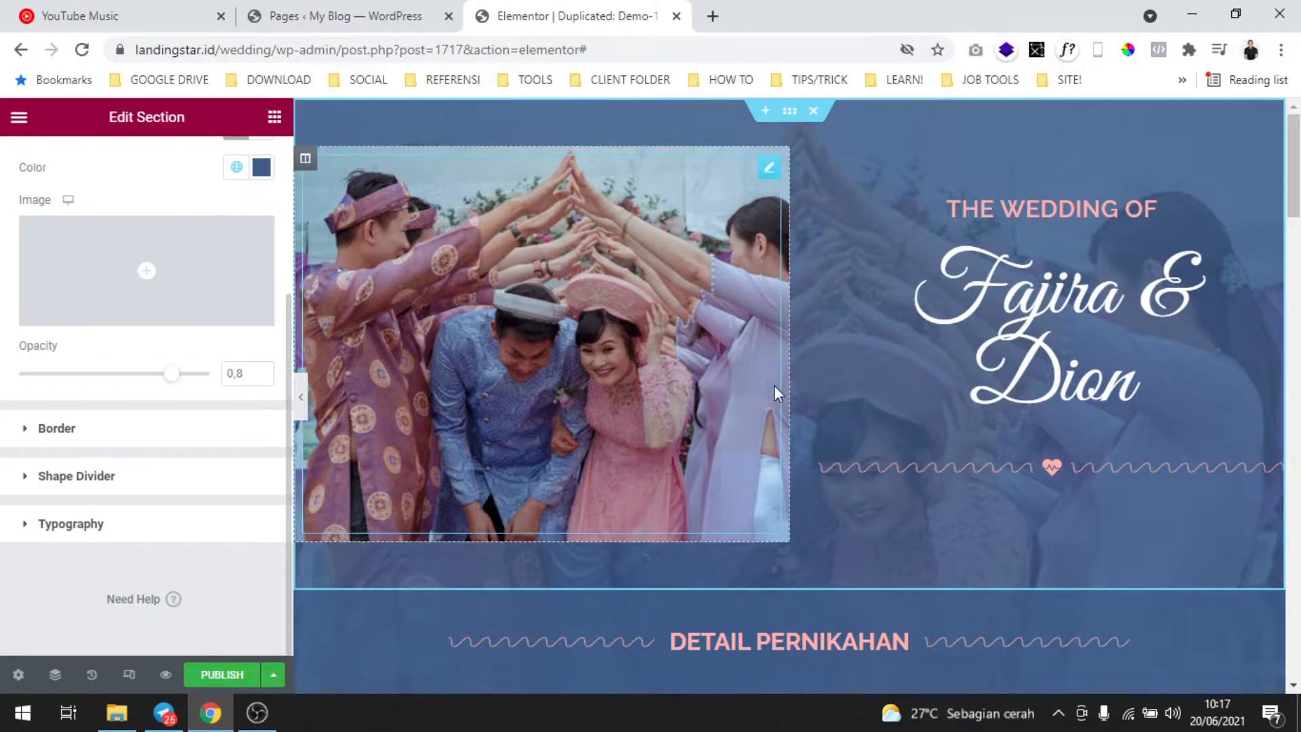
Step: Set the Detail Pernikahan section's background overlay opacity to 0.8 to match the opening section
scroll(746, 387, down, 5)
click(780, 203)
scroll(170, 414, down, 4)
click(249, 394)
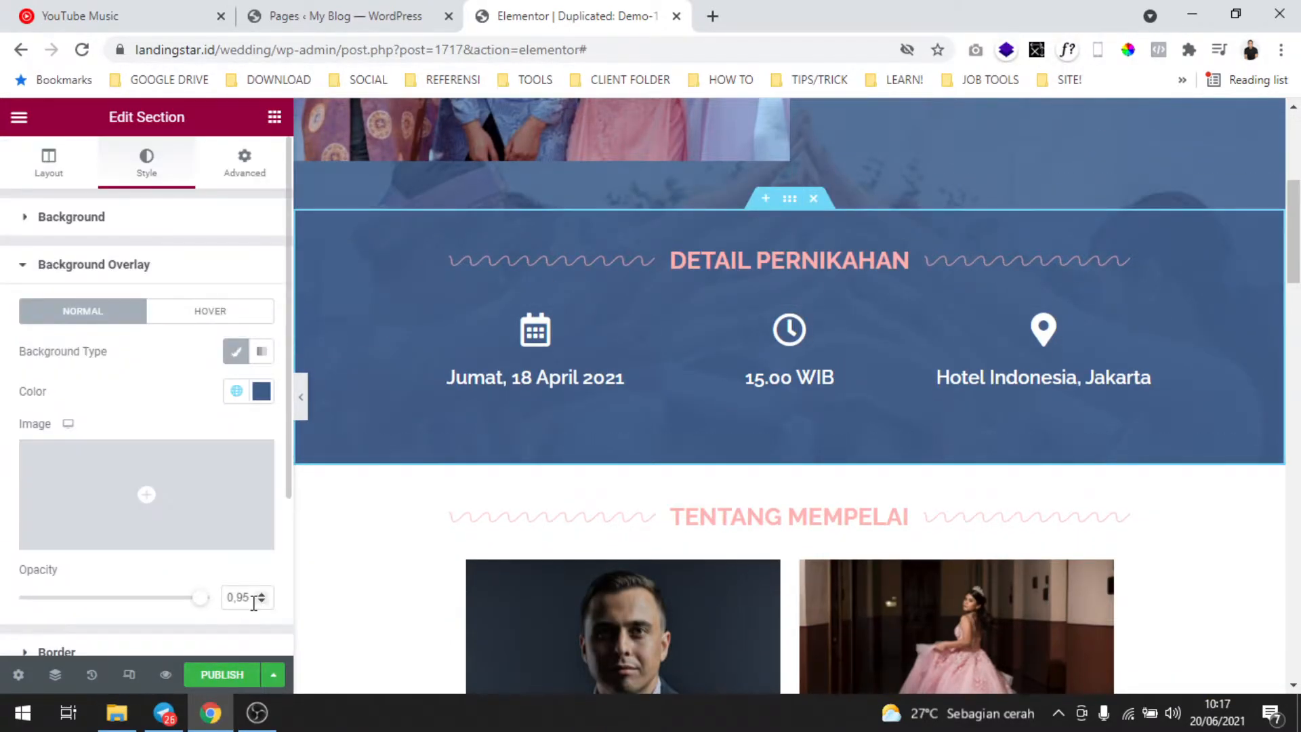
text(8)
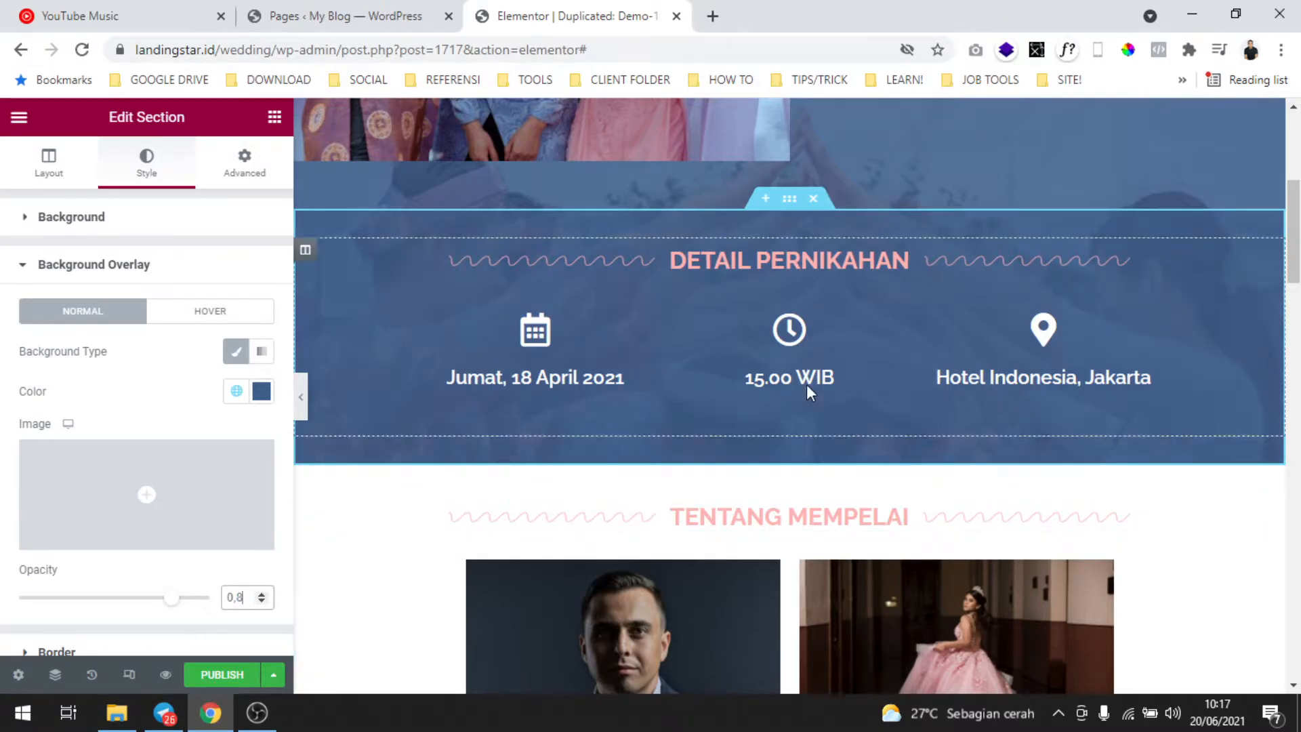
Step: Examine the fixed background across the opening and Detail Pernikahan sections, both with the editing panel hidden and with it shown again
scroll(542, 382, up, 4)
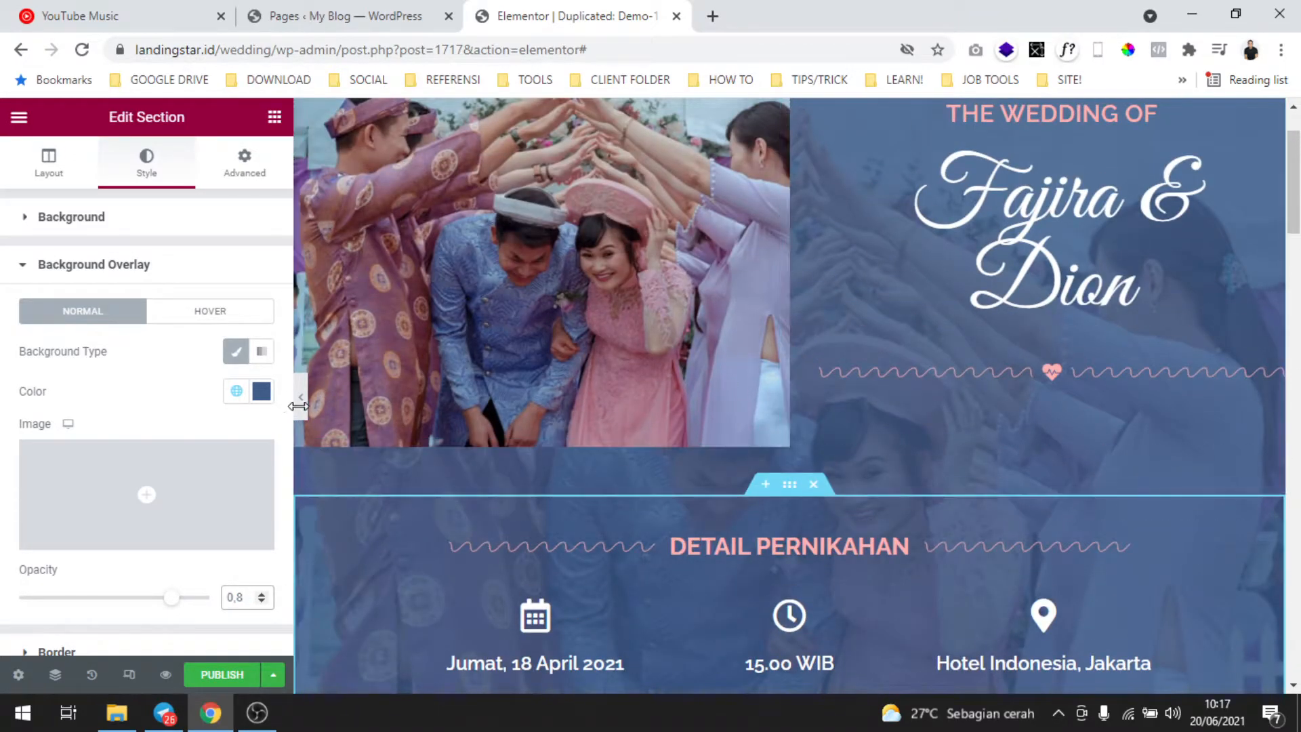
click(298, 405)
scroll(713, 364, down, 5)
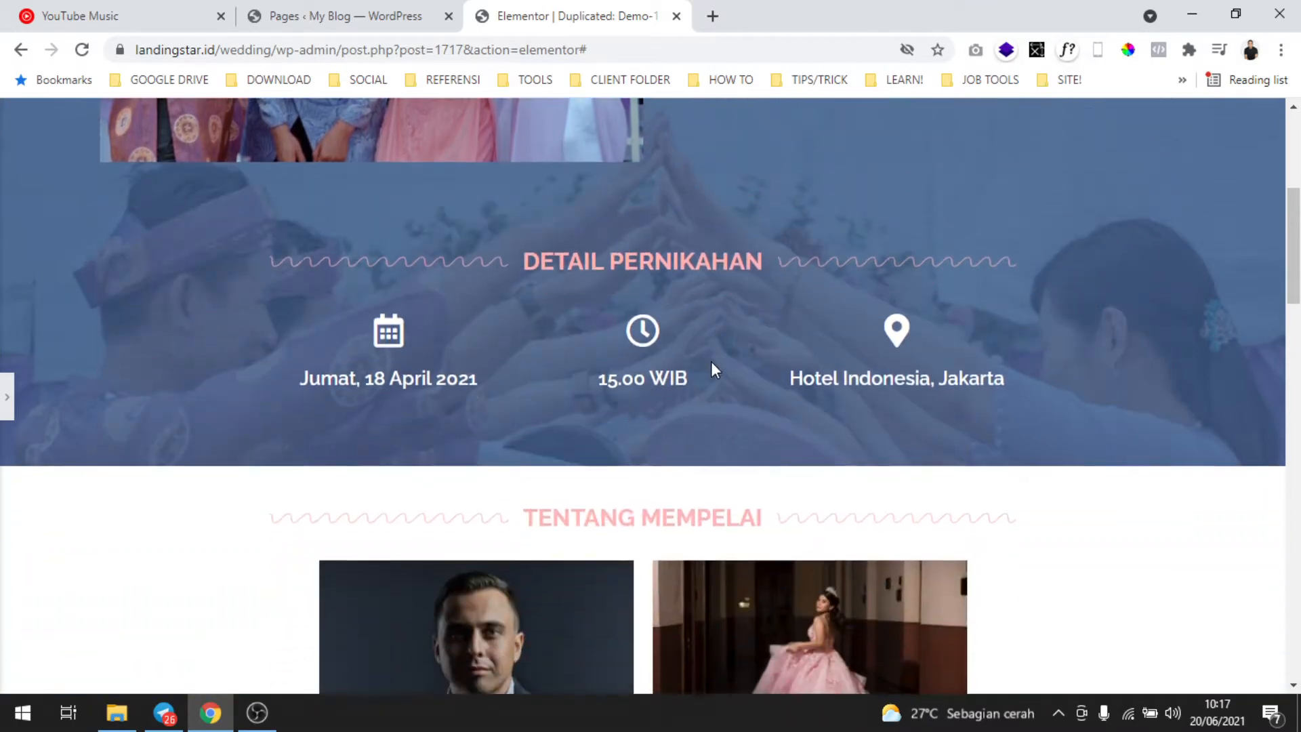
scroll(713, 357, up, 5)
scroll(717, 401, down, 4)
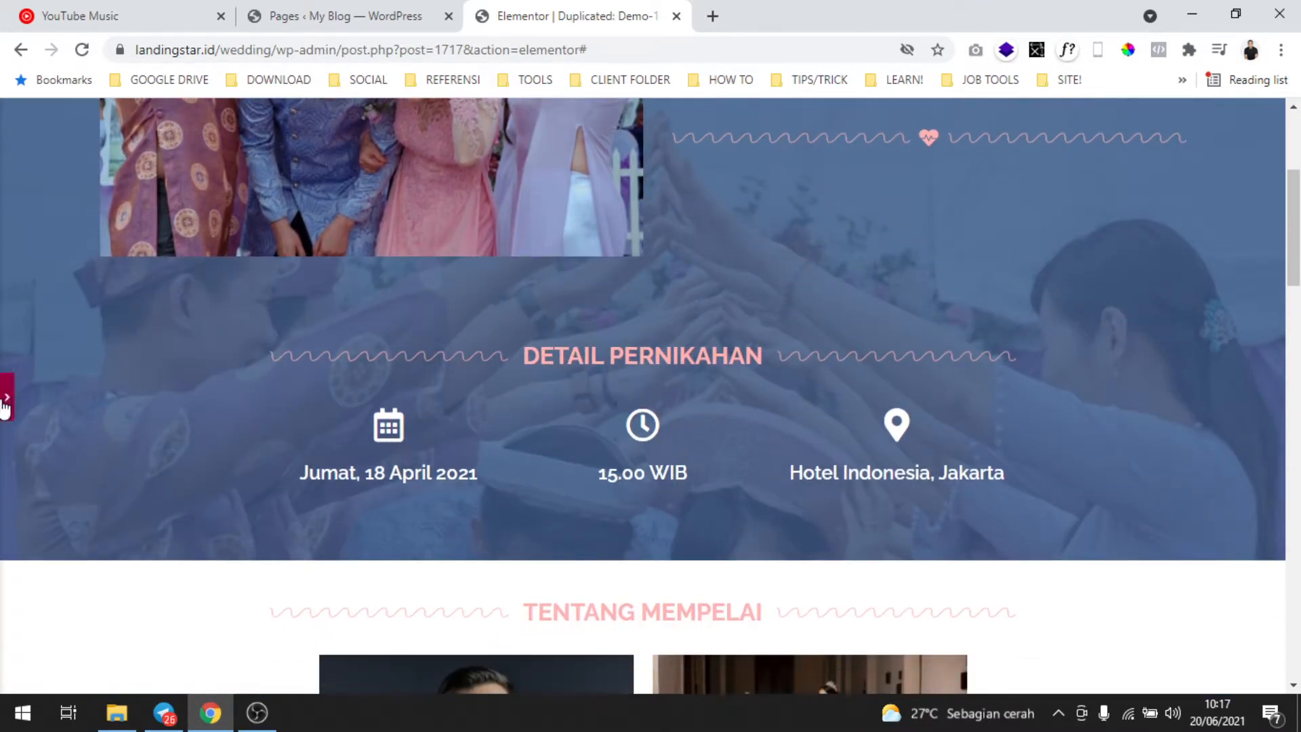
click(6, 400)
scroll(868, 366, down, 6)
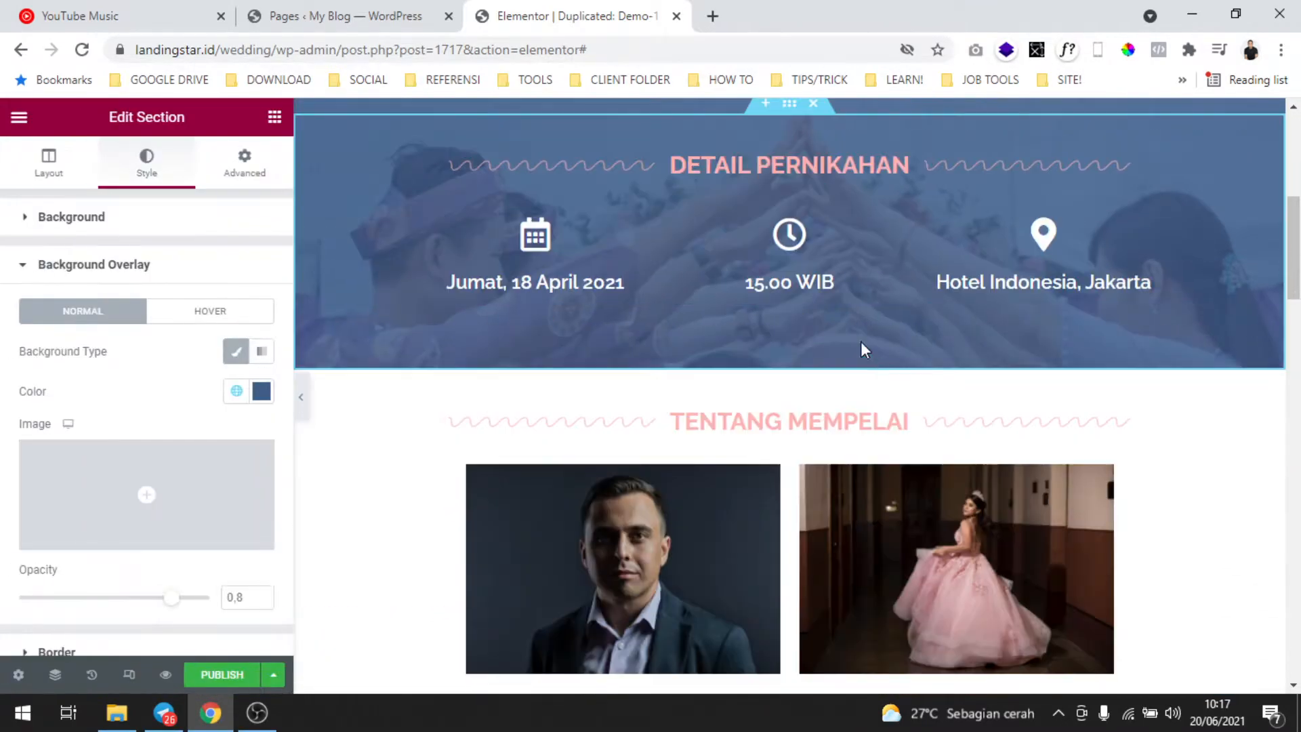
scroll(876, 274, up, 6)
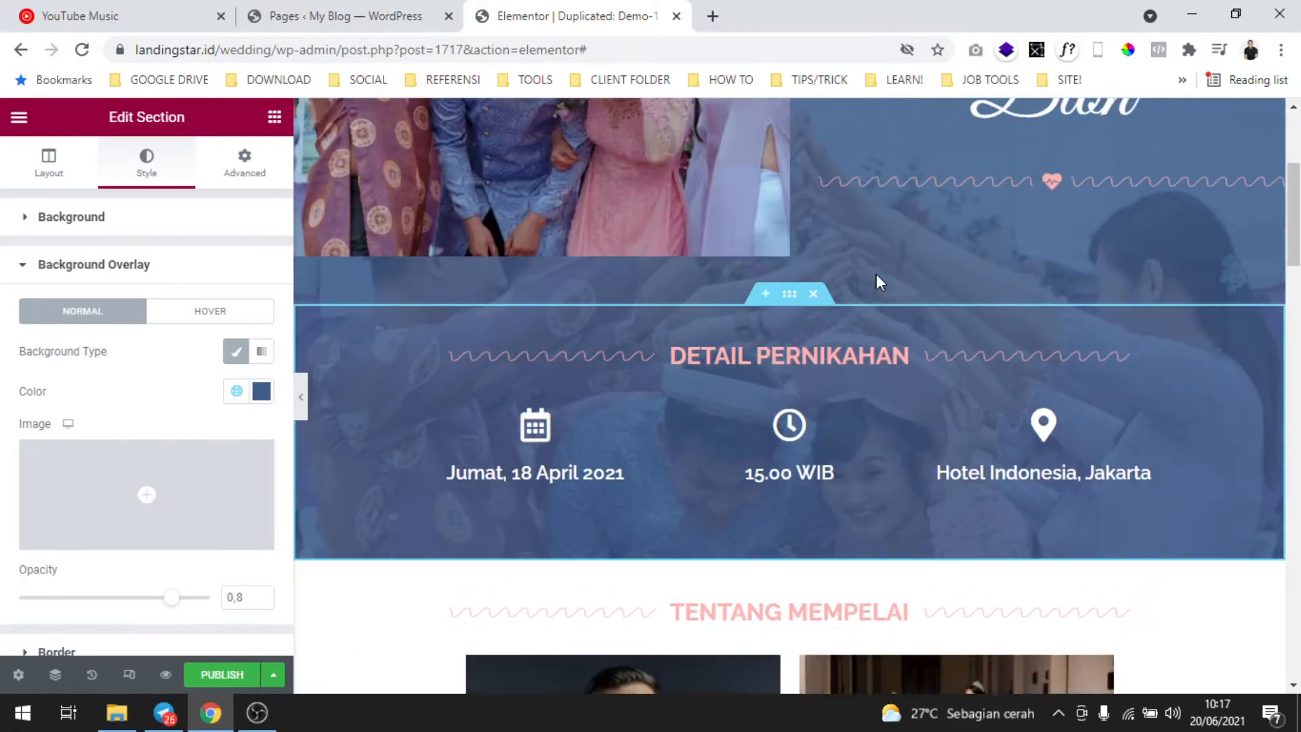
scroll(876, 274, down, 3)
scroll(826, 291, up, 3)
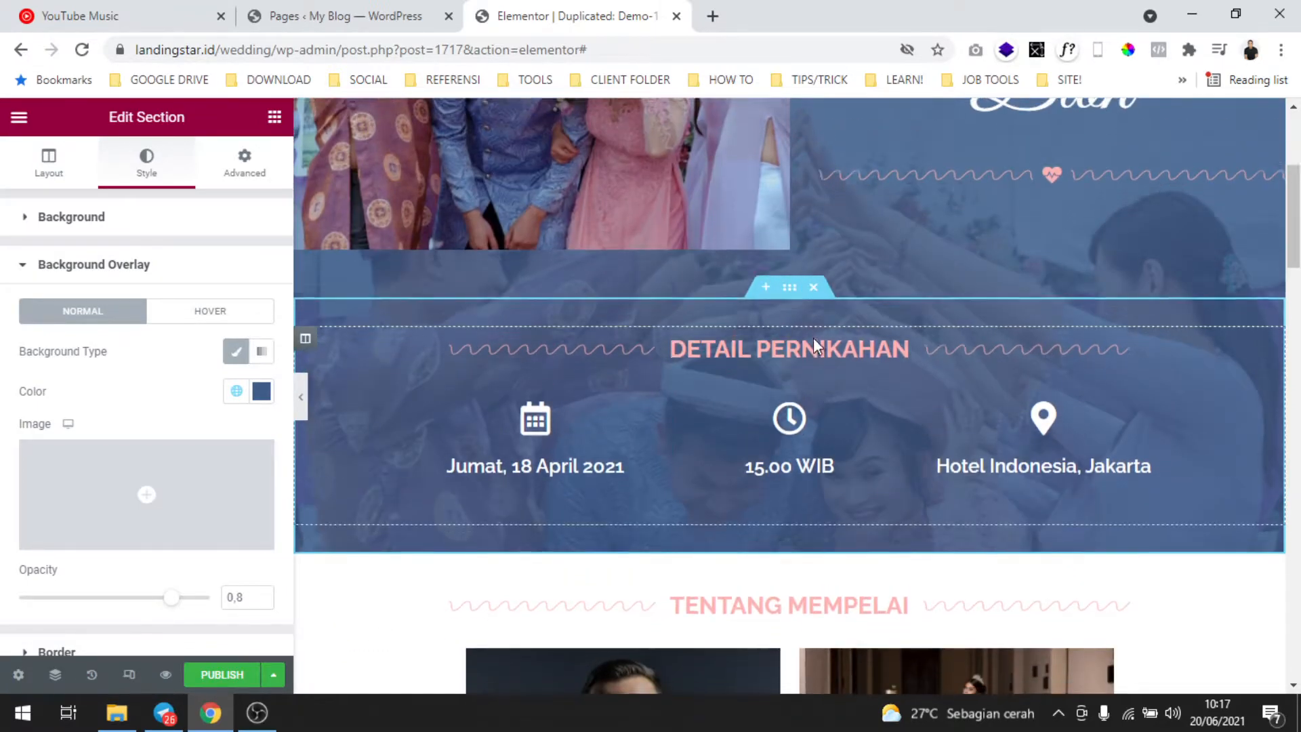
scroll(815, 339, down, 6)
scroll(816, 271, up, 8)
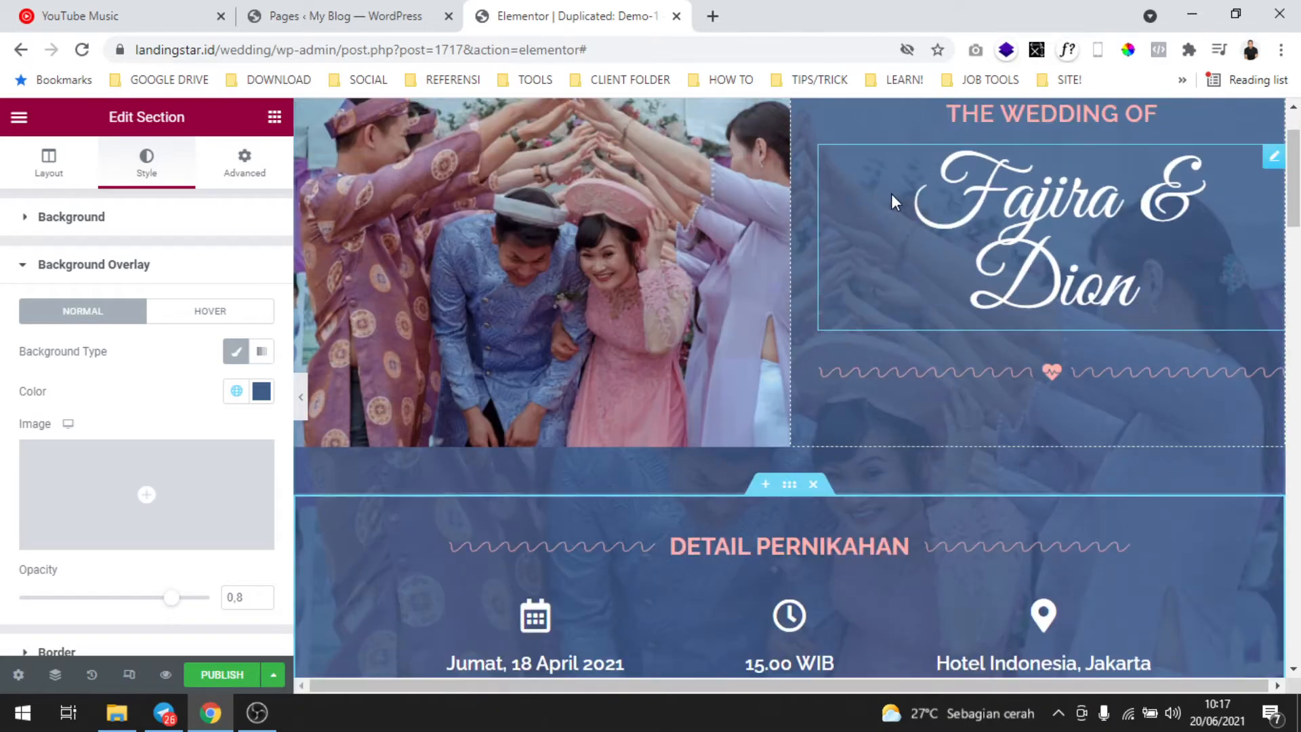
Step: Give the Tentang Mempelai section a Classic background showing the couple's photo with Fixed attachment
scroll(840, 441, down, 4)
scroll(822, 497, down, 4)
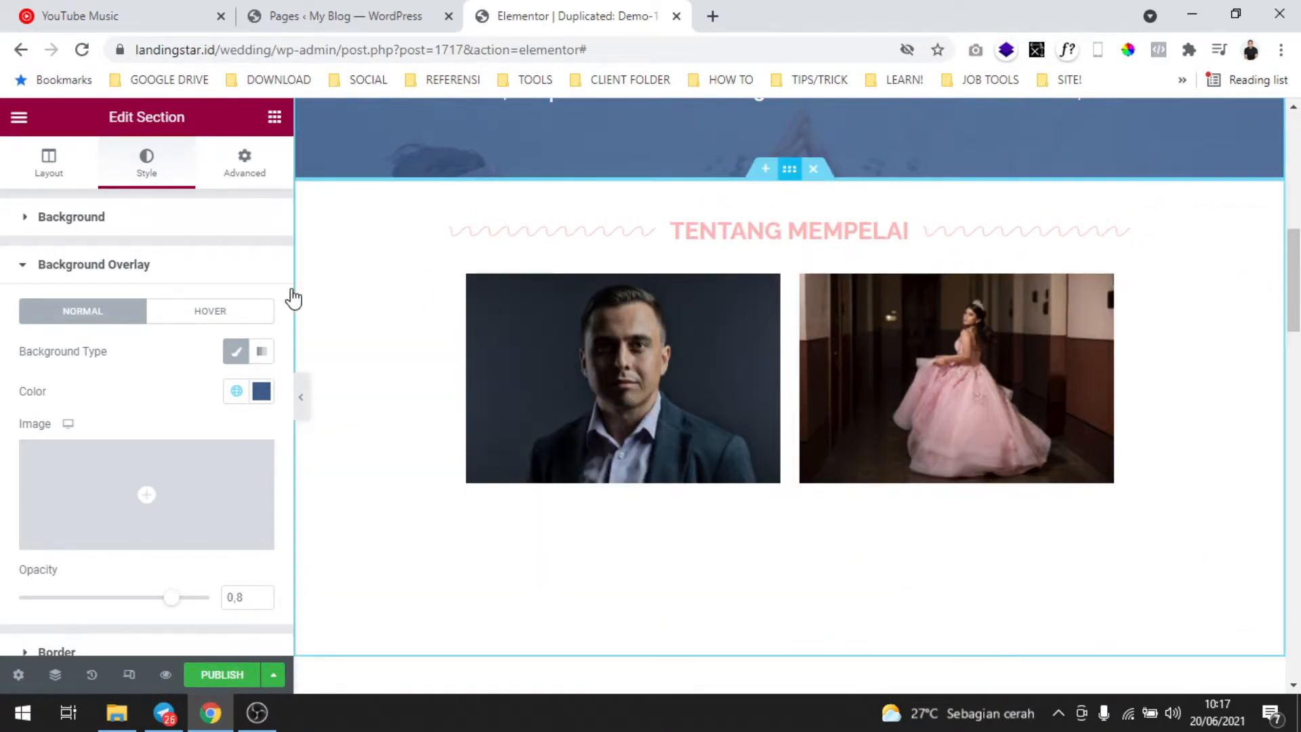
click(271, 217)
click(183, 305)
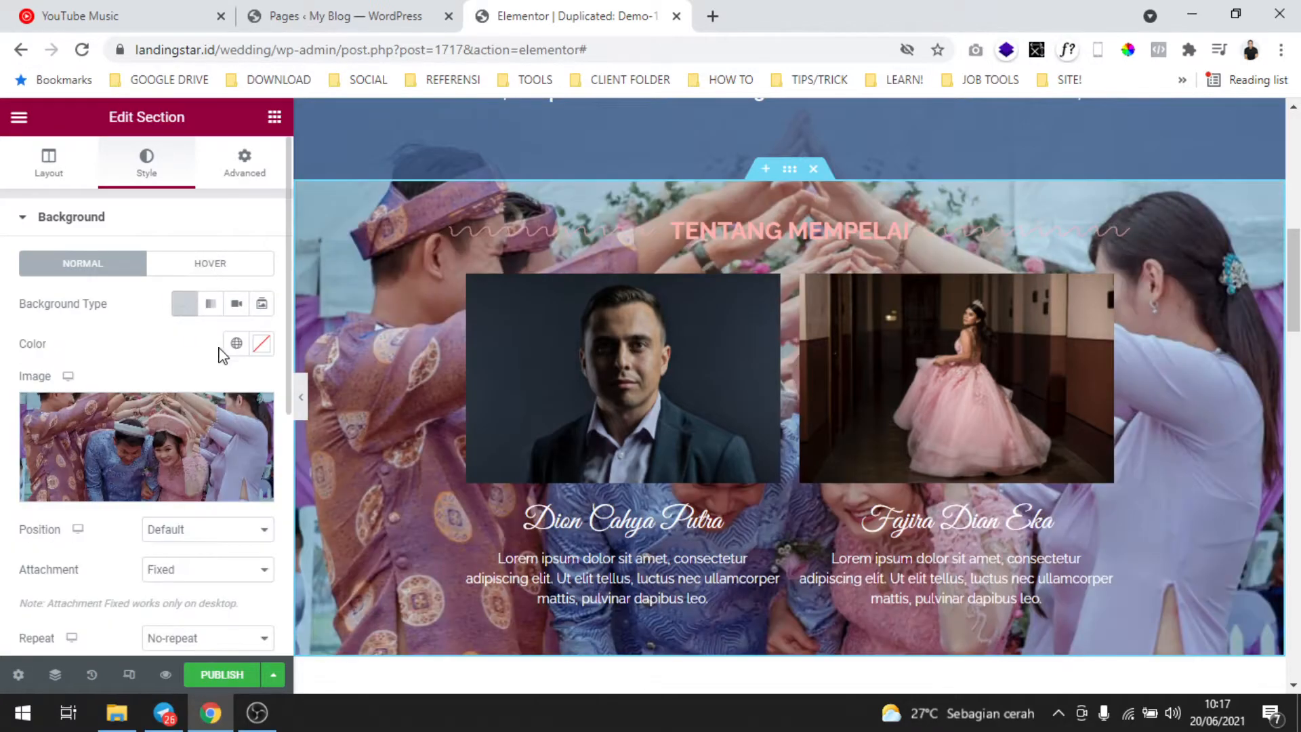
scroll(721, 345, down, 3)
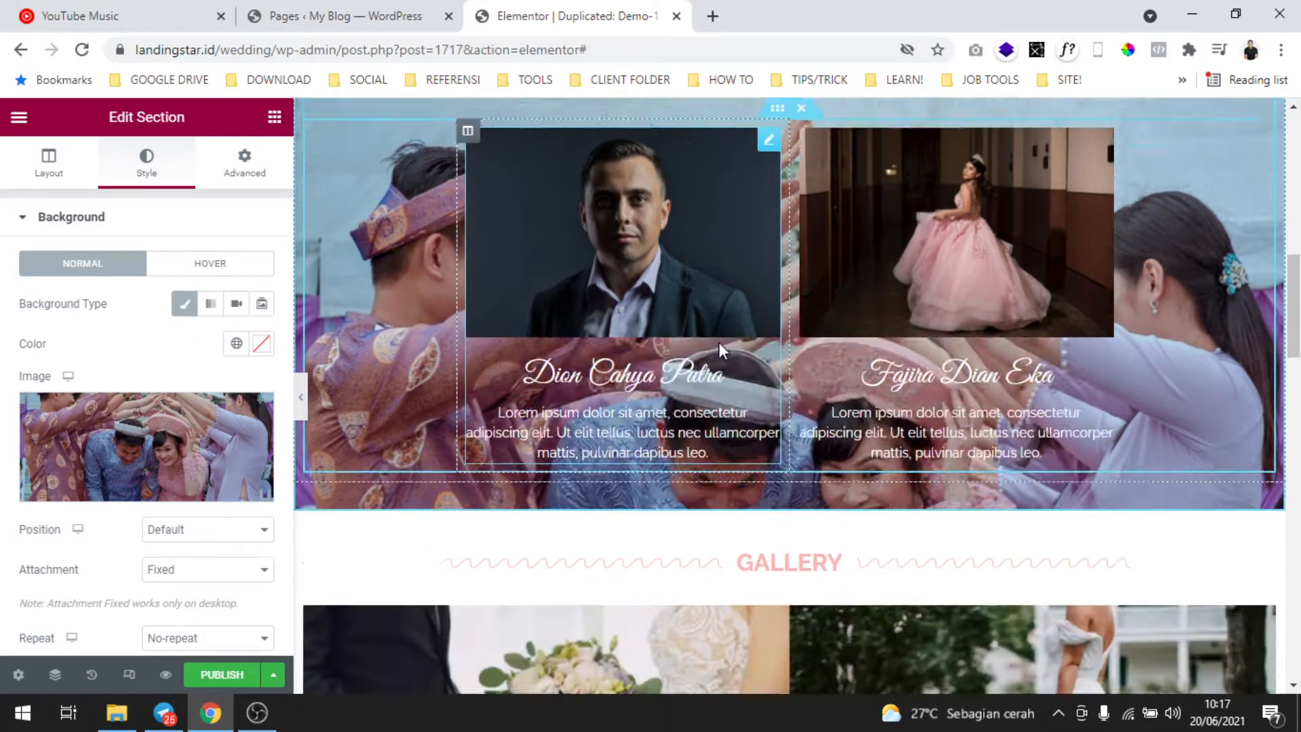
scroll(340, 453, up, 3)
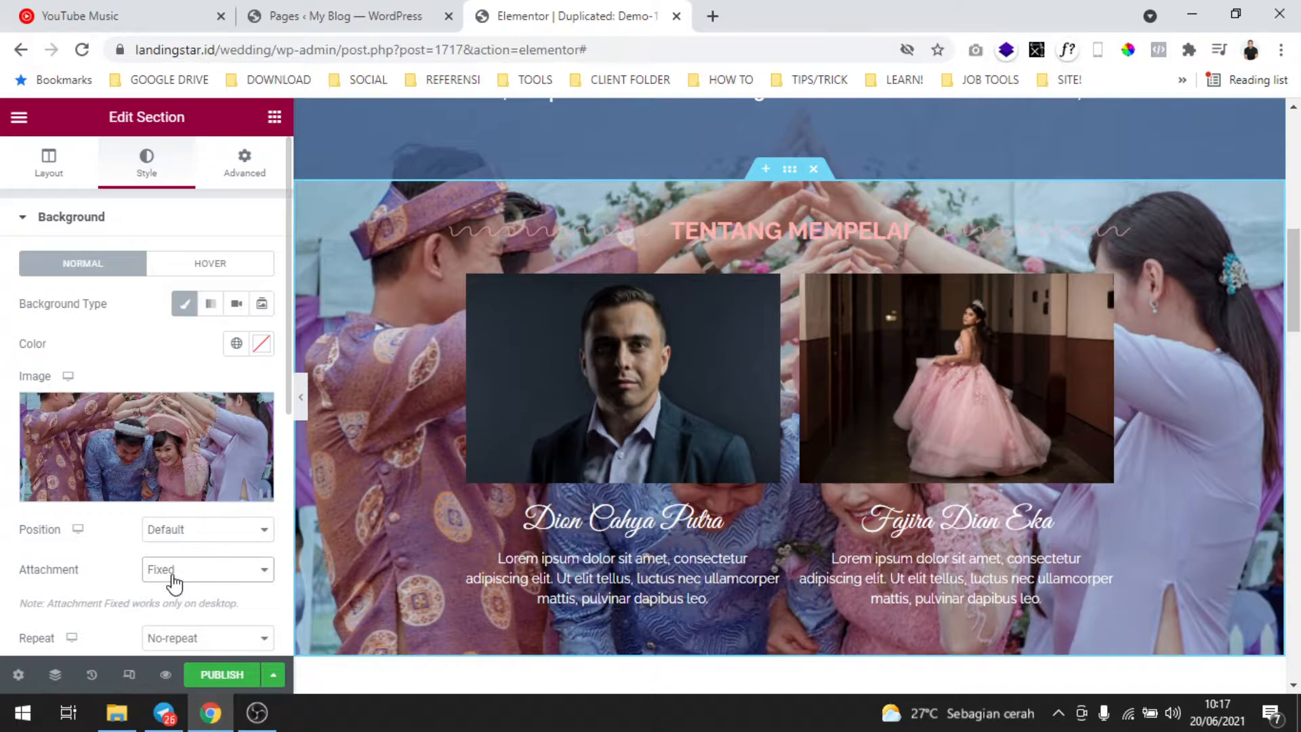
Step: Add a Classic background overlay to the Tentang Mempelai section in the dark blue global color at 0.8 opacity
scroll(170, 517, down, 7)
click(198, 385)
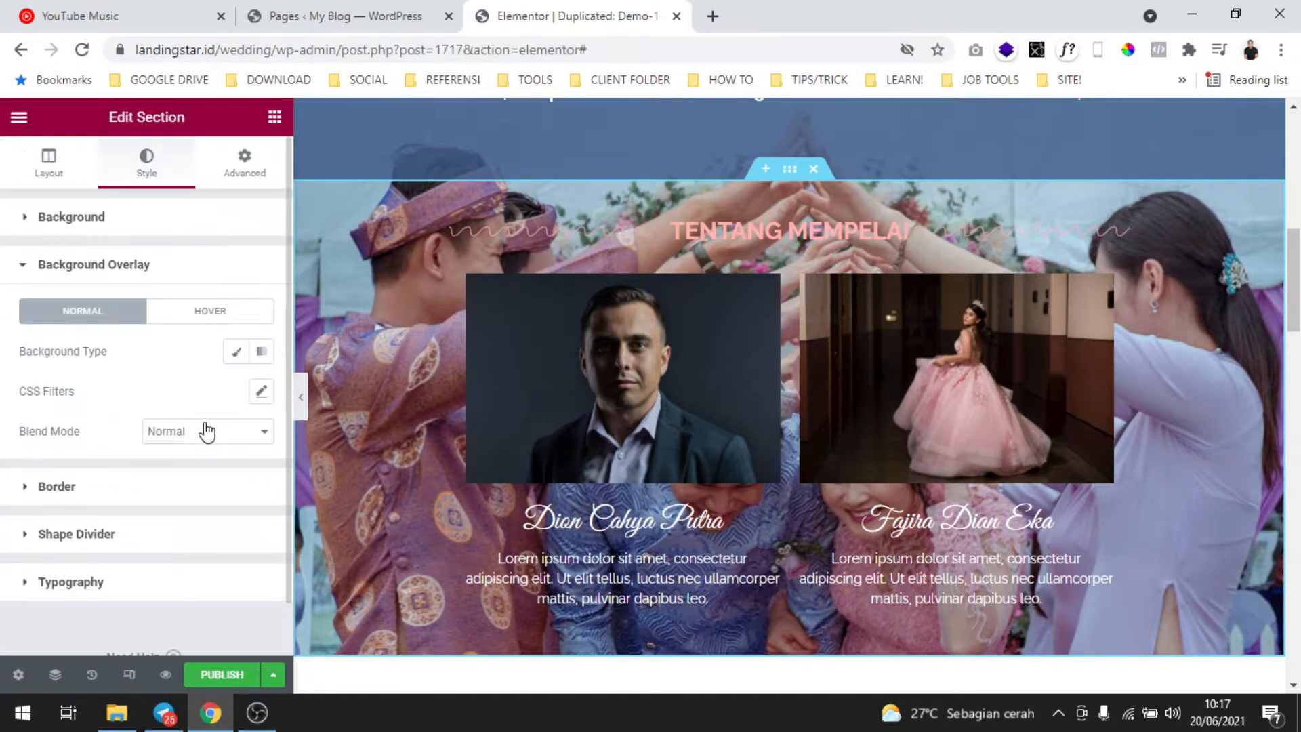
click(247, 357)
click(236, 392)
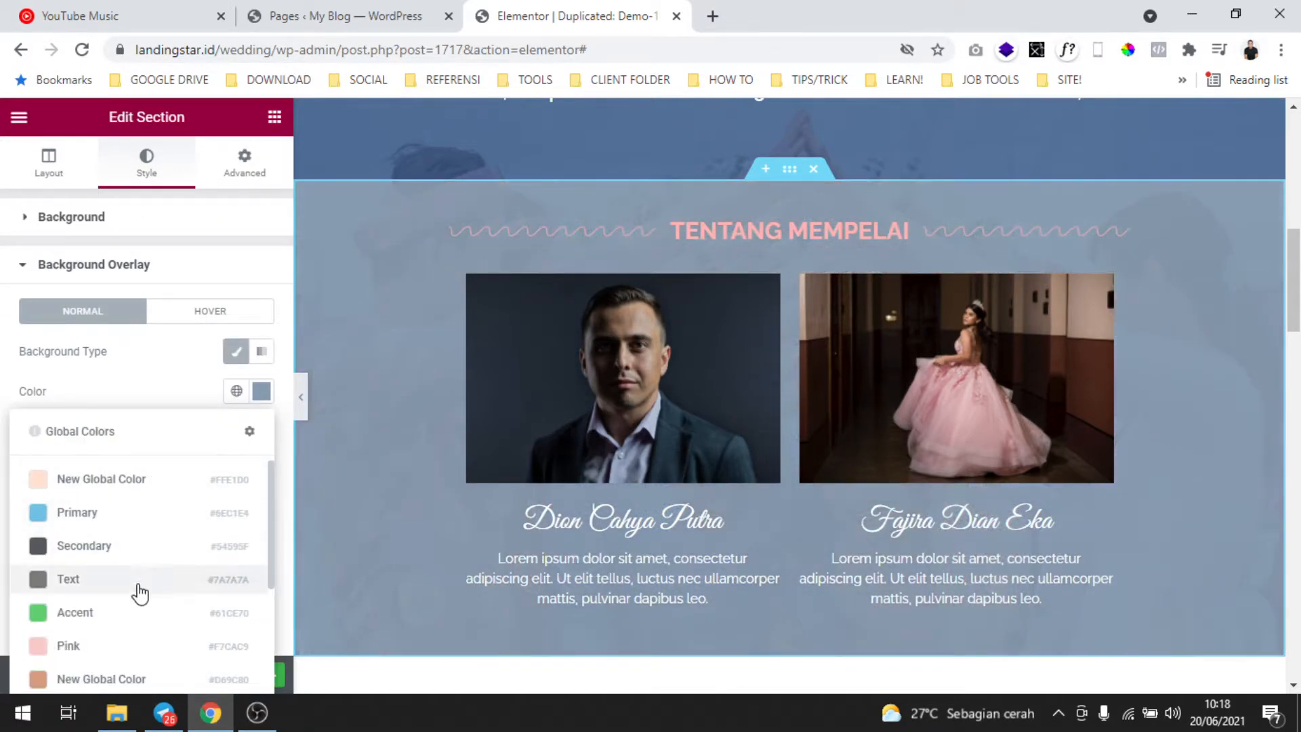
scroll(131, 562, down, 3)
click(117, 560)
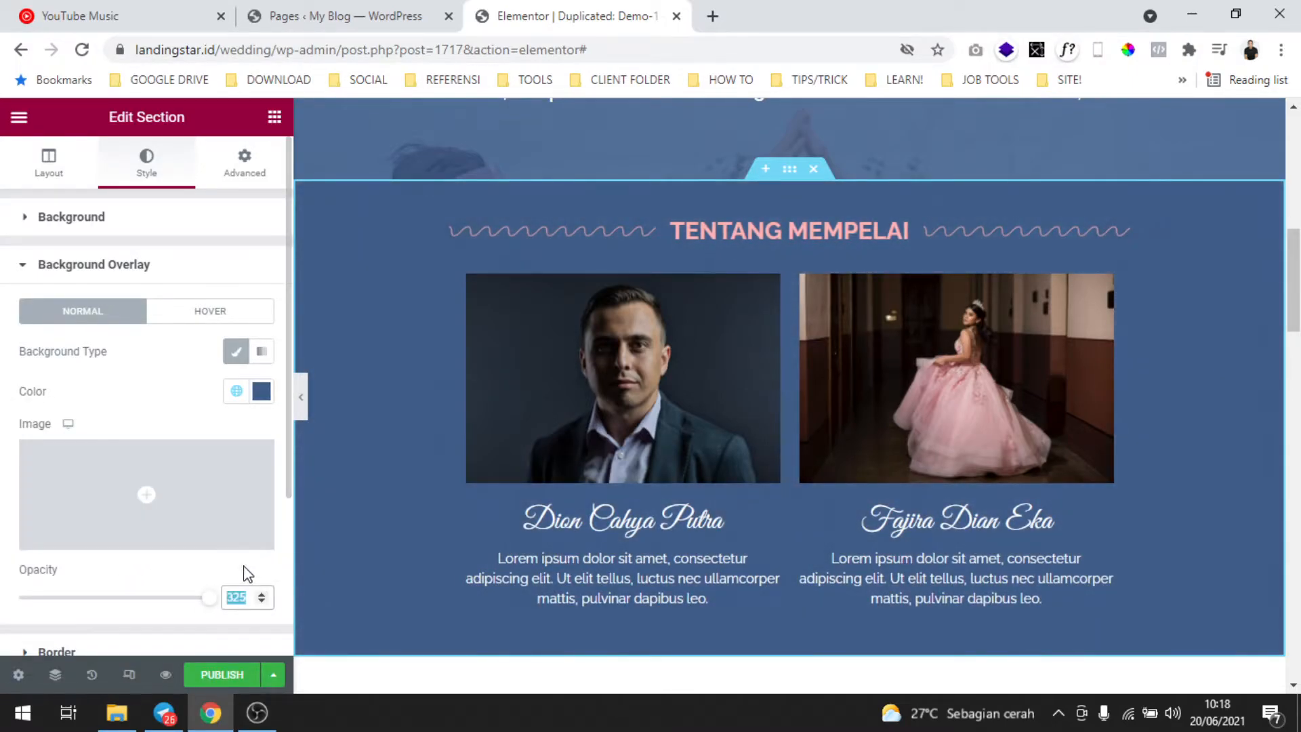
text(0,8)
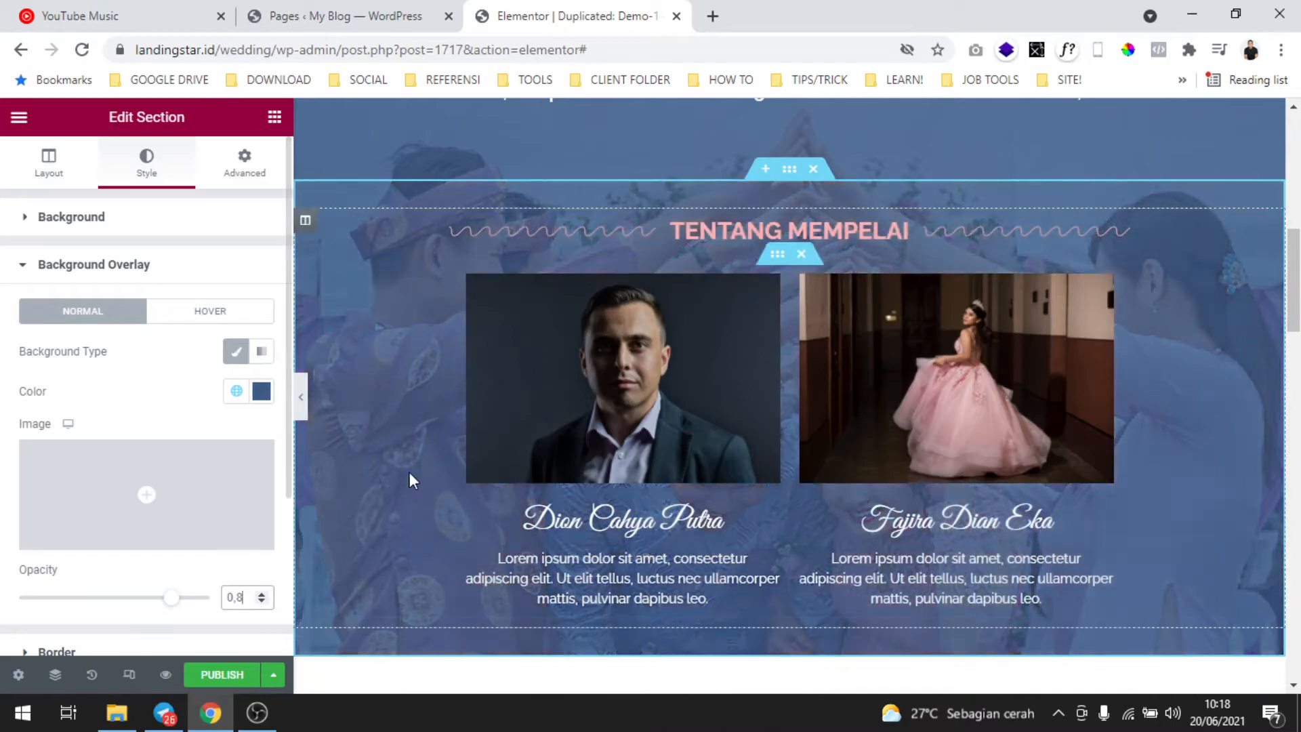
Step: Give the Gallery section a Classic background showing the couple's photo with Fixed attachment
scroll(718, 424, up, 4)
scroll(836, 218, up, 4)
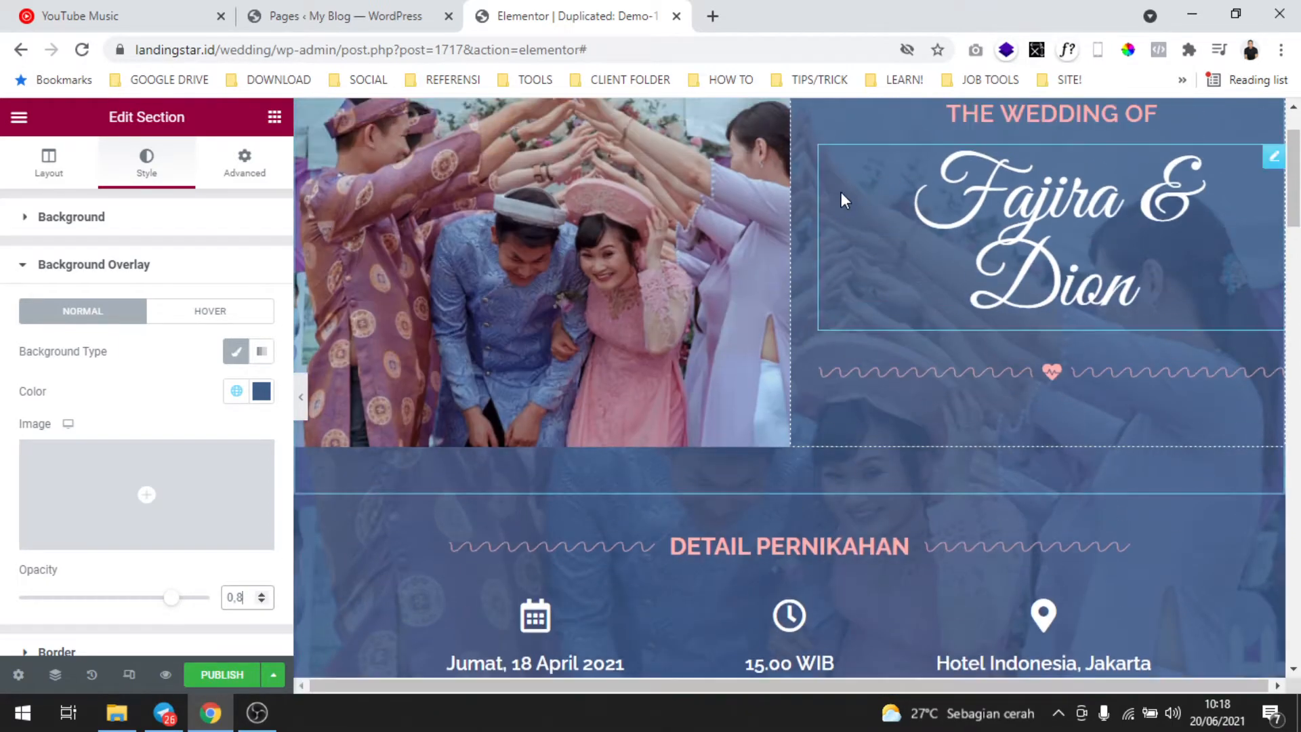
scroll(866, 217, up, 1)
scroll(868, 234, down, 5)
scroll(866, 235, down, 14)
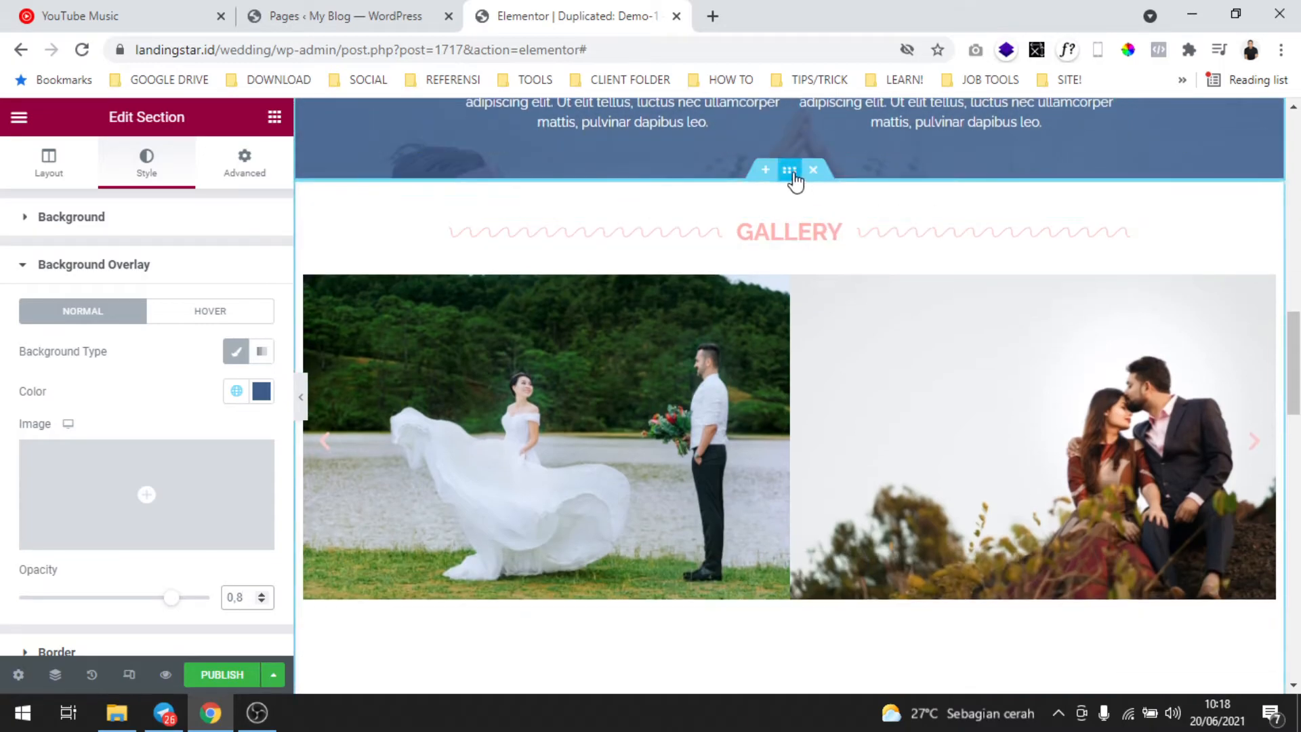
click(704, 205)
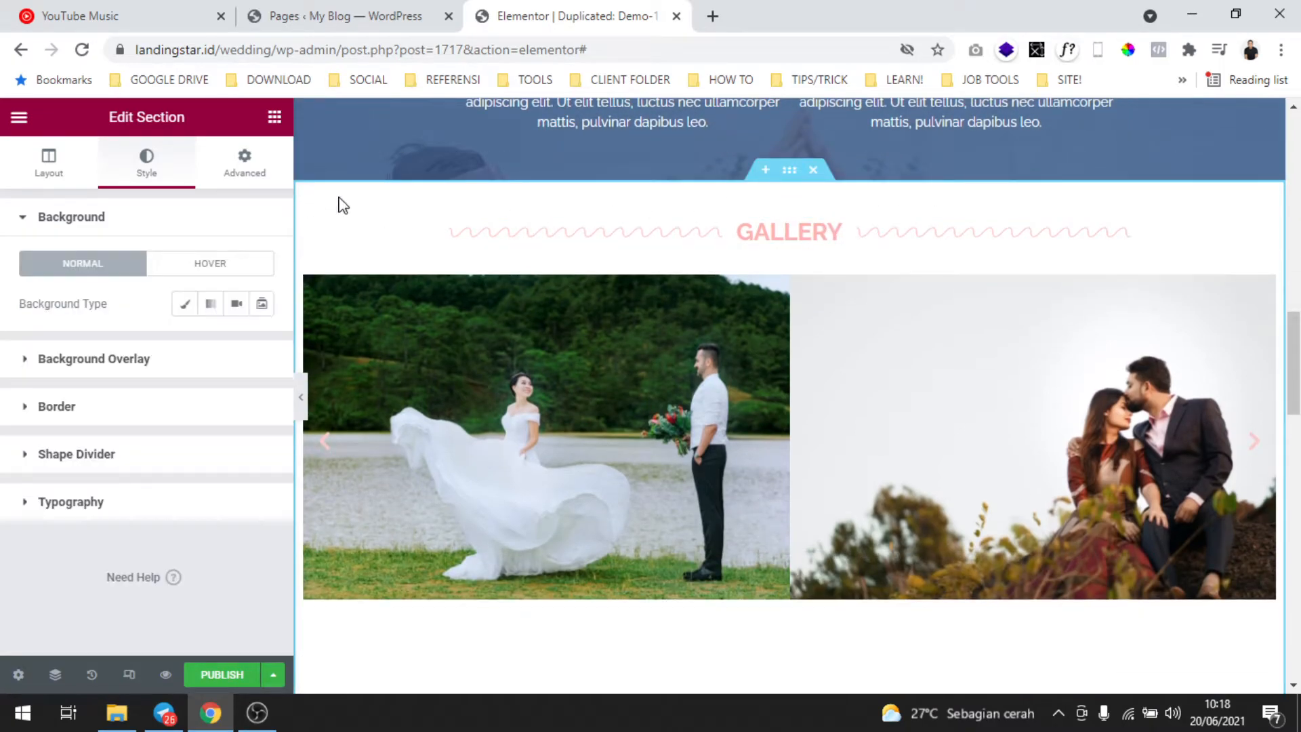
click(188, 305)
scroll(185, 393, down, 3)
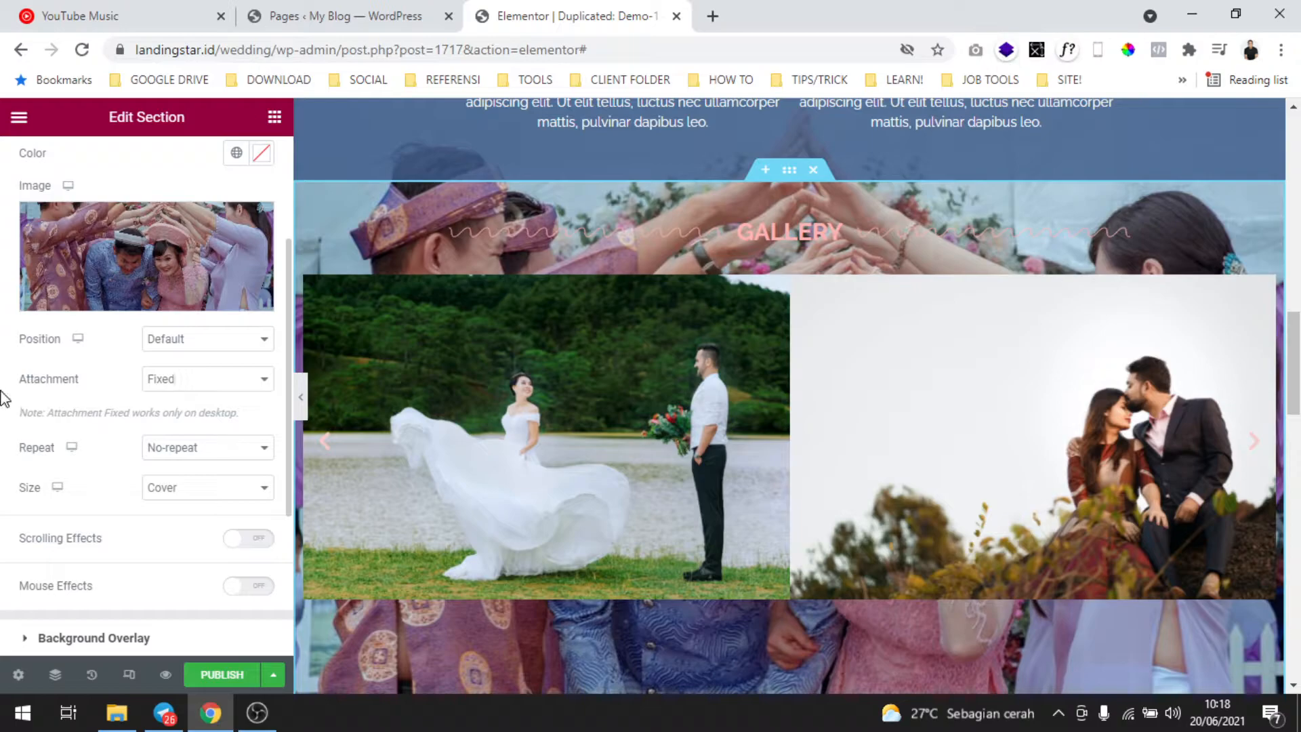
Step: Add a Classic background overlay to the Gallery section in global color #3E5D89 at 0.8 opacity
scroll(165, 454, down, 3)
click(94, 448)
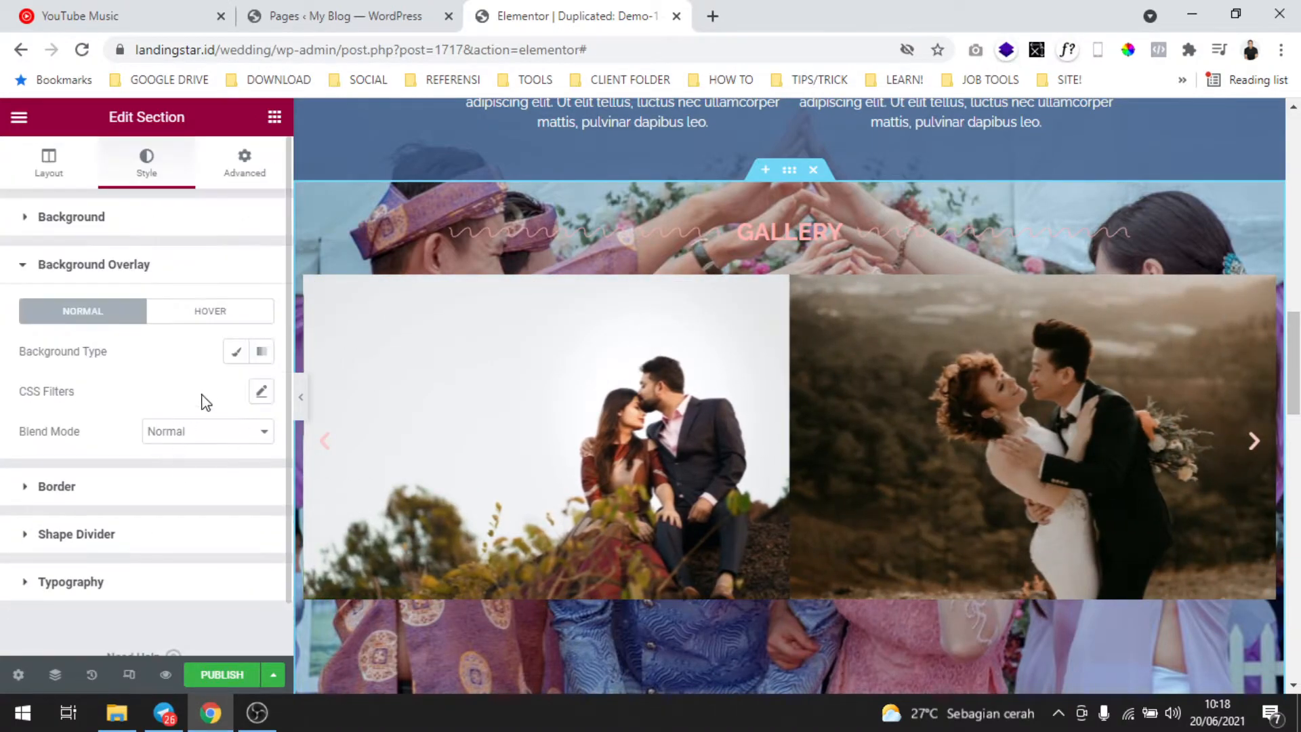
click(241, 351)
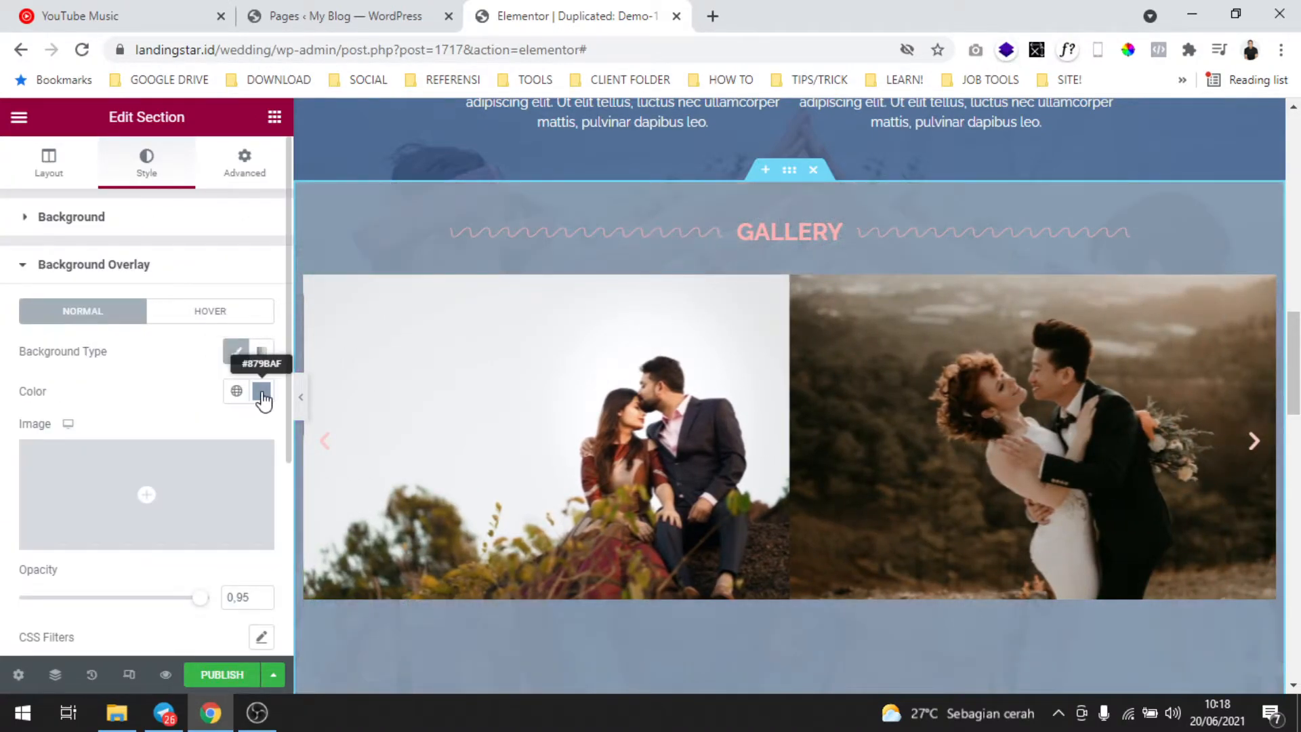
click(236, 391)
scroll(174, 542, down, 3)
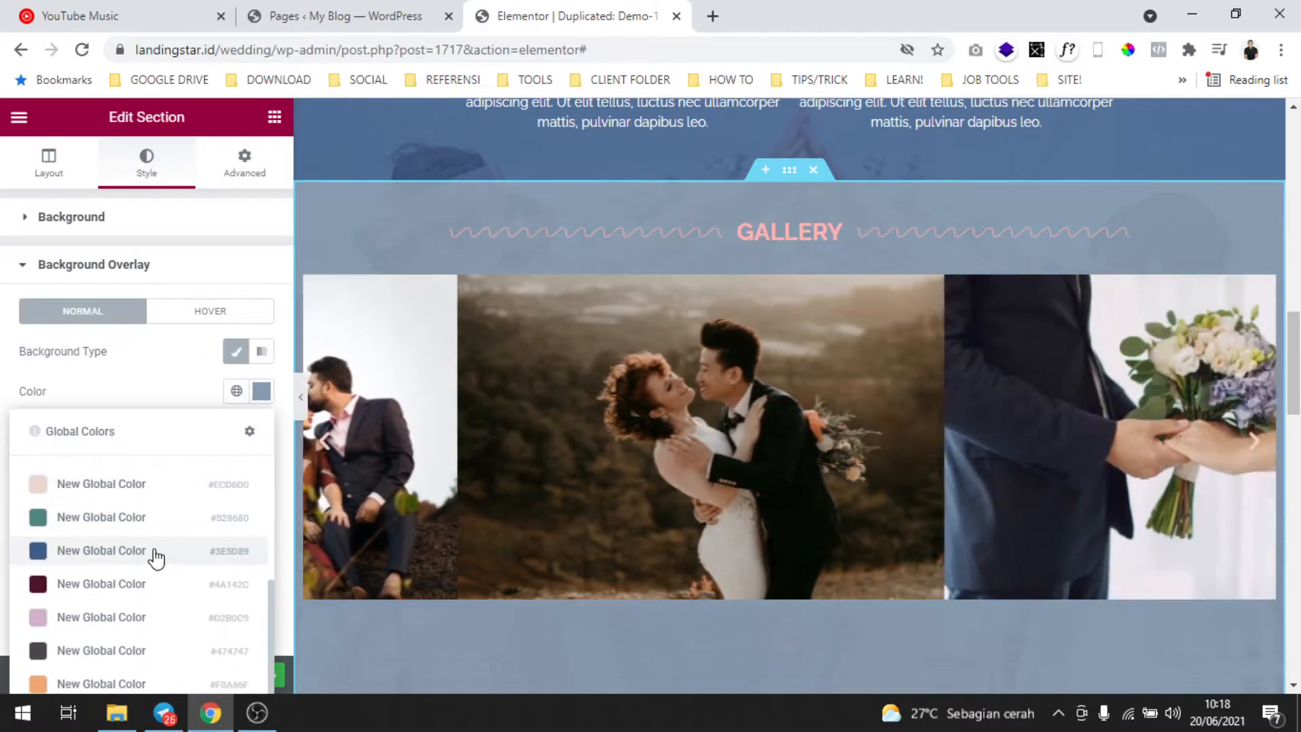
click(154, 552)
click(252, 597)
key(BackSpace)
key(BackSpace)
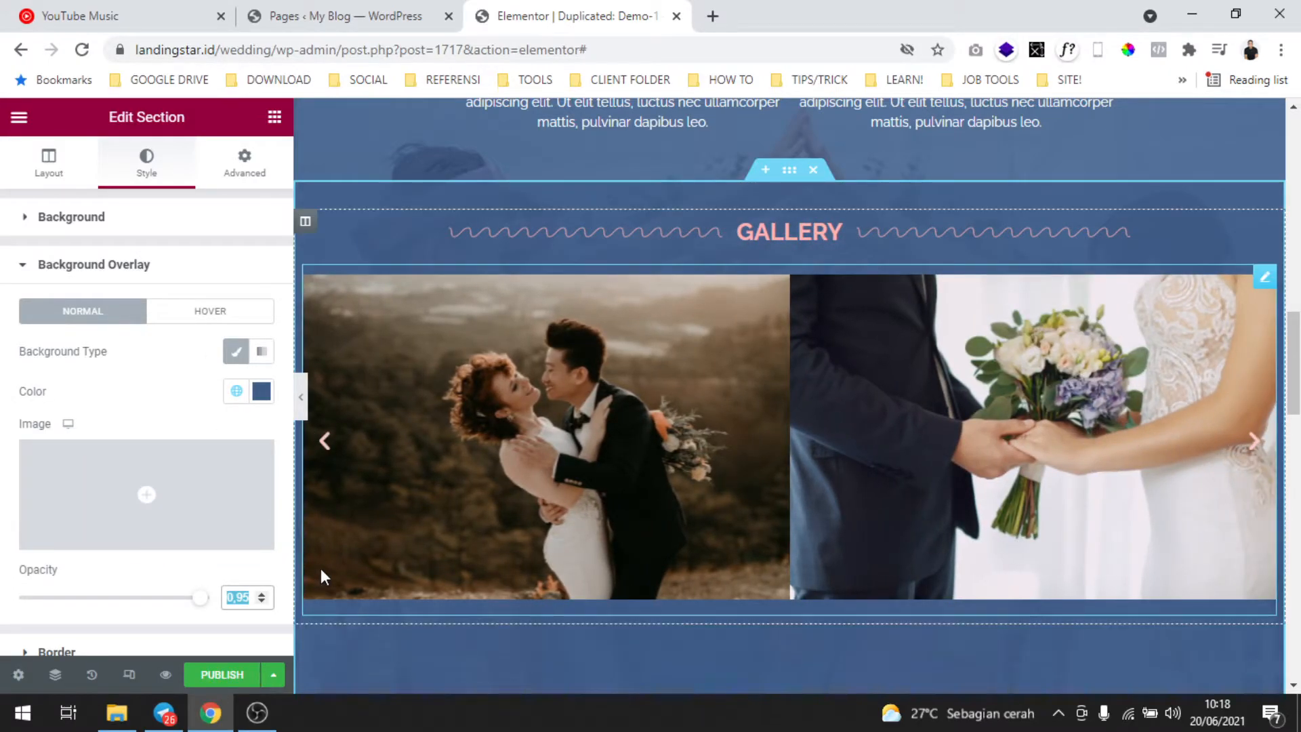
text(8)
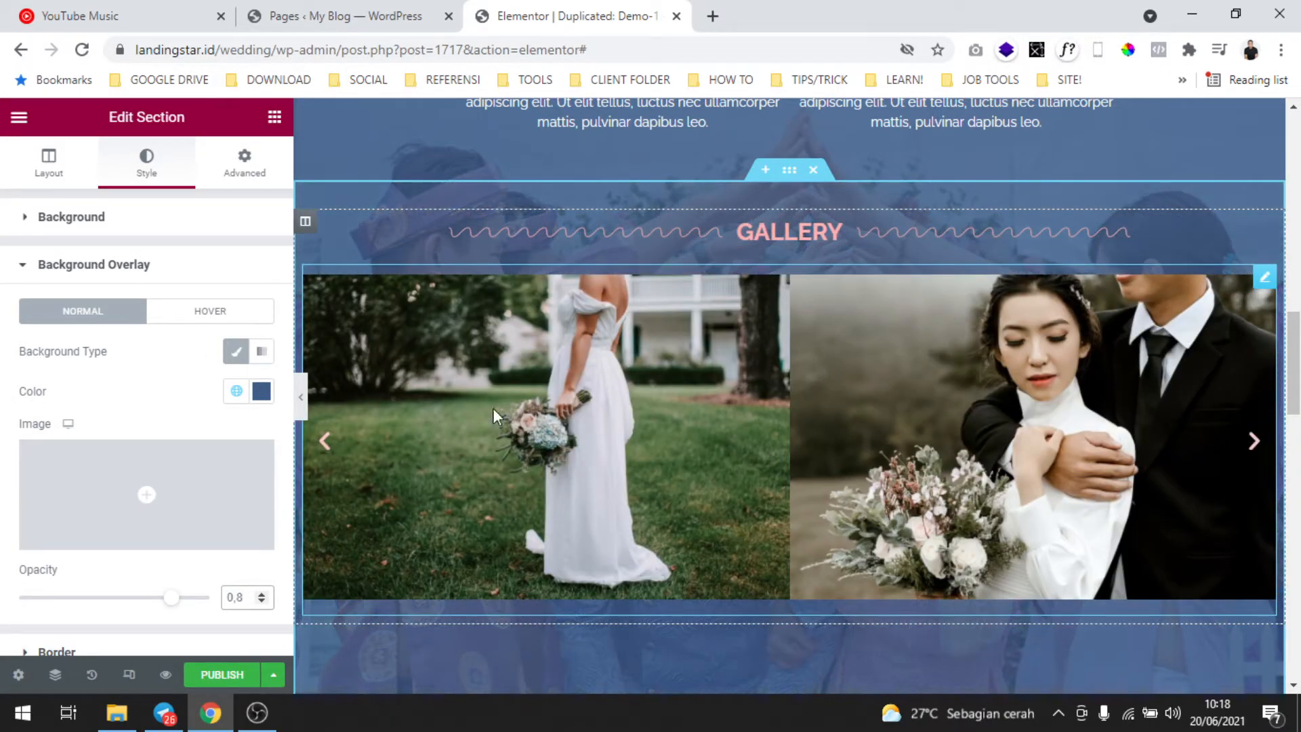
Step: Preview the fixed background from the opening section down to the map with the editing panel hidden, and show the panel again
click(301, 406)
scroll(803, 376, up, 12)
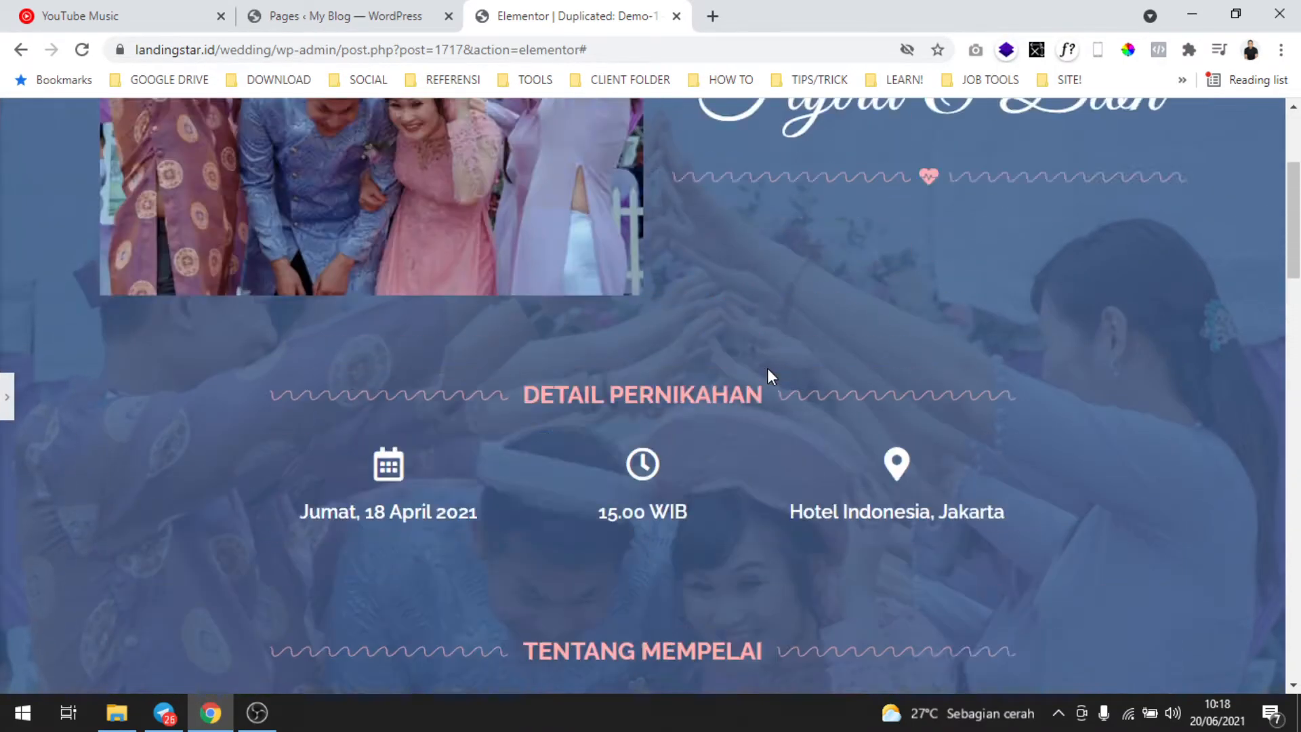
scroll(767, 248, down, 10)
scroll(767, 247, up, 8)
scroll(762, 255, down, 15)
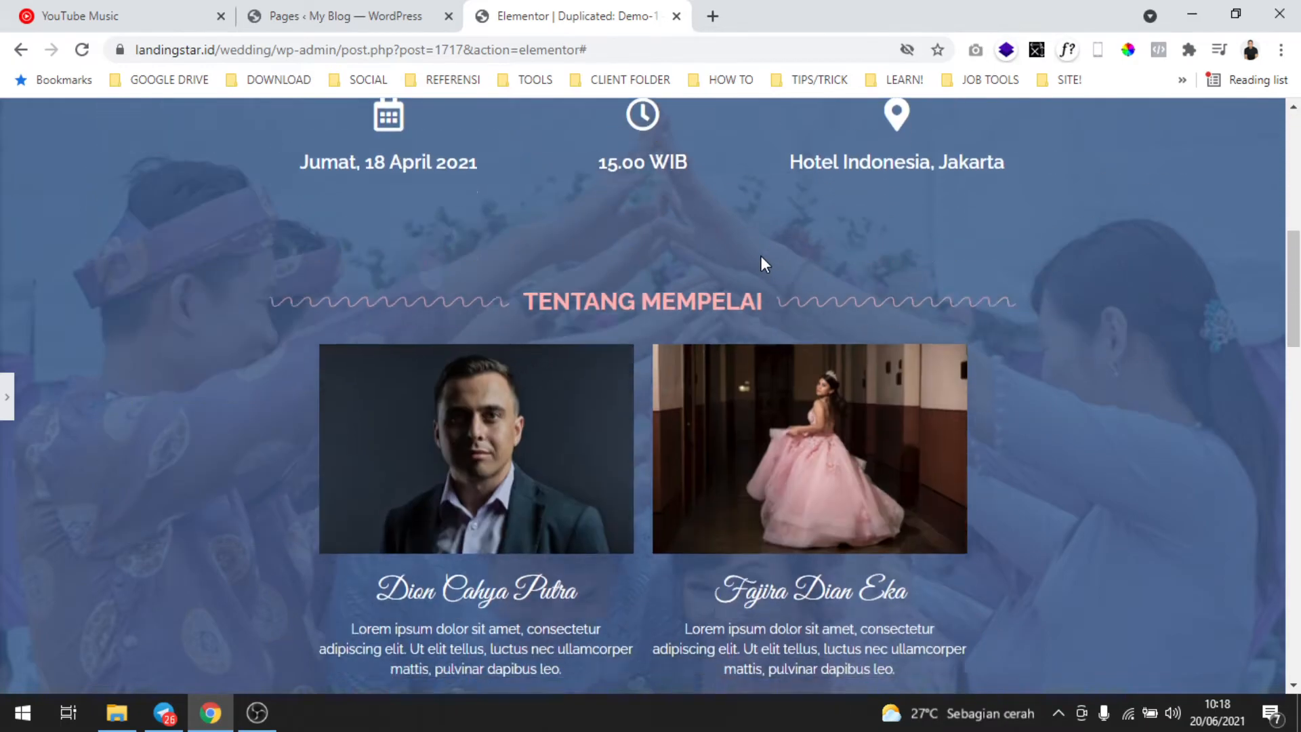
scroll(760, 254, up, 6)
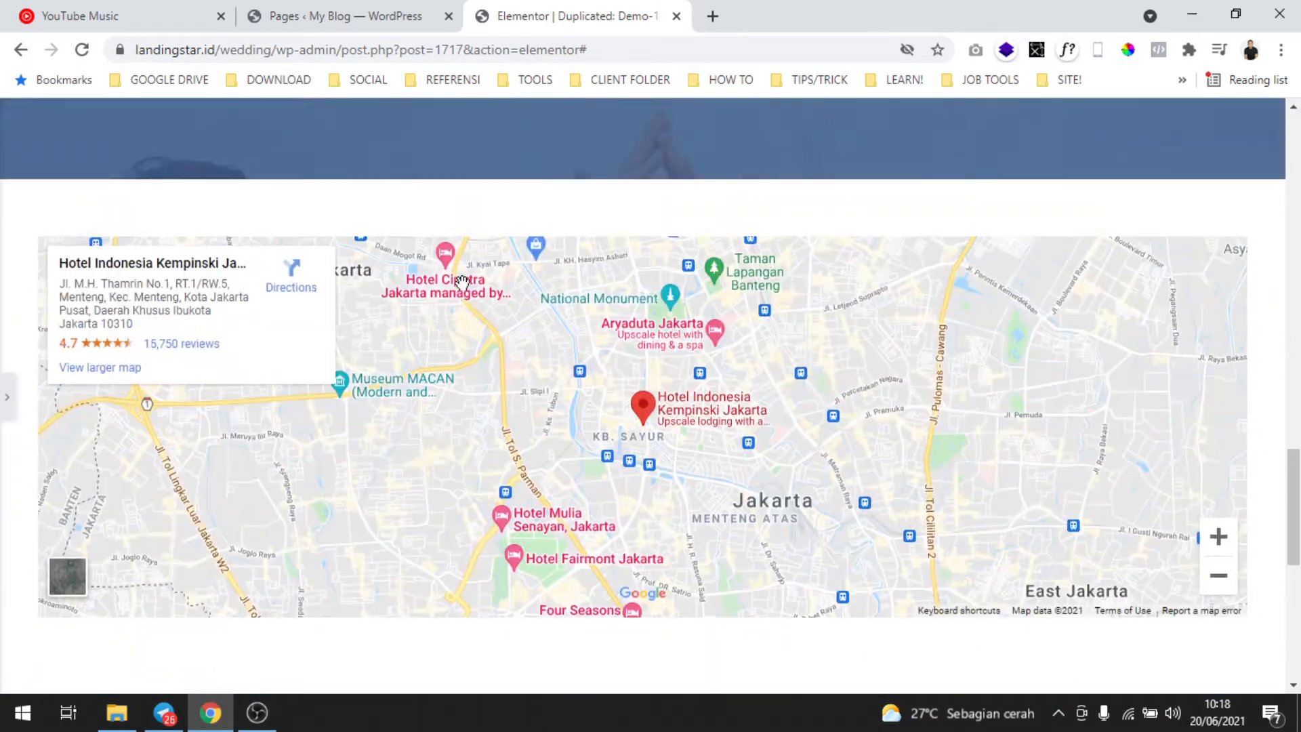
click(6, 396)
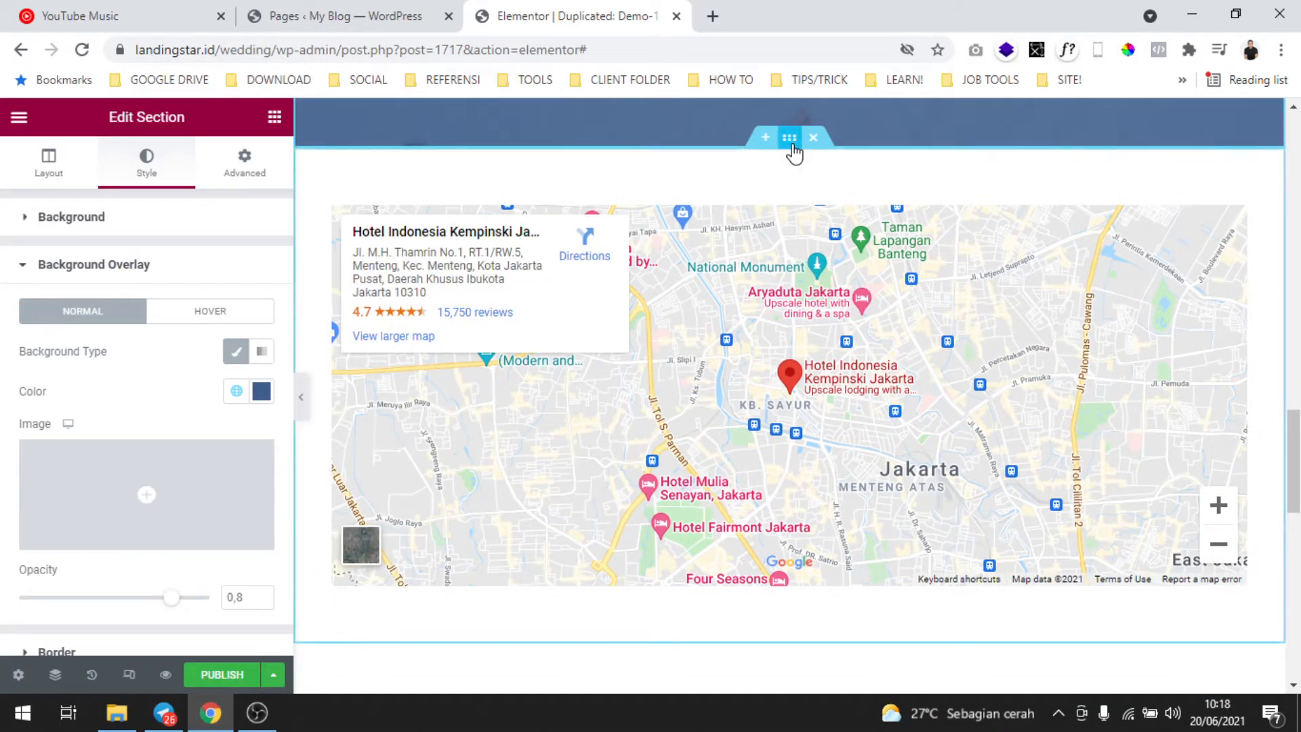
Step: Compare the Gallery section's fixed background with the map section and the WhatsApp confirmation section below it
scroll(898, 276, up, 20)
scroll(897, 276, down, 12)
scroll(898, 277, up, 8)
scroll(897, 277, down, 12)
scroll(898, 277, up, 7)
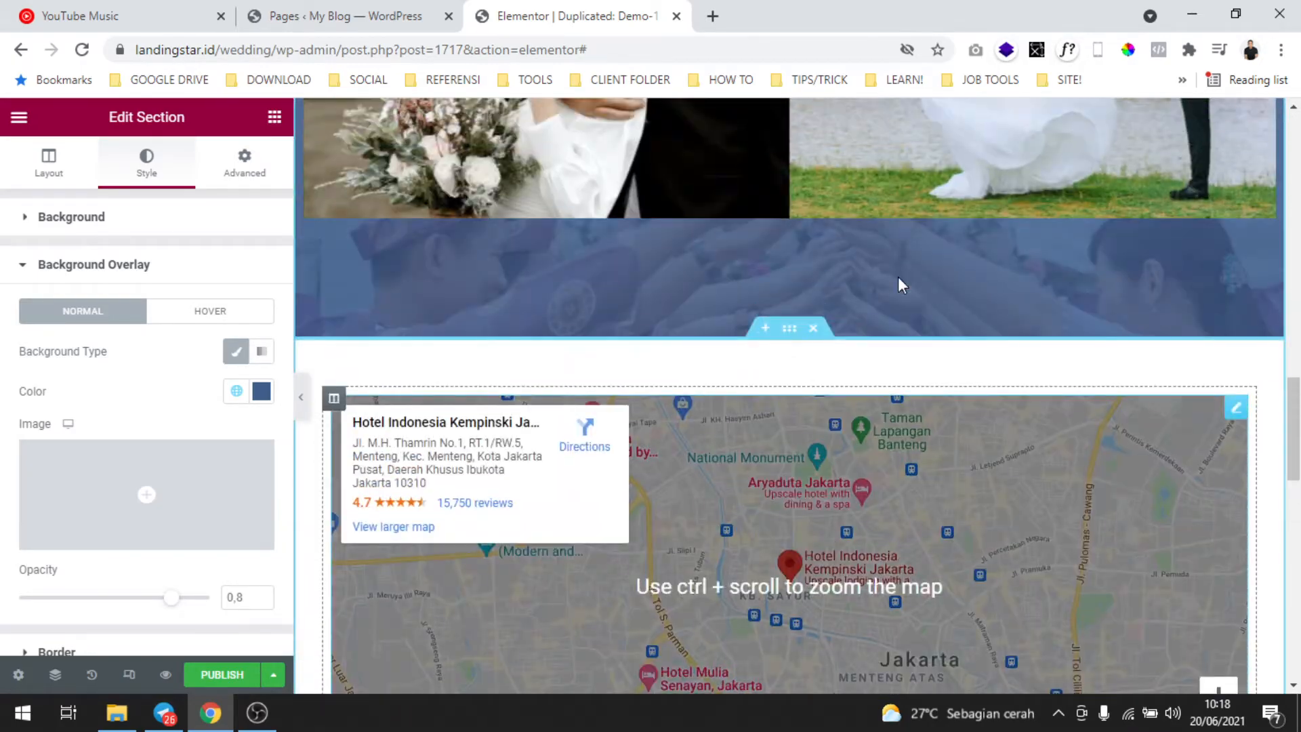
scroll(879, 309, down, 10)
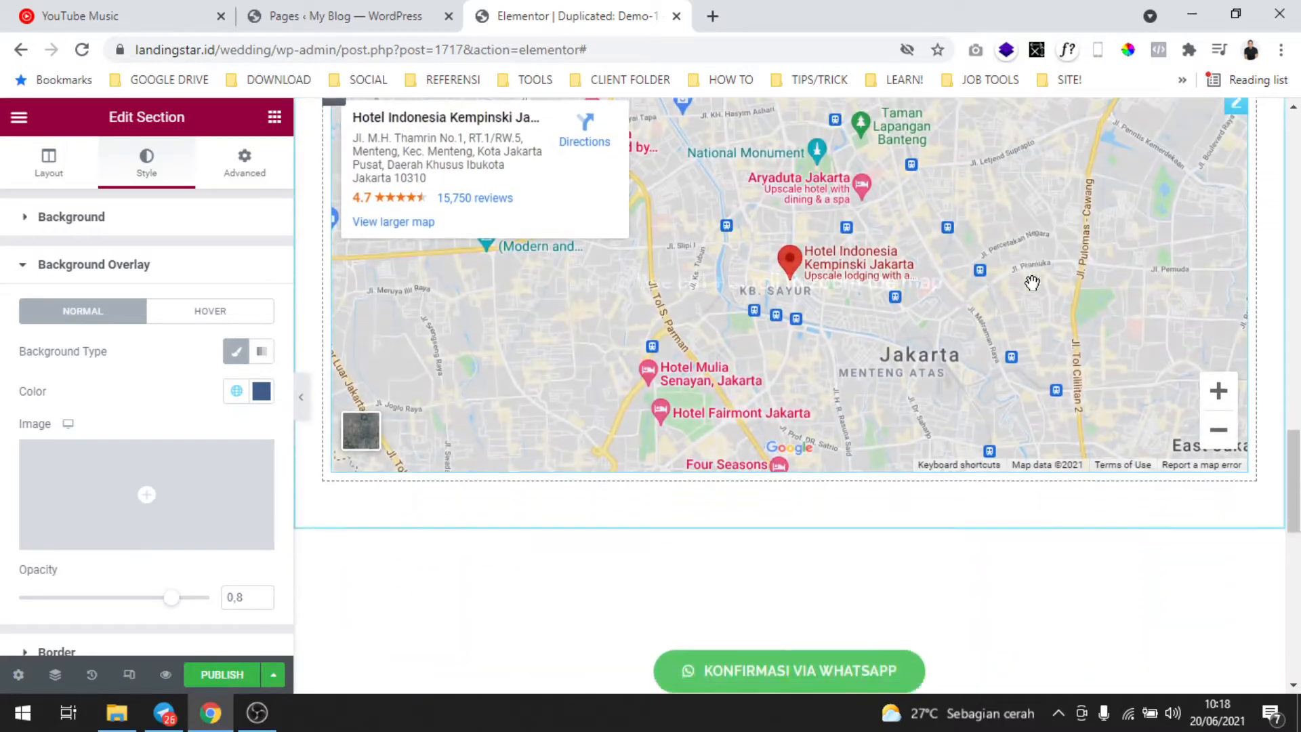
scroll(824, 354, up, 11)
scroll(819, 352, down, 3)
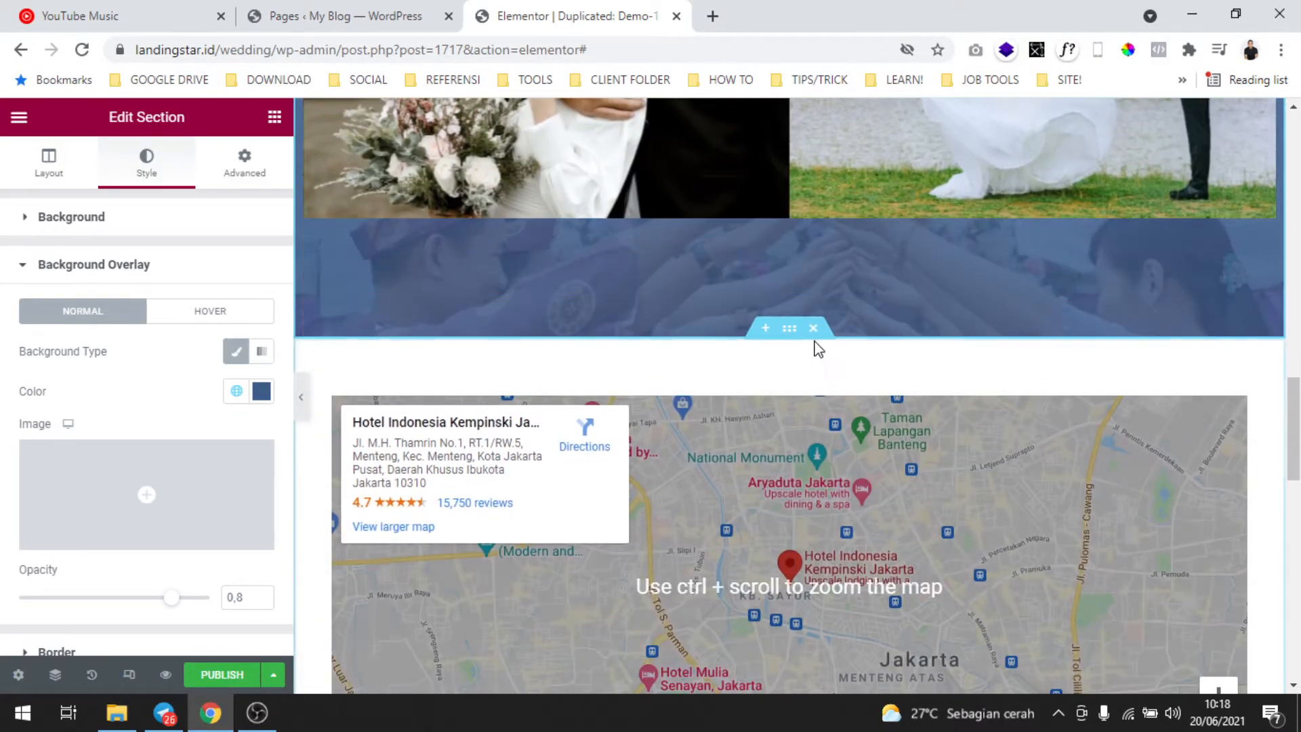
Step: Give the map section a Classic background with the dark blue global color and the fixed flower photo
click(120, 217)
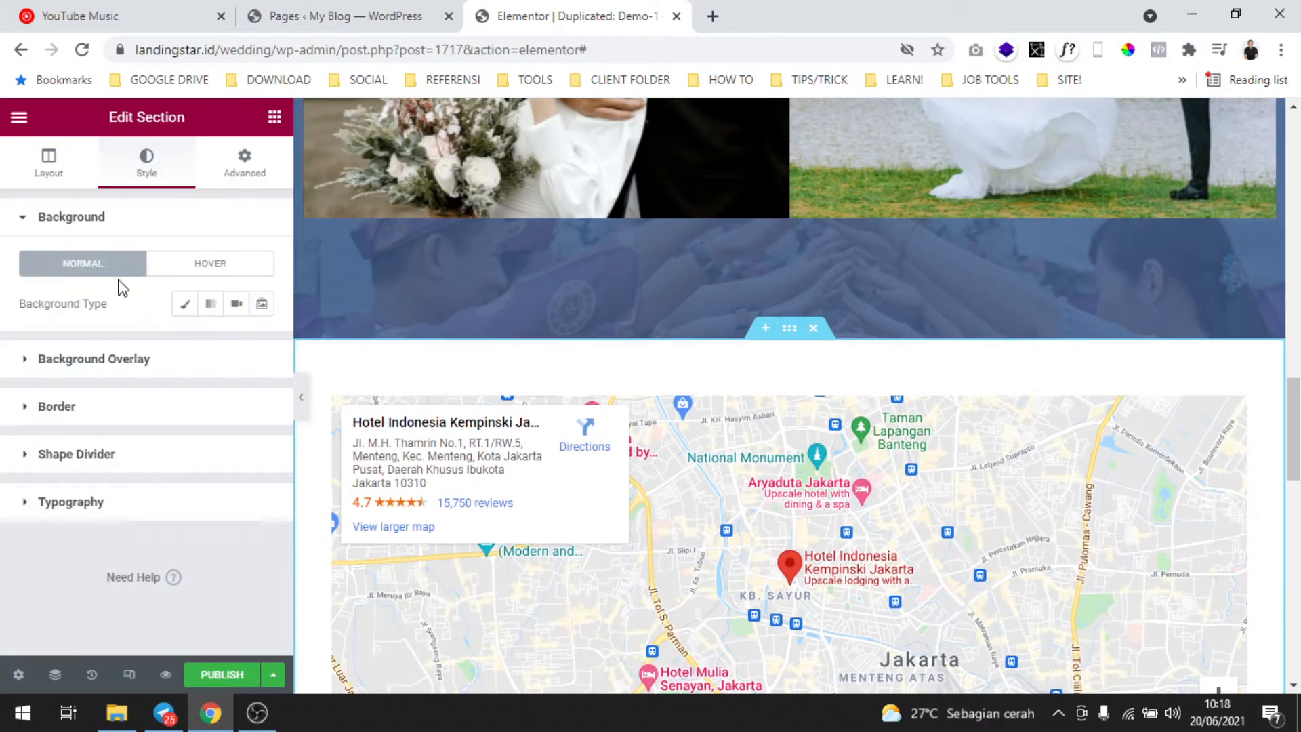
click(189, 305)
click(235, 344)
scroll(166, 474, down, 3)
click(154, 499)
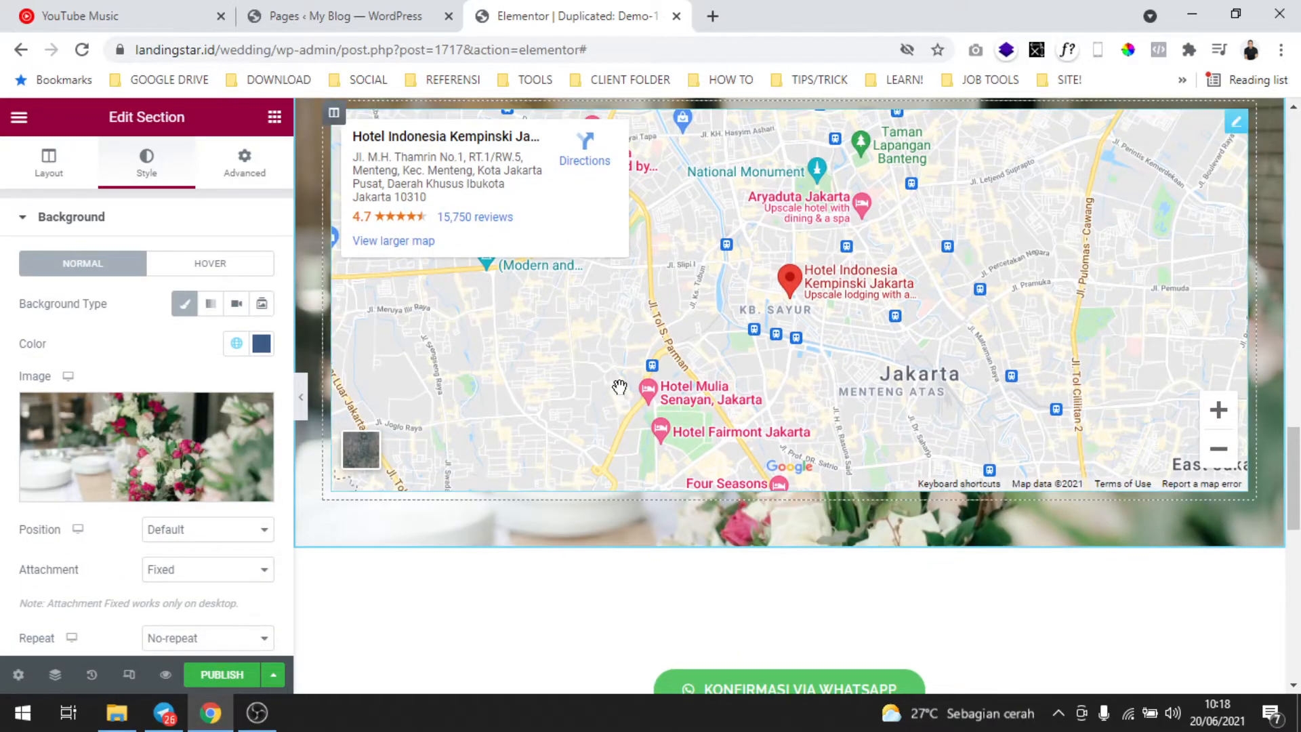
Step: Switch the map section's Classic background off and on again to compare the section without and with its image
scroll(613, 385, up, 4)
click(189, 311)
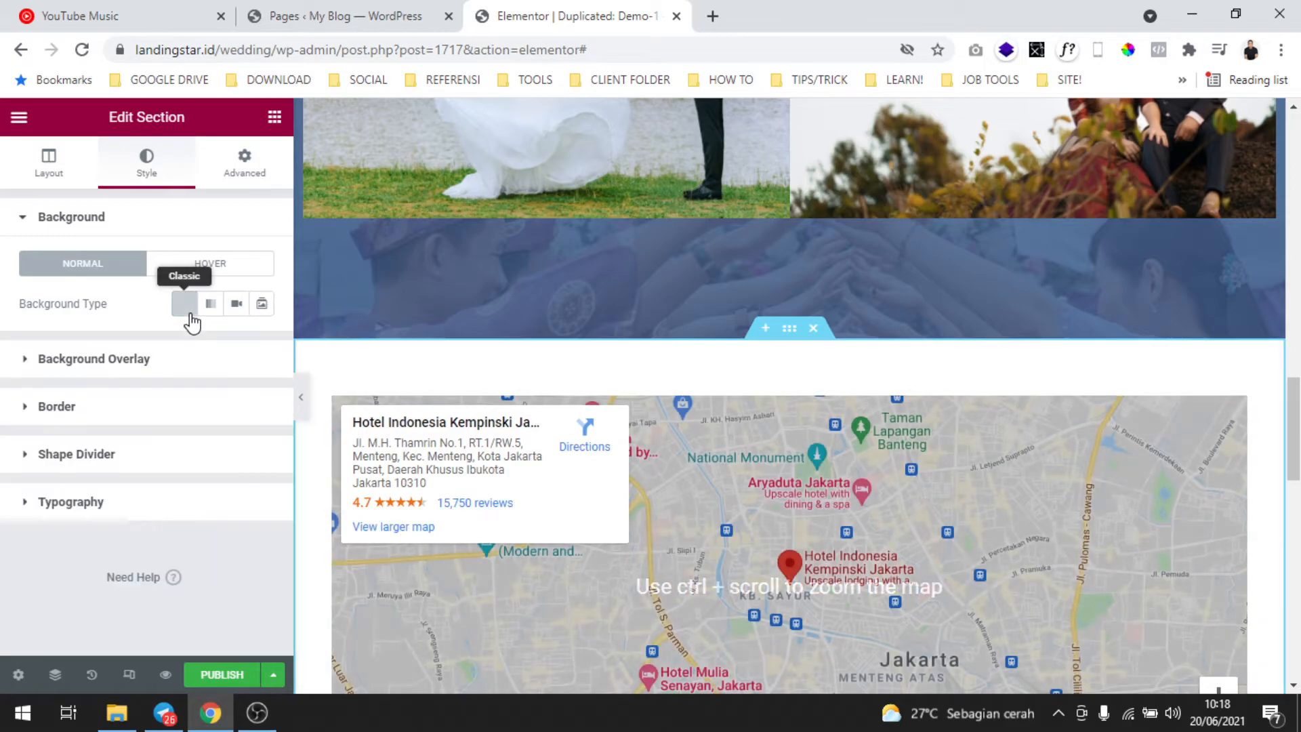
click(189, 311)
scroll(742, 335, down, 2)
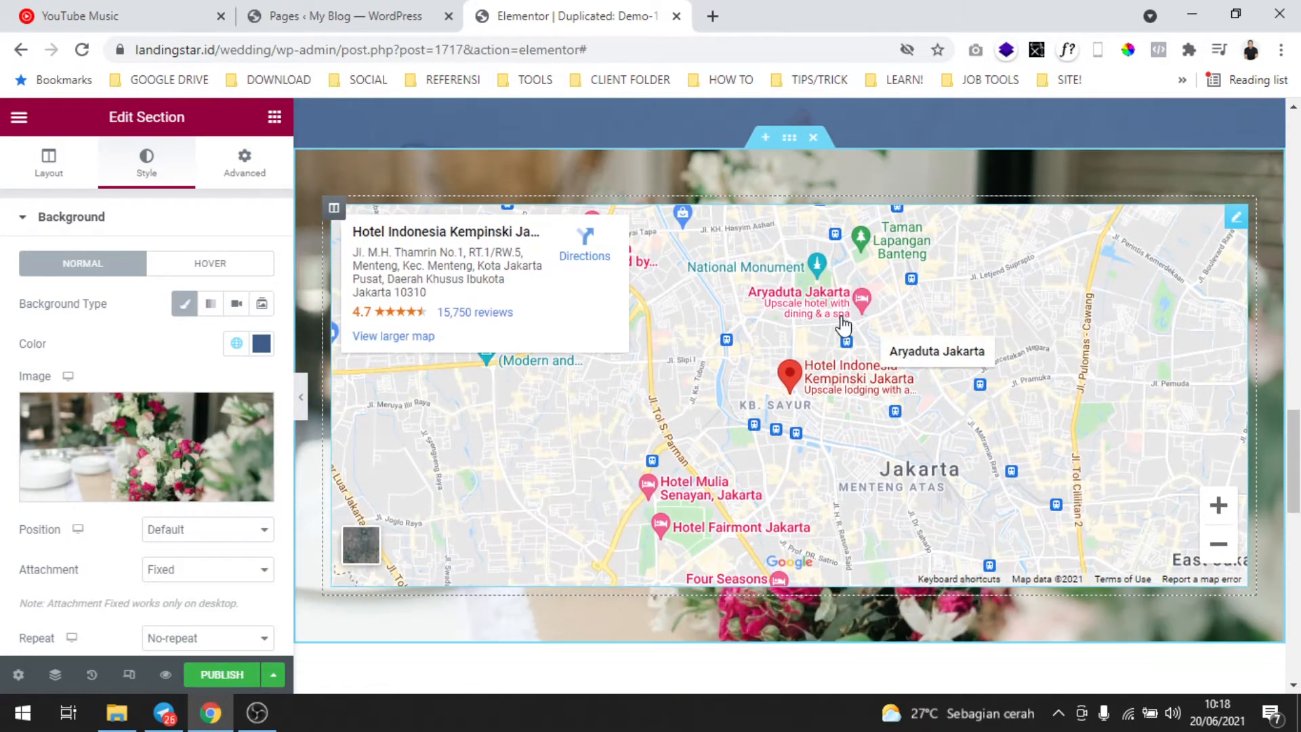
Step: Compare the map section's flower background with the sections above, and review its attachment, repeat and size settings
scroll(823, 379, up, 5)
scroll(804, 438, down, 1)
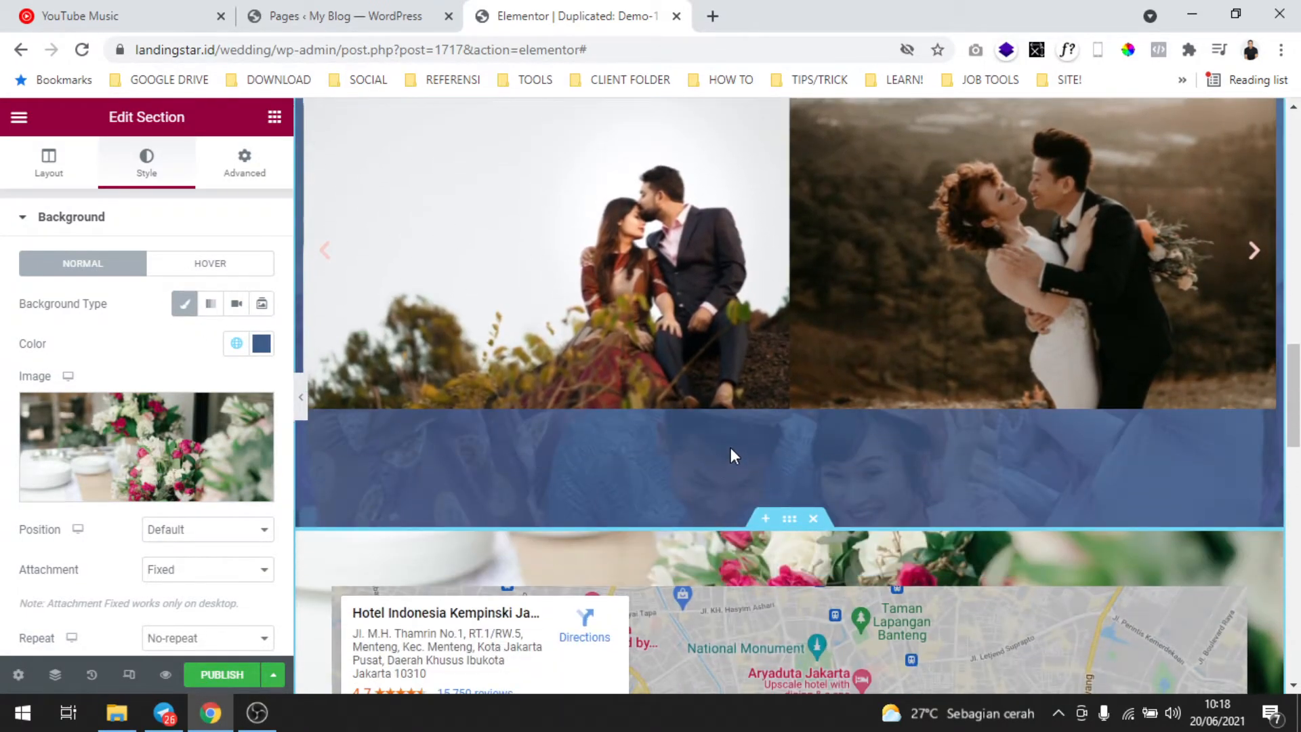
scroll(732, 454, down, 1)
scroll(779, 407, up, 6)
scroll(844, 317, up, 4)
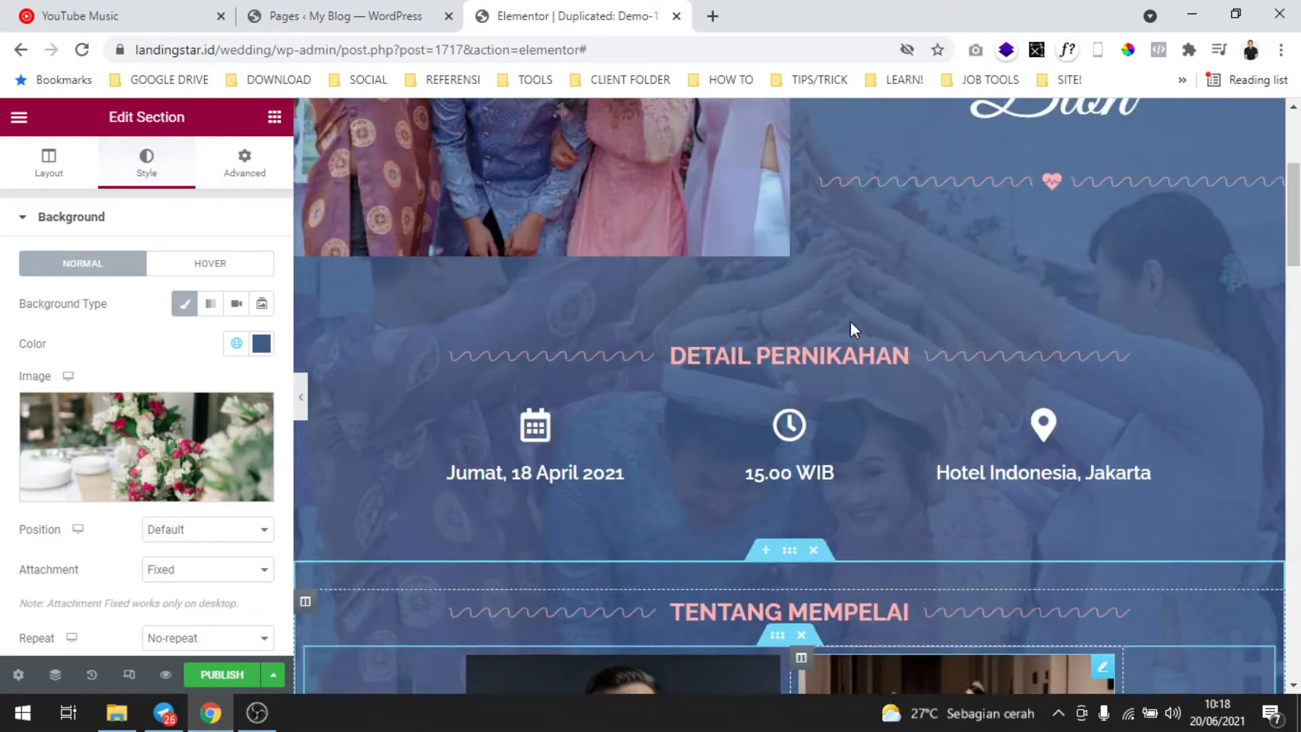
scroll(858, 325, down, 12)
scroll(810, 378, up, 4)
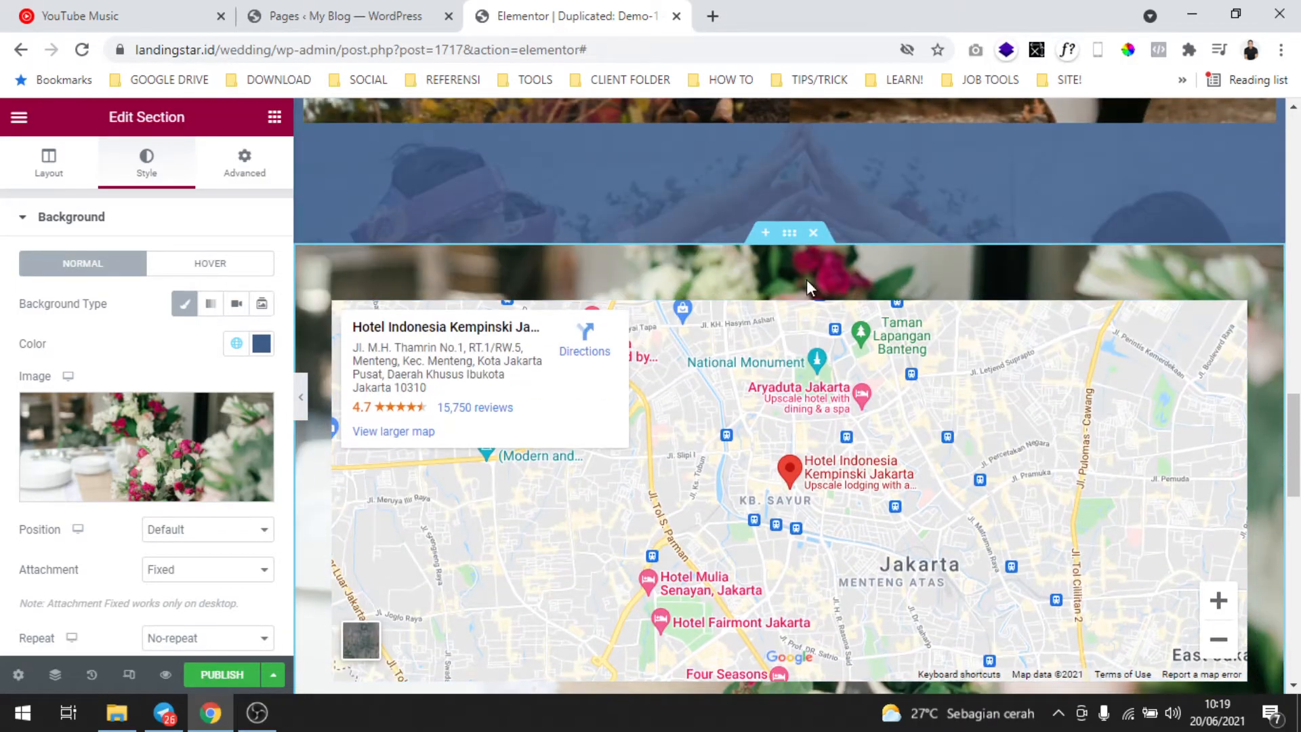
scroll(203, 407, down, 5)
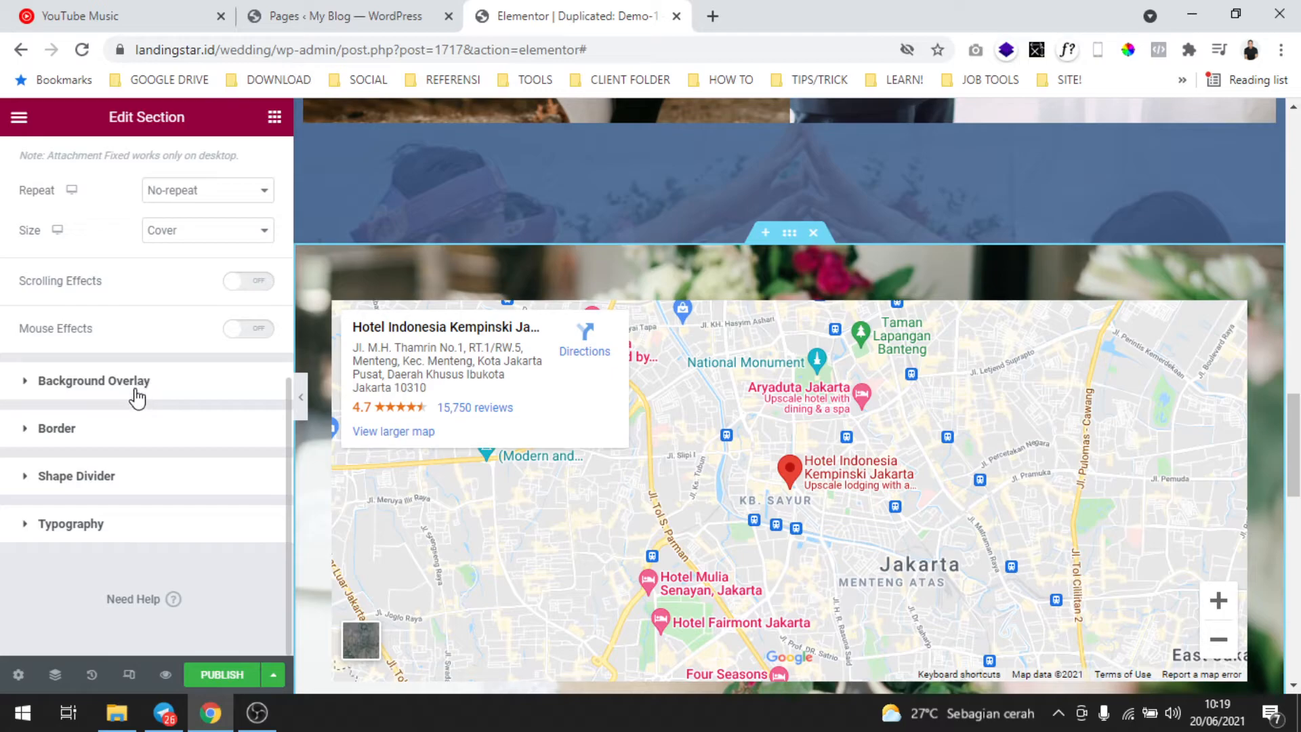
scroll(164, 382, up, 6)
scroll(189, 433, down, 3)
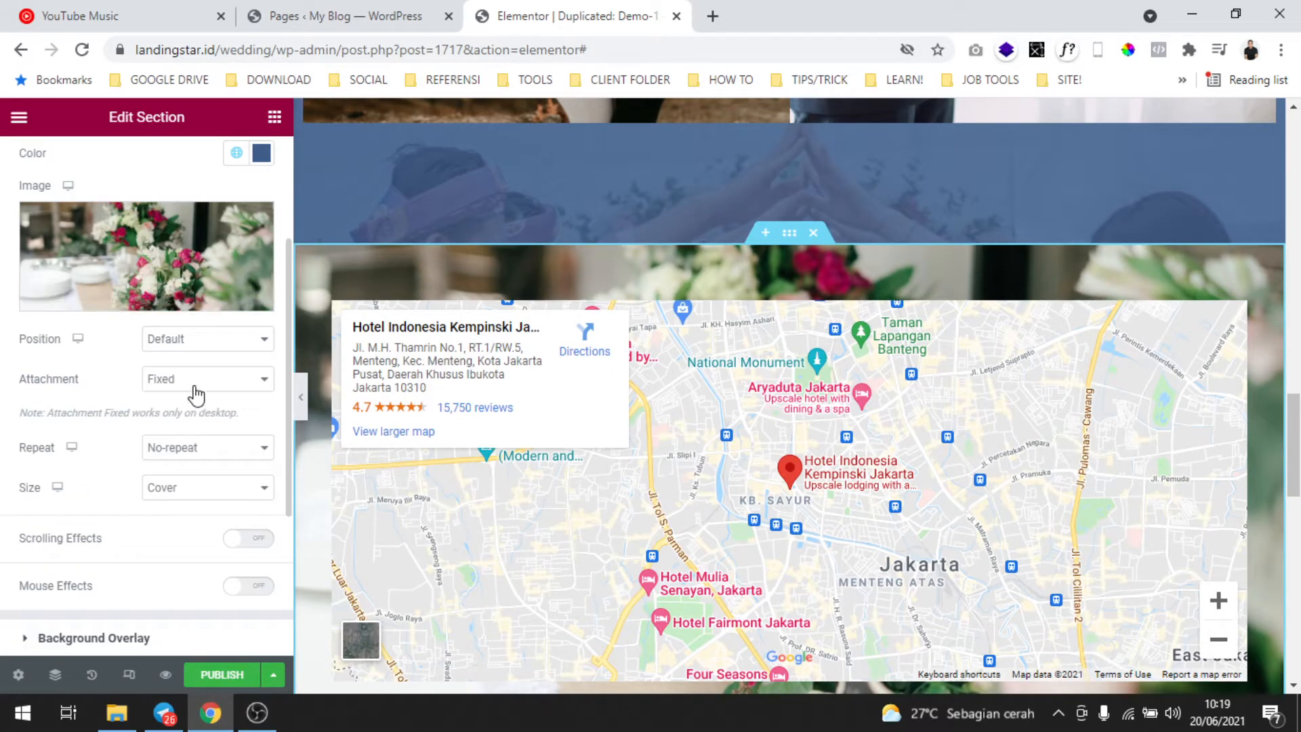
Step: Add a Classic background overlay to the map section in the dark blue global color at 0.8 opacity
scroll(196, 393, down, 3)
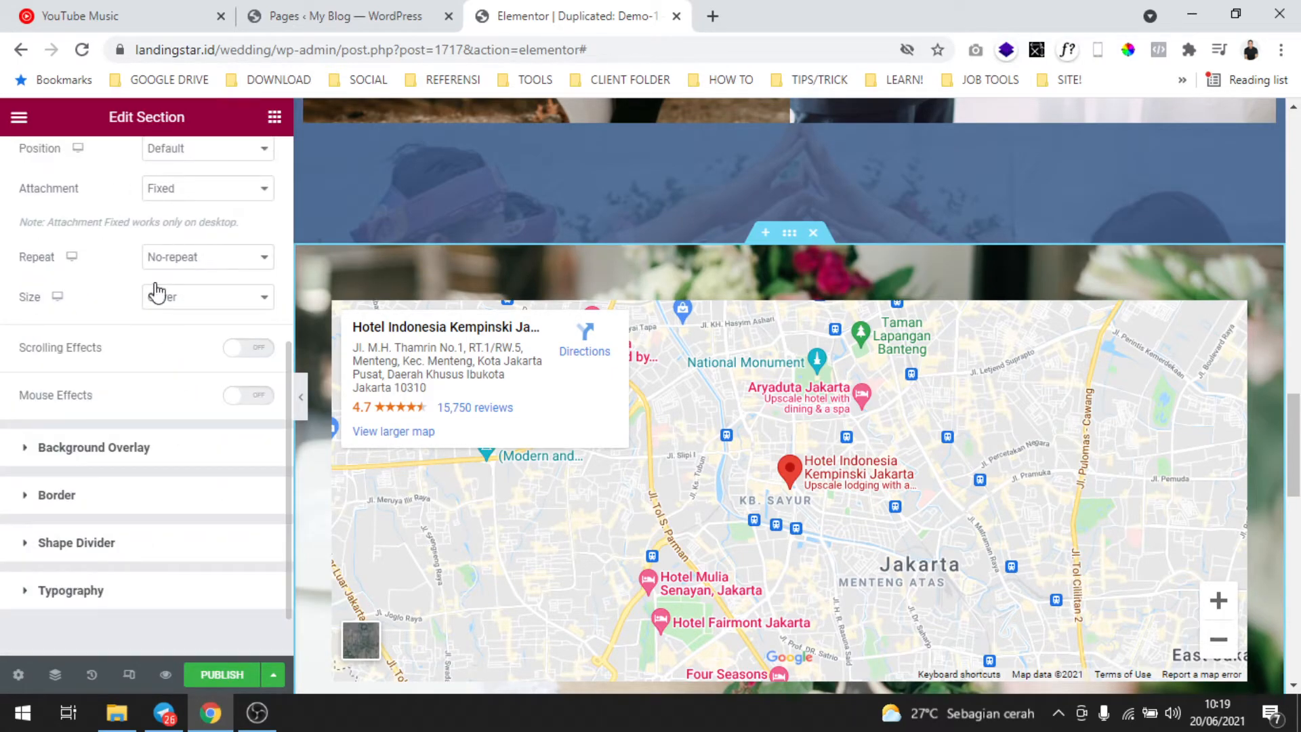
click(136, 446)
click(235, 351)
scroll(197, 488, down, 4)
scroll(197, 488, up, 4)
click(236, 391)
scroll(197, 493, down, 3)
click(152, 559)
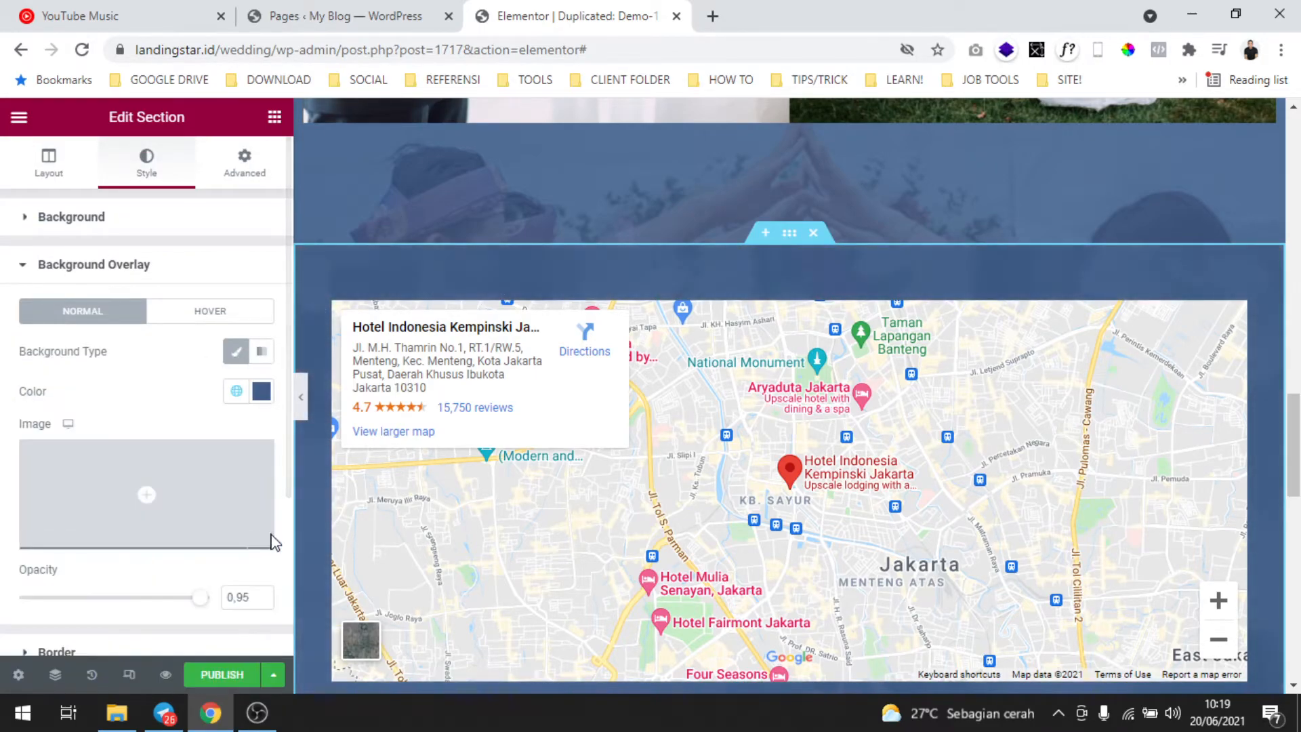
drag(231, 603, 347, 564)
text(0,8)
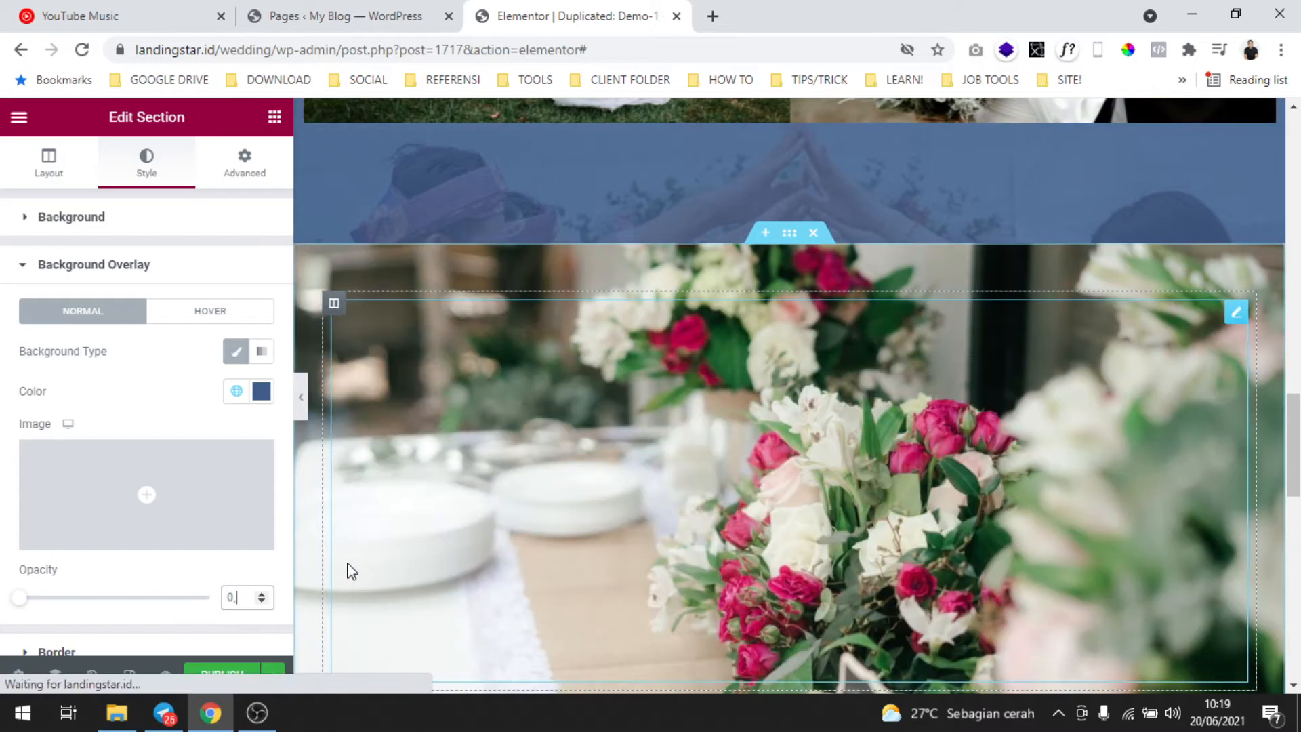
Step: Examine how the map section's overlaid flower background meets the Gallery section above and the WhatsApp section below
scroll(901, 400, down, 3)
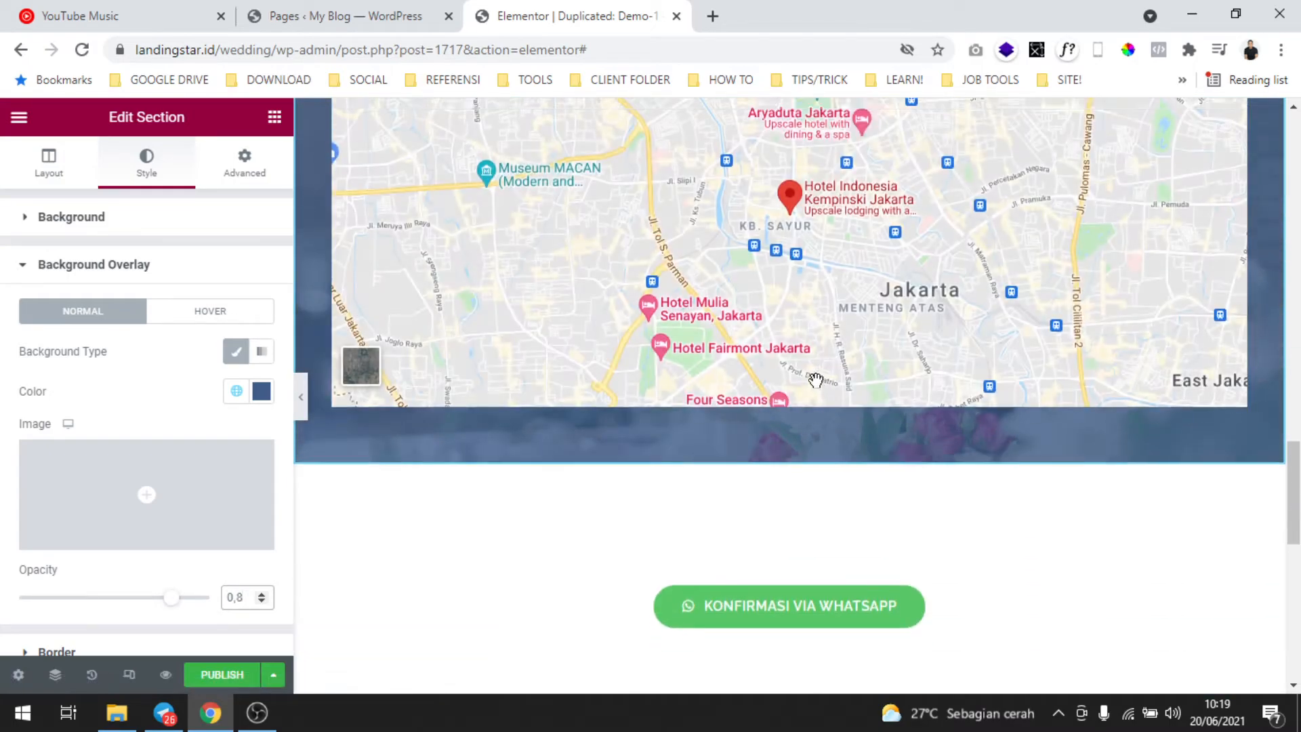
scroll(806, 373, up, 3)
scroll(771, 350, up, 4)
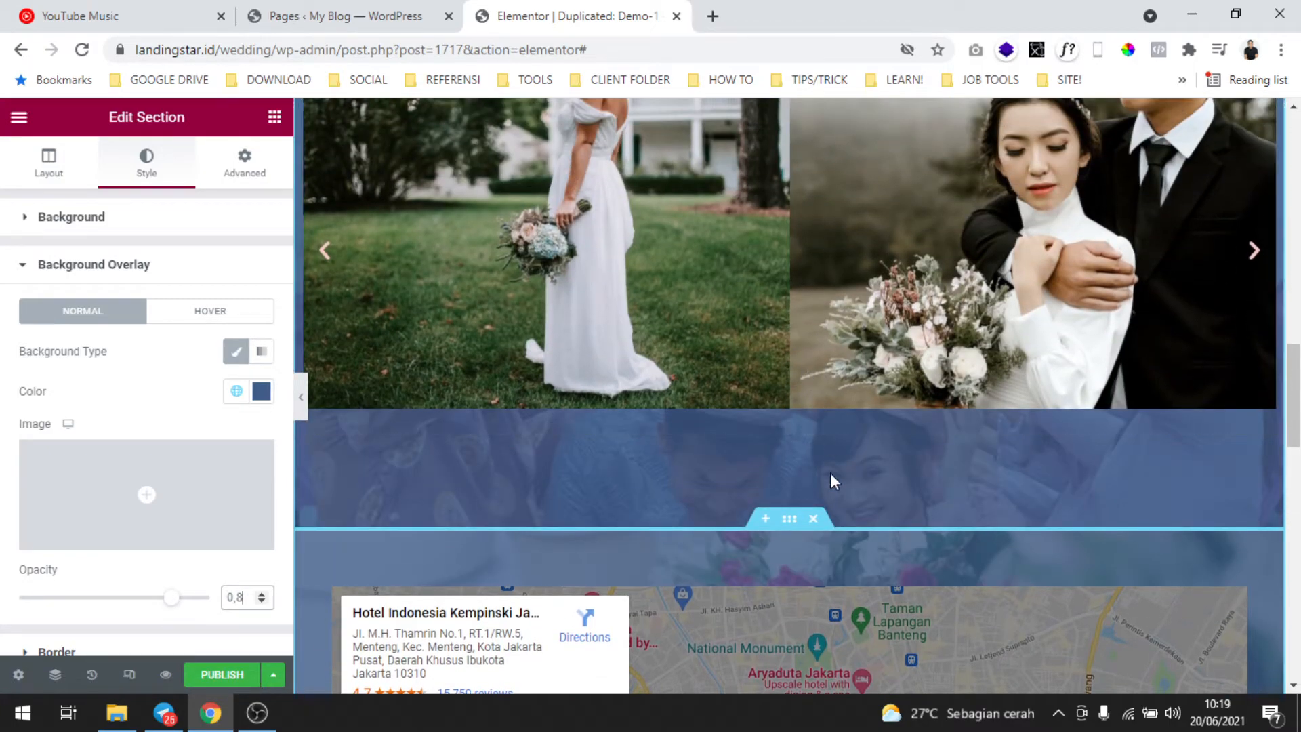
scroll(831, 455, up, 2)
scroll(807, 389, up, 3)
scroll(811, 392, down, 7)
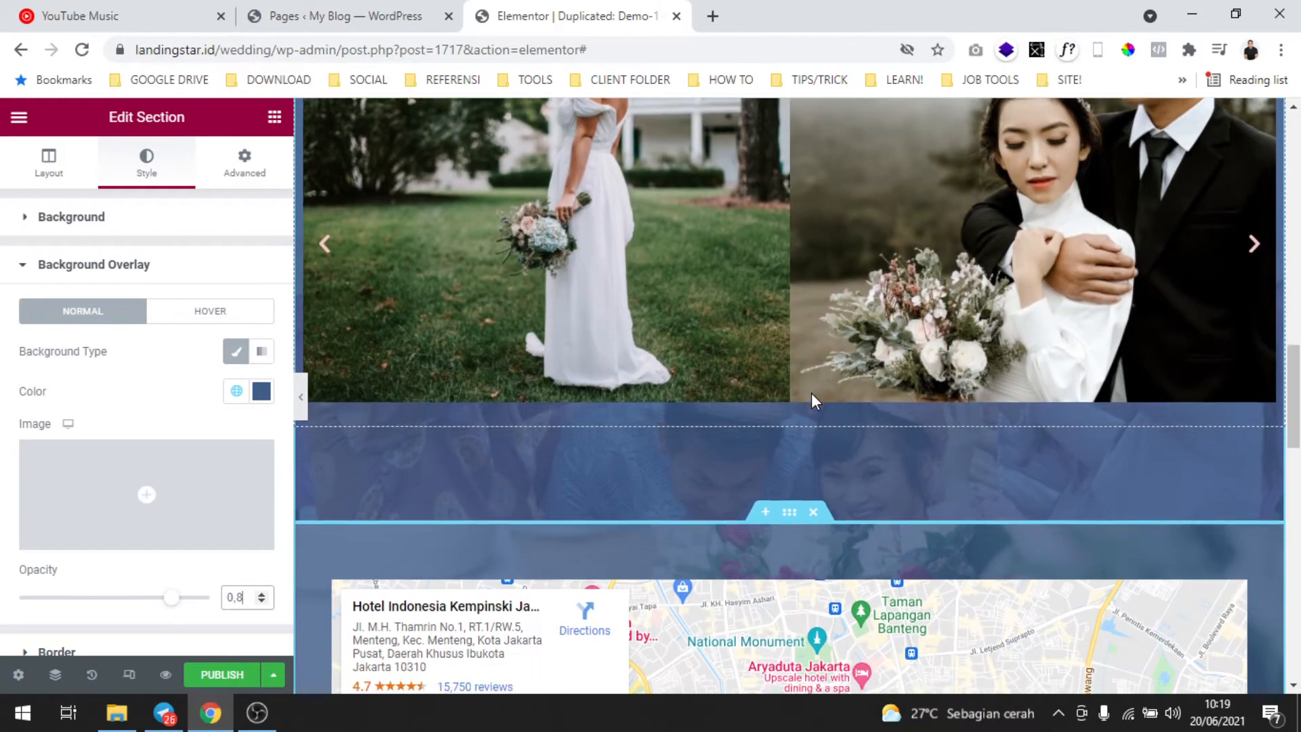
Step: Give the WhatsApp confirmation section below the map a Classic background with the fixed flower image
scroll(813, 400, down, 5)
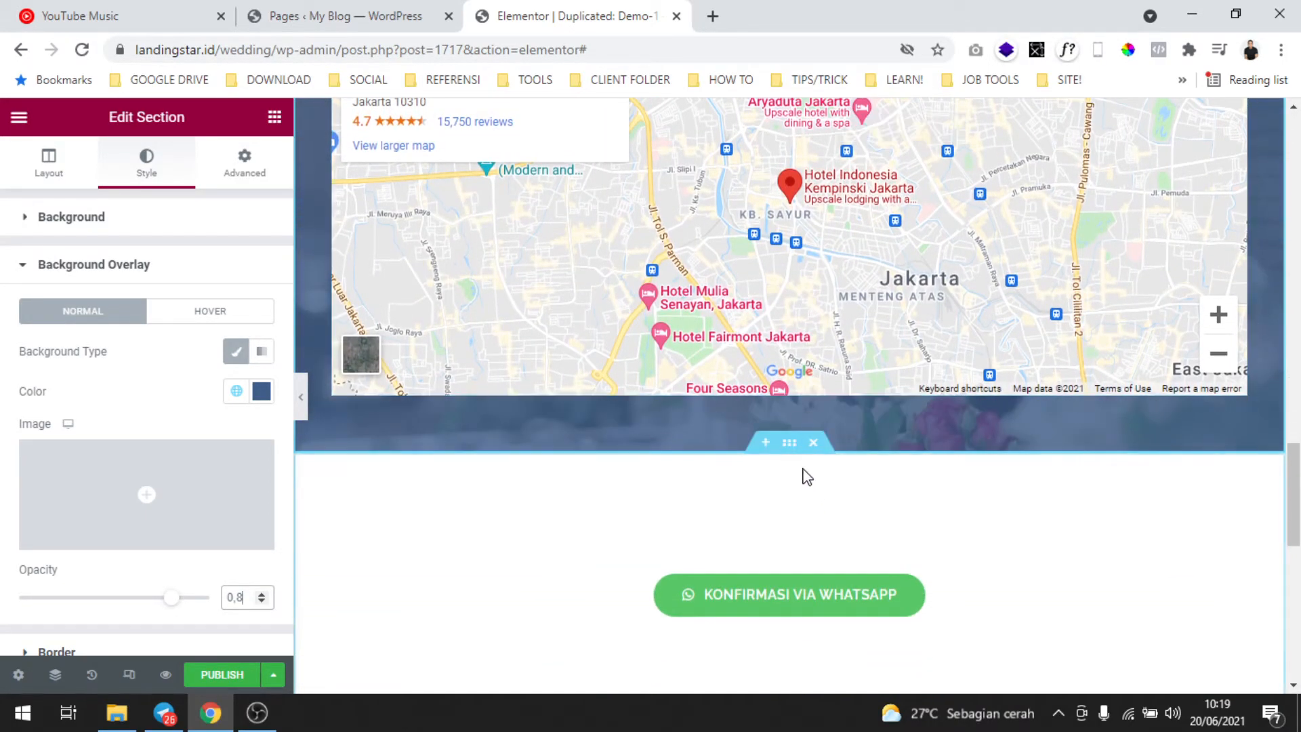
click(96, 234)
click(184, 305)
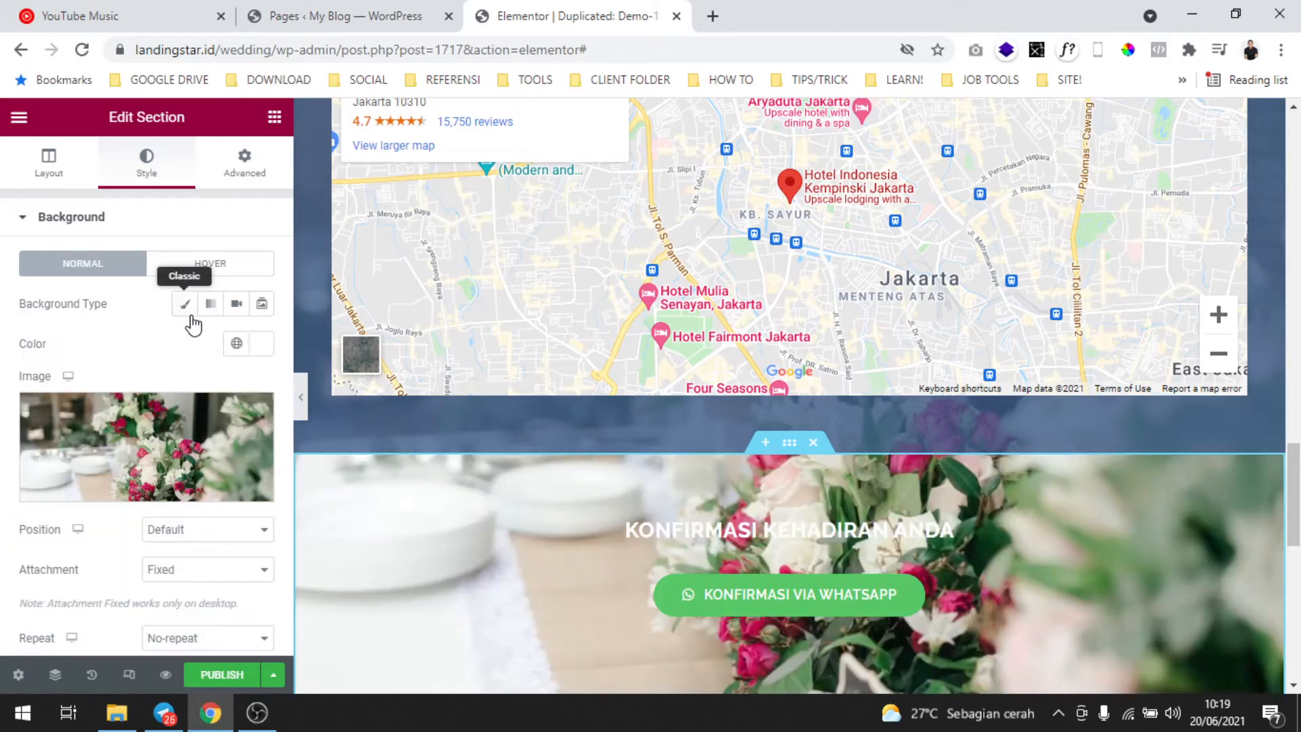
Step: Add a Classic background overlay to the WhatsApp confirmation section in global color #3E5D89 at 0.8 opacity
scroll(214, 342, down, 5)
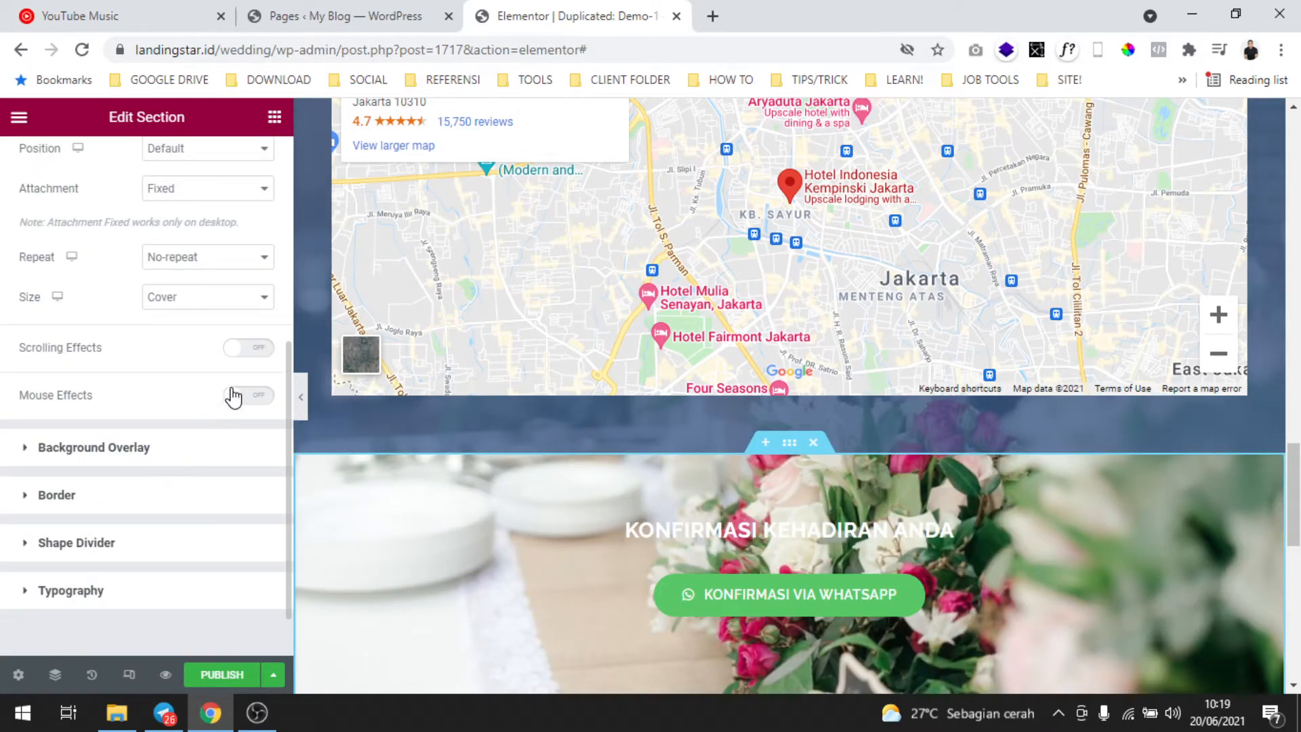
click(258, 447)
click(236, 351)
click(236, 391)
scroll(136, 613, down, 5)
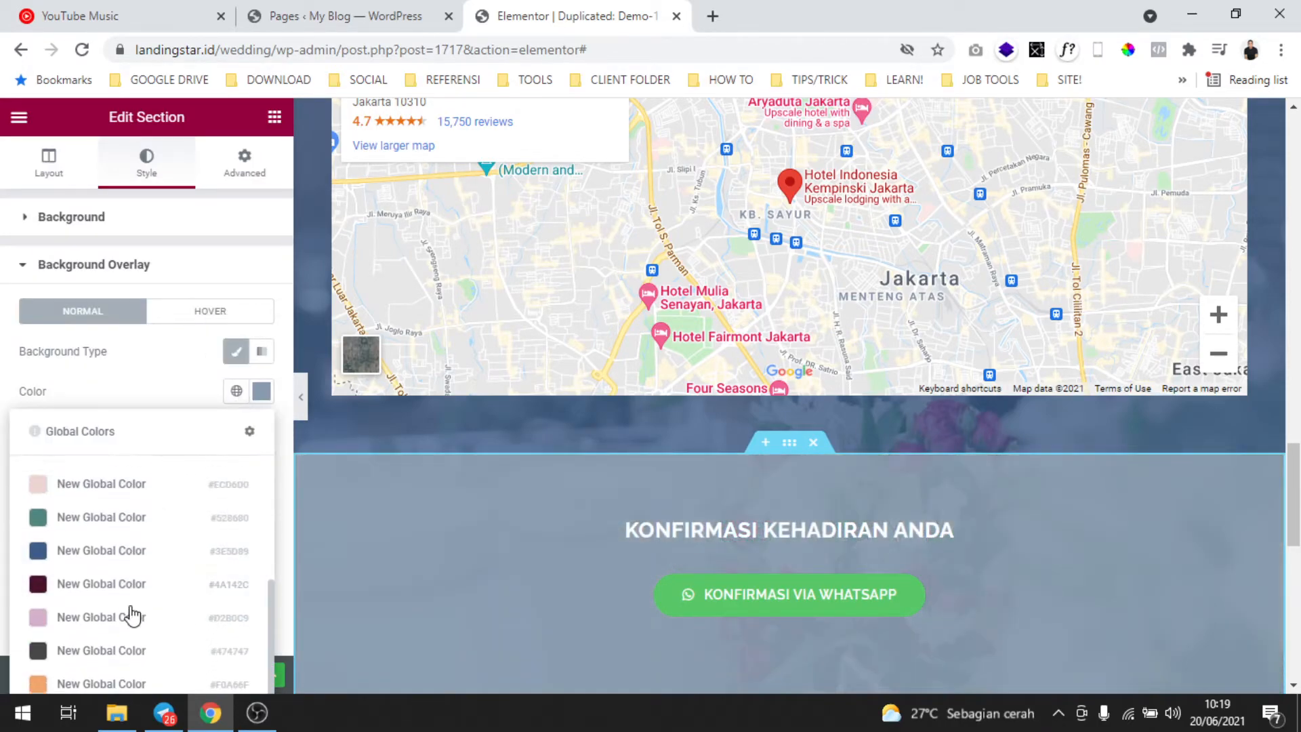
click(107, 551)
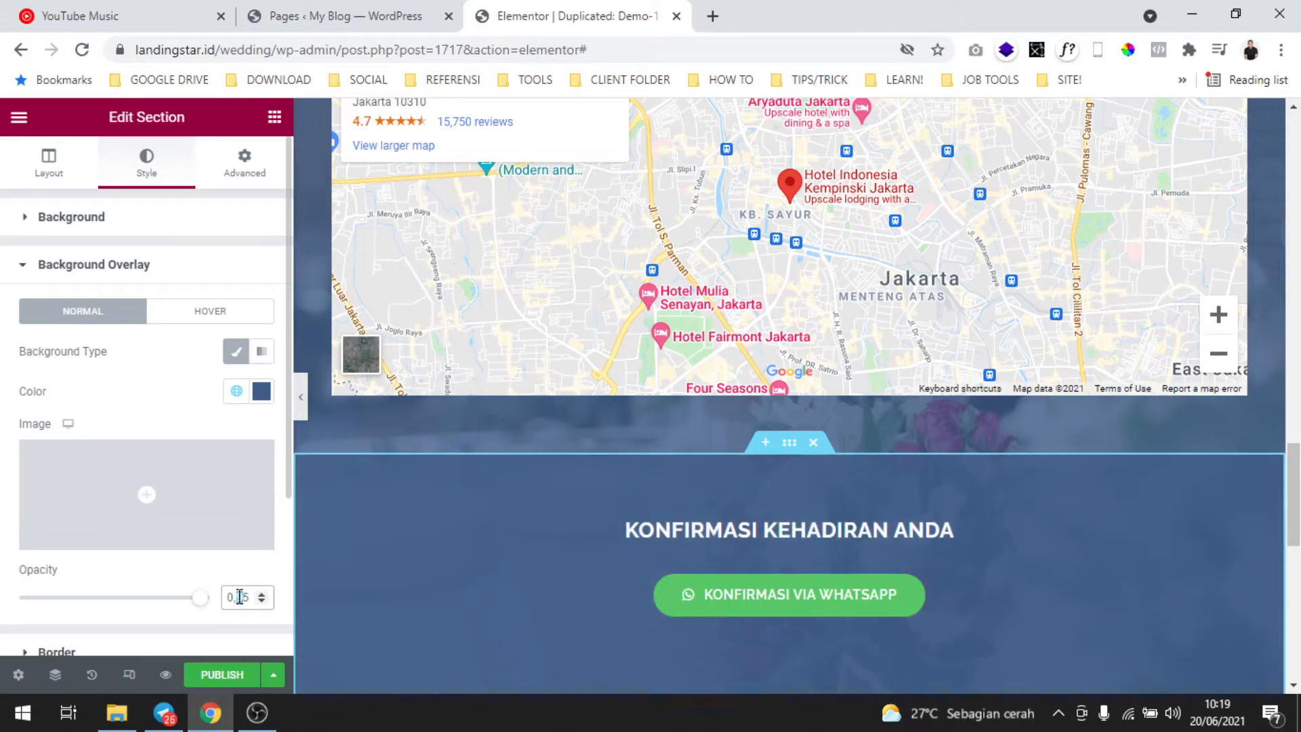
key(Delete)
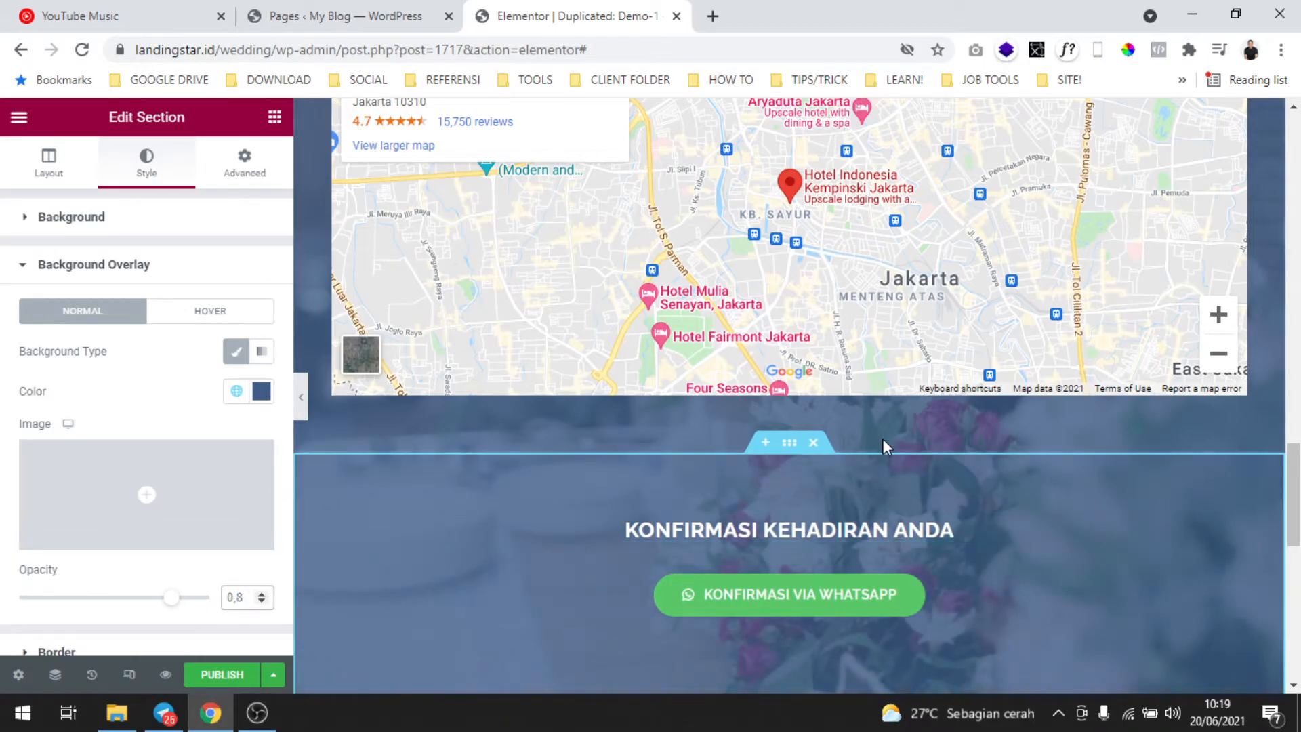
scroll(996, 390, down, 3)
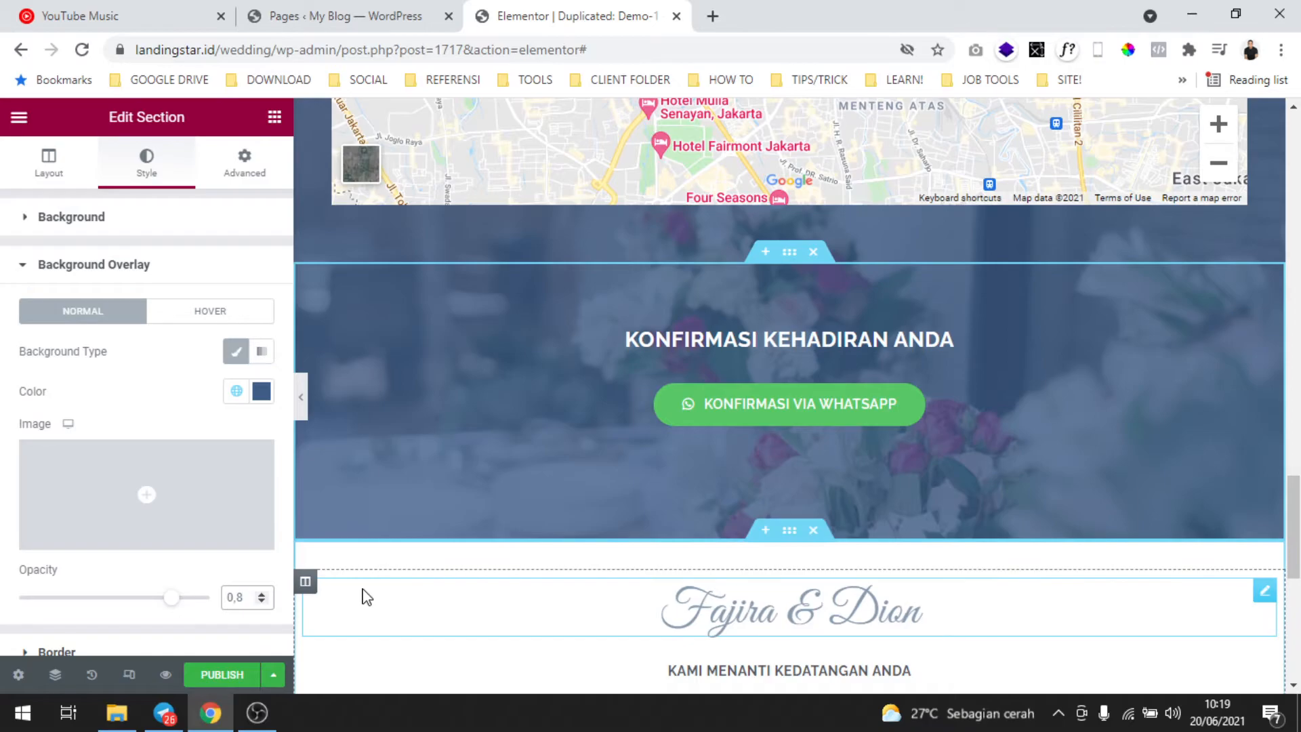
Step: Try an overlay opacity of 0.9 on the WhatsApp confirmation section and set it back to 0.8
key(BackSpace)
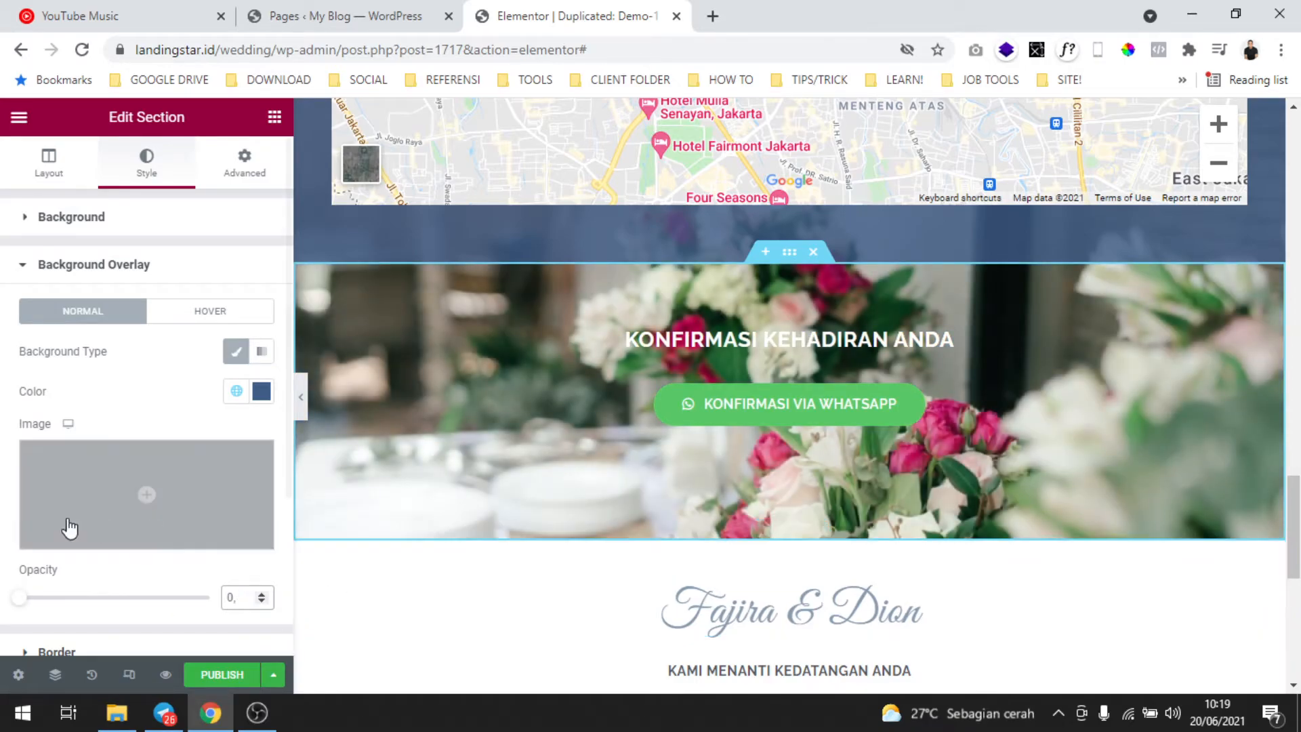
text(9)
scroll(831, 386, up, 5)
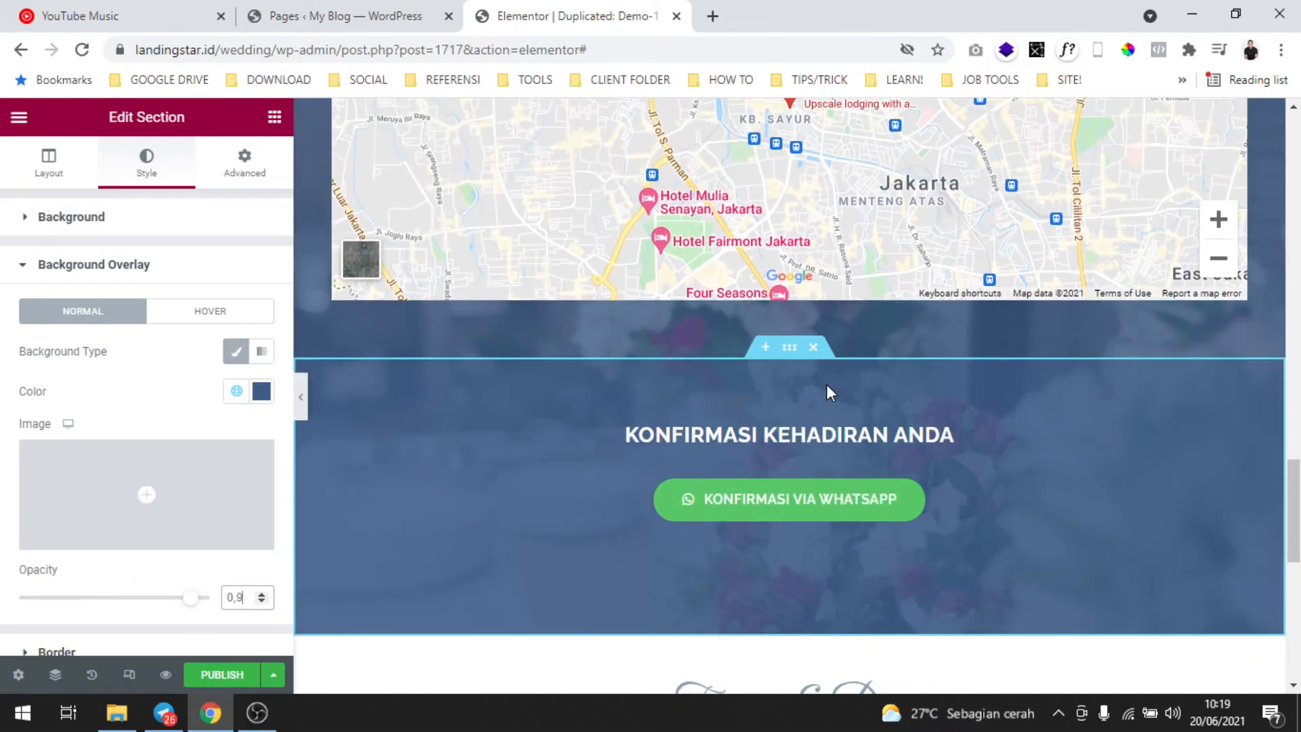
scroll(822, 387, down, 4)
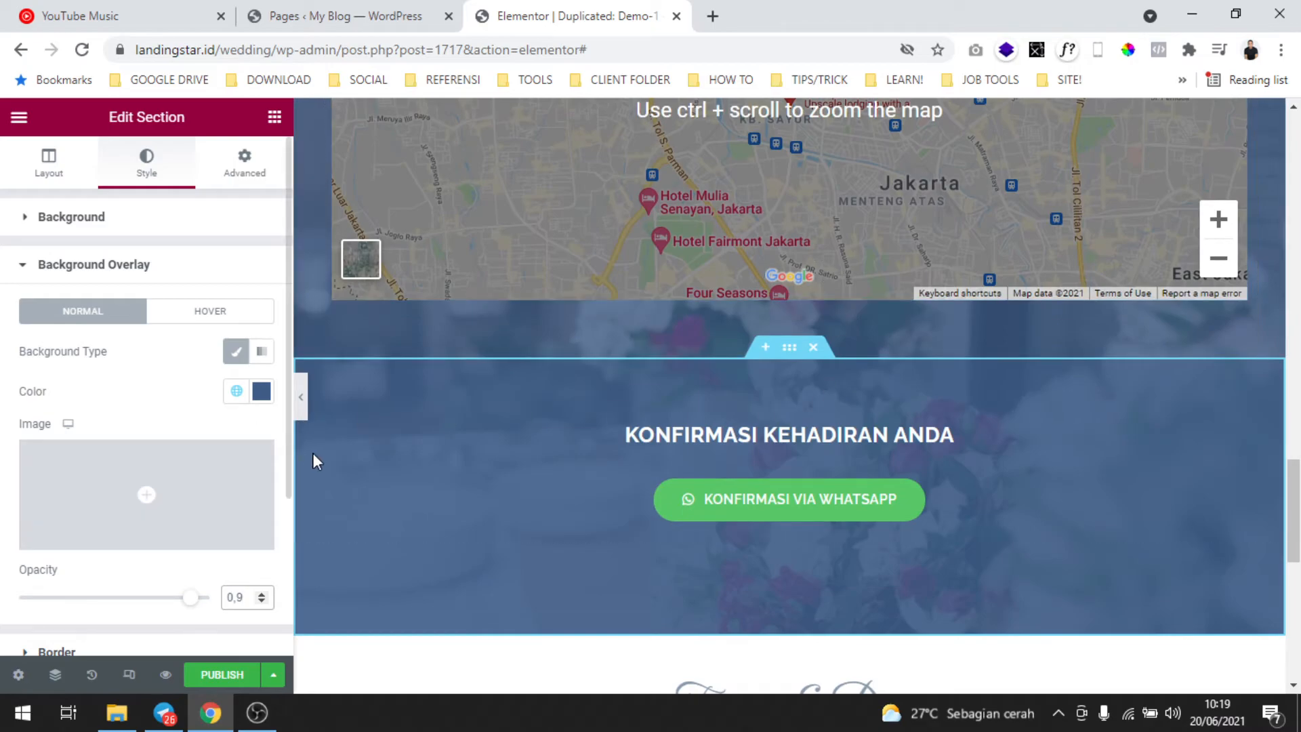
key(BackSpace)
text(8)
Step: Hide the editing panel and examine the fixed backgrounds and overlays across the full-width page preview
scroll(859, 384, down, 3)
click(301, 397)
scroll(763, 379, up, 8)
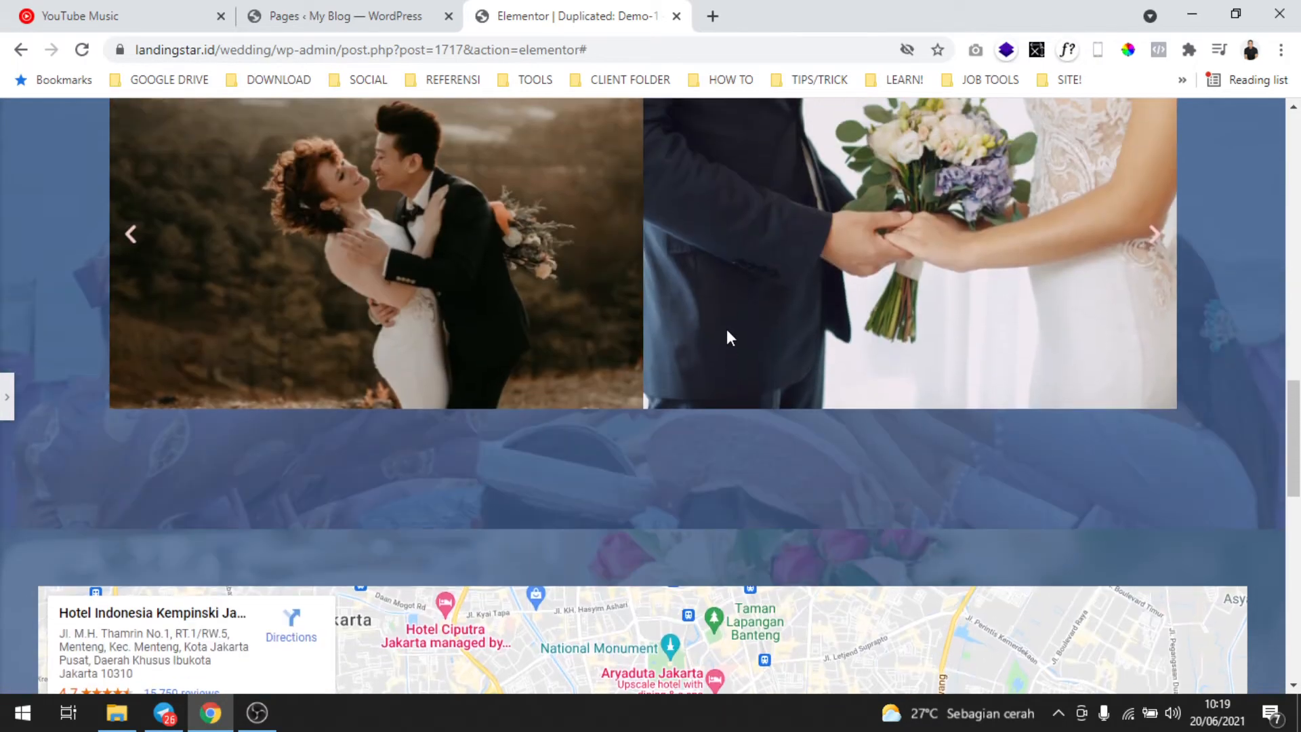
scroll(728, 360, up, 8)
scroll(699, 325, down, 10)
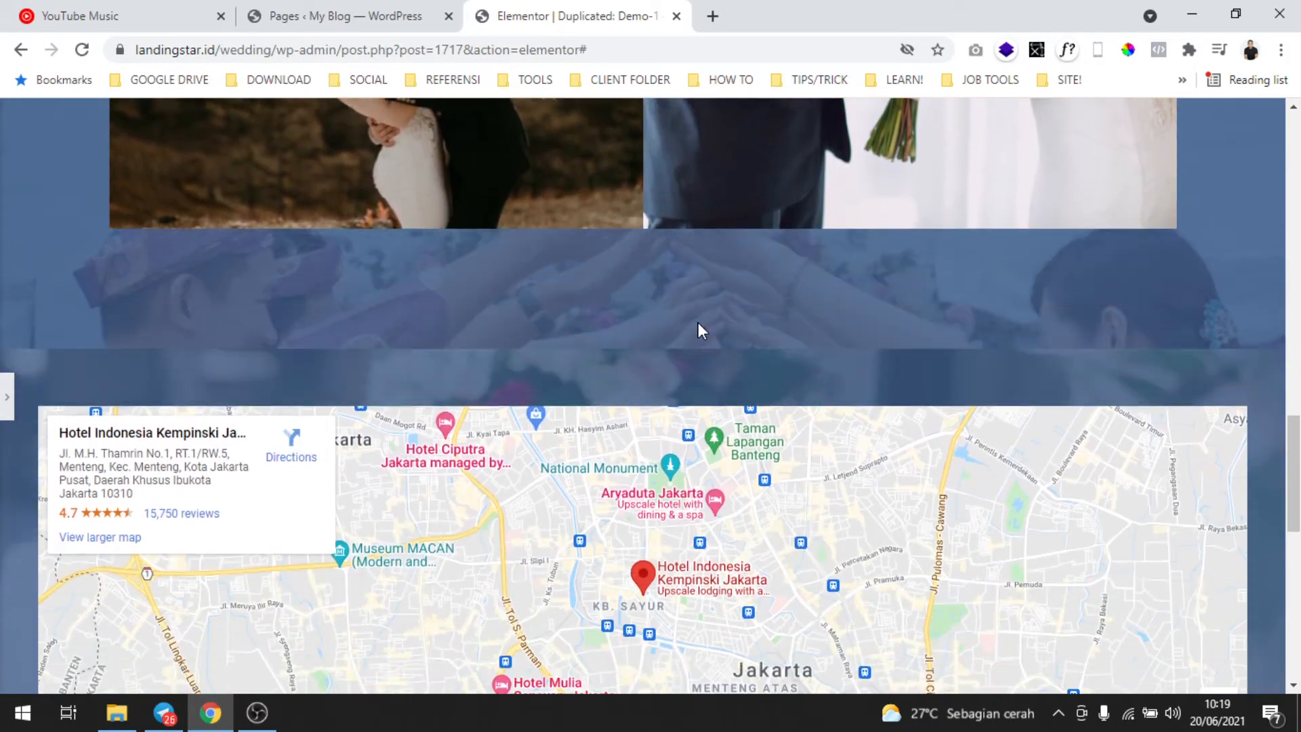
scroll(698, 322, down, 10)
scroll(656, 398, up, 10)
scroll(668, 366, up, 15)
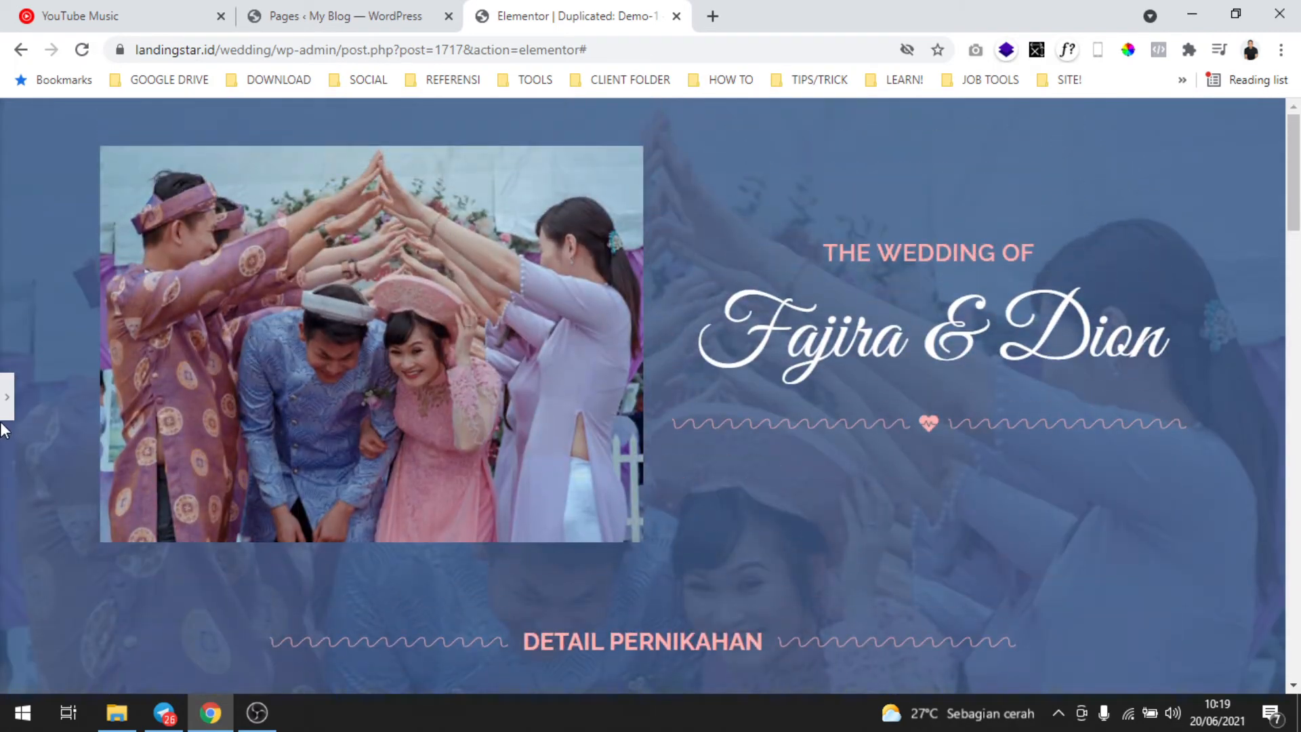
Step: Show the editing panel again, publish the wedding page and open its live version
click(5, 407)
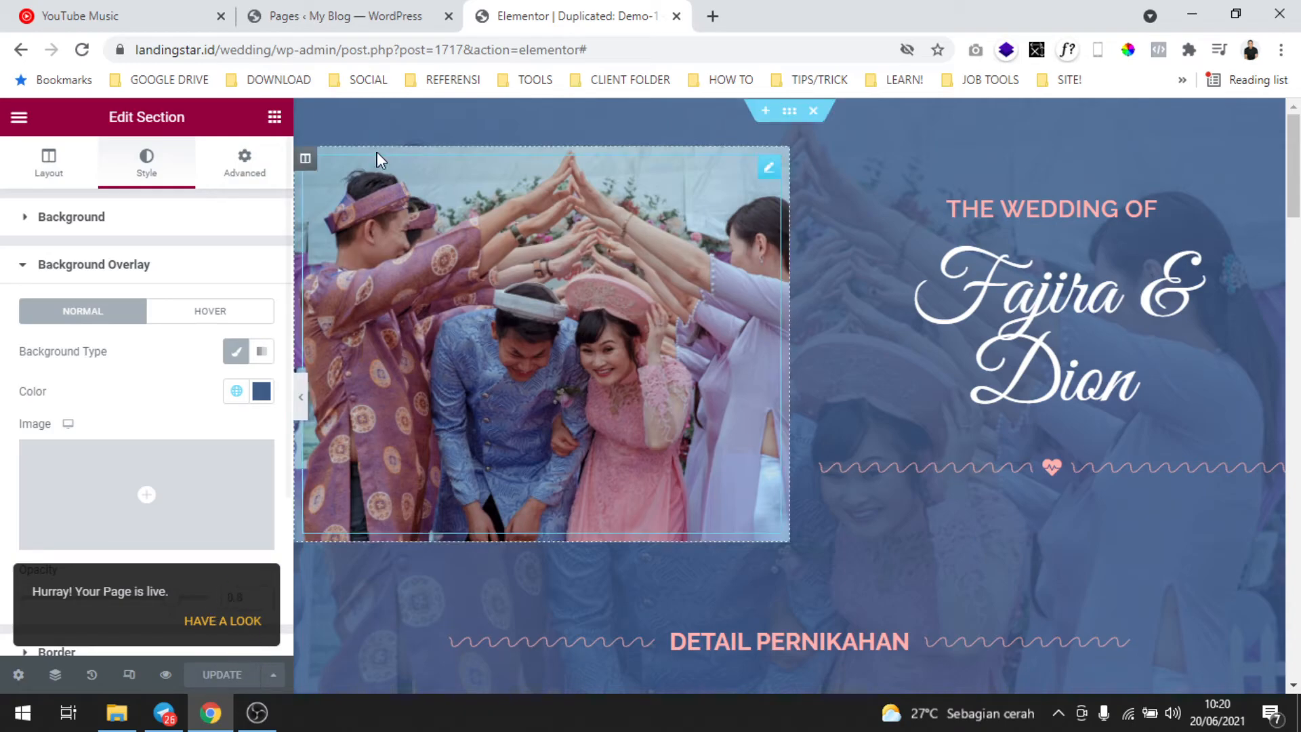
click(205, 621)
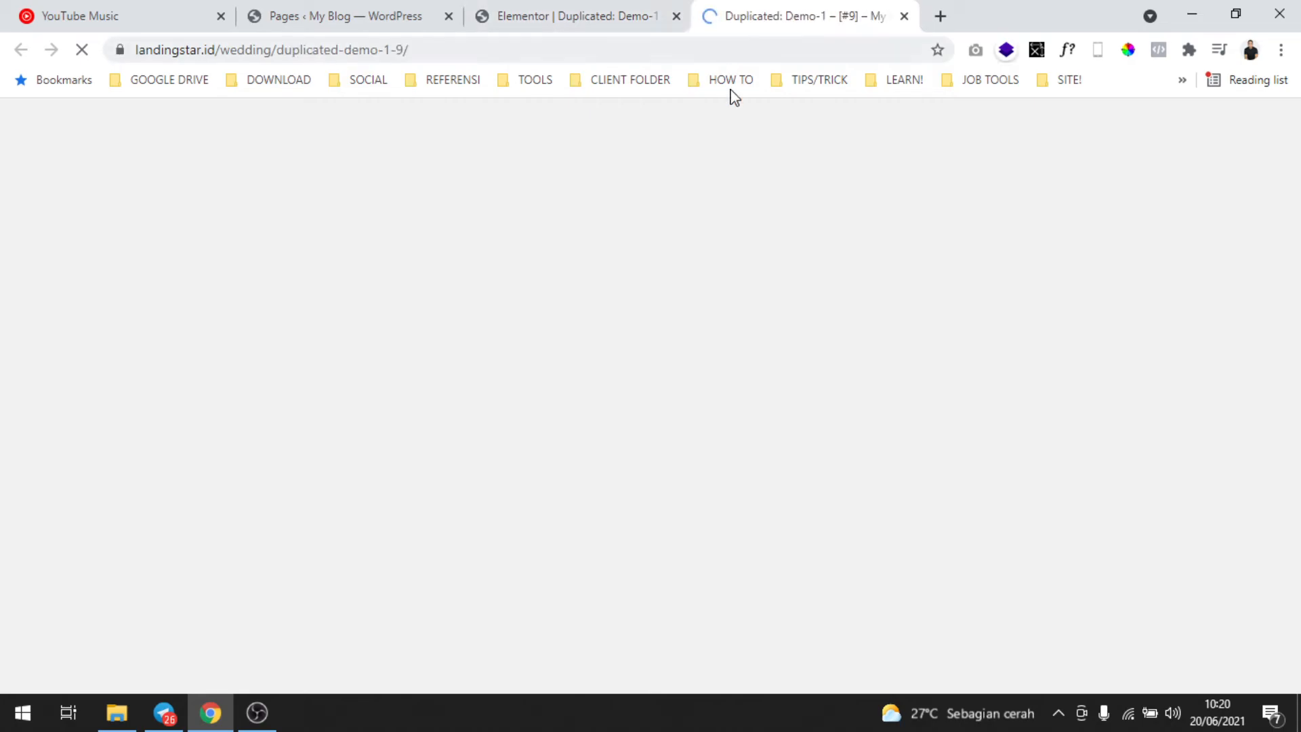
Step: Examine the live wedding page's fixed backgrounds from the heading through the Gallery, map and WhatsApp confirmation sections
scroll(692, 315, down, 15)
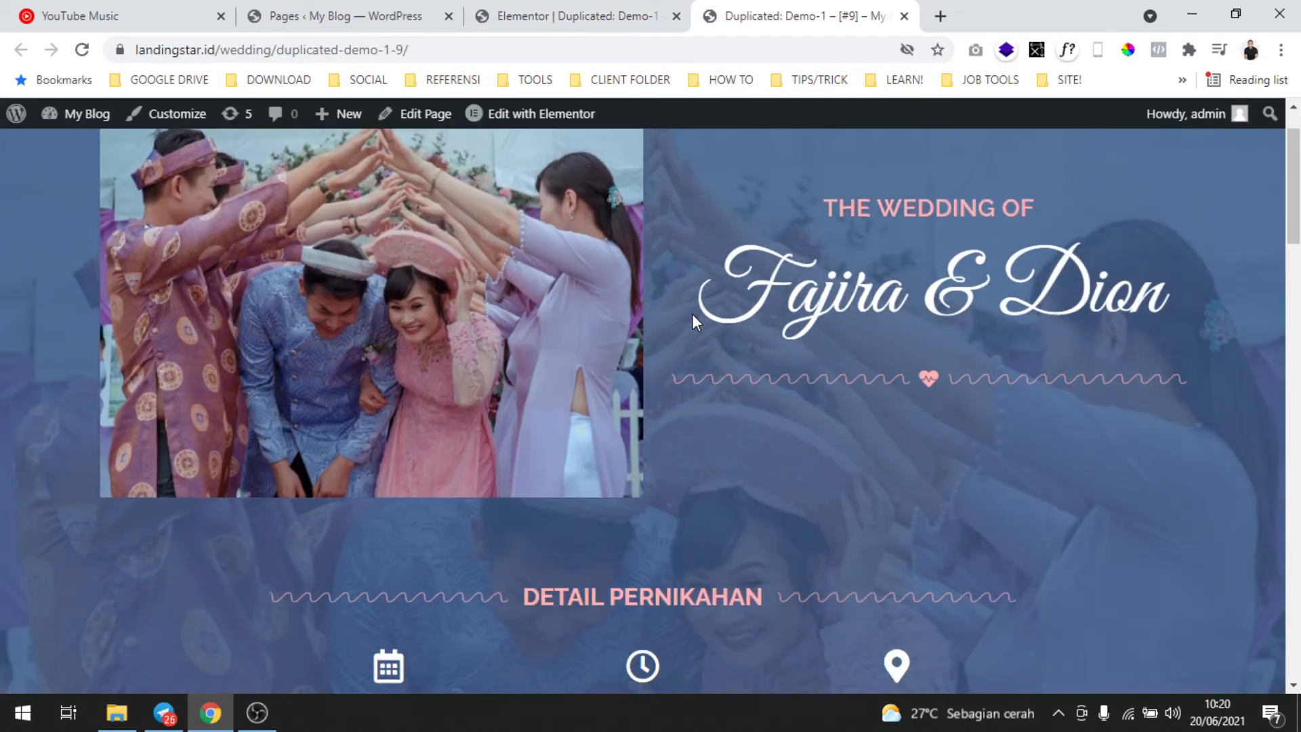
scroll(693, 315, down, 4)
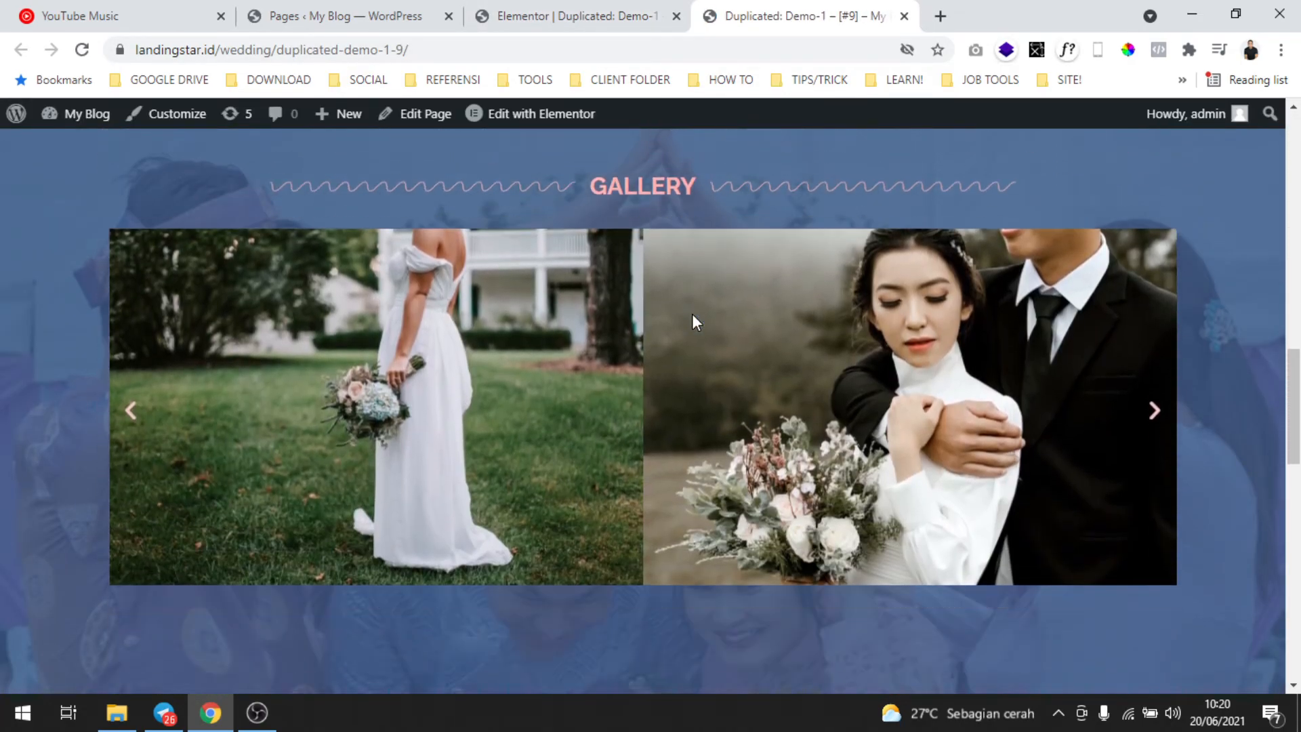
scroll(693, 323, up, 12)
scroll(732, 325, down, 12)
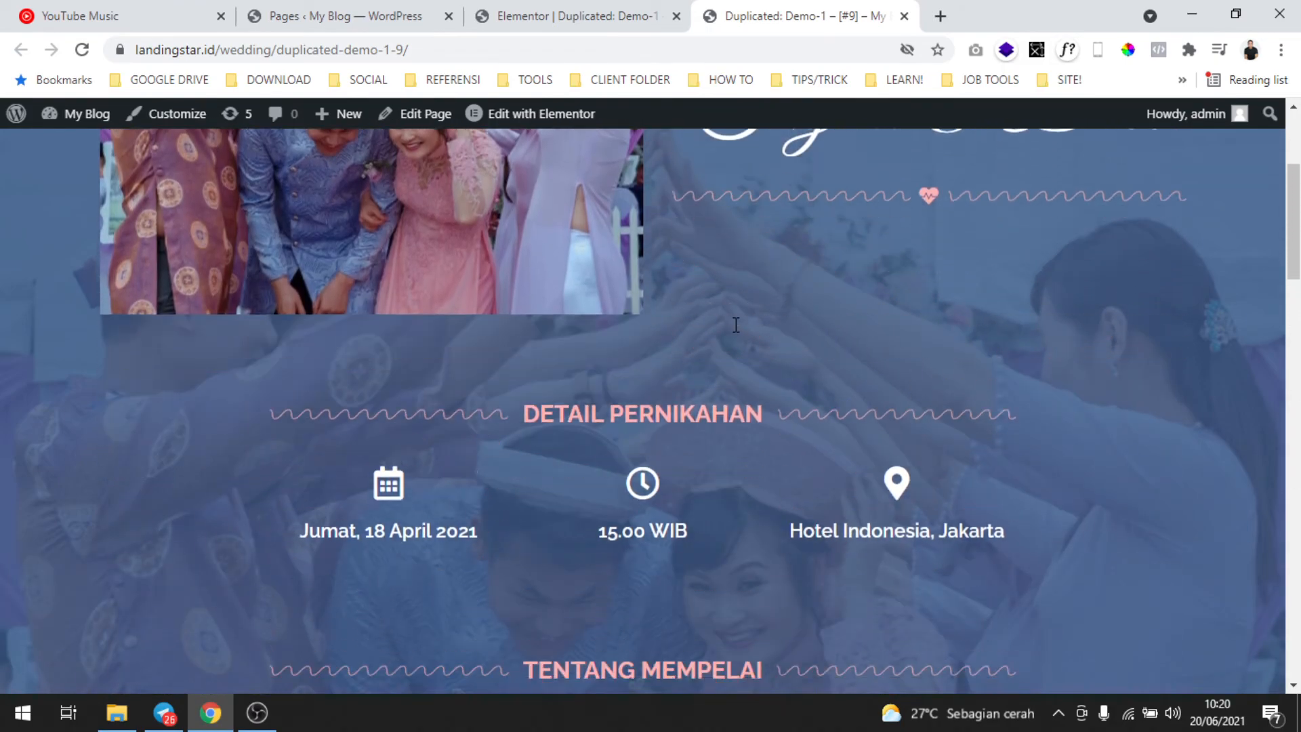
scroll(734, 324, down, 12)
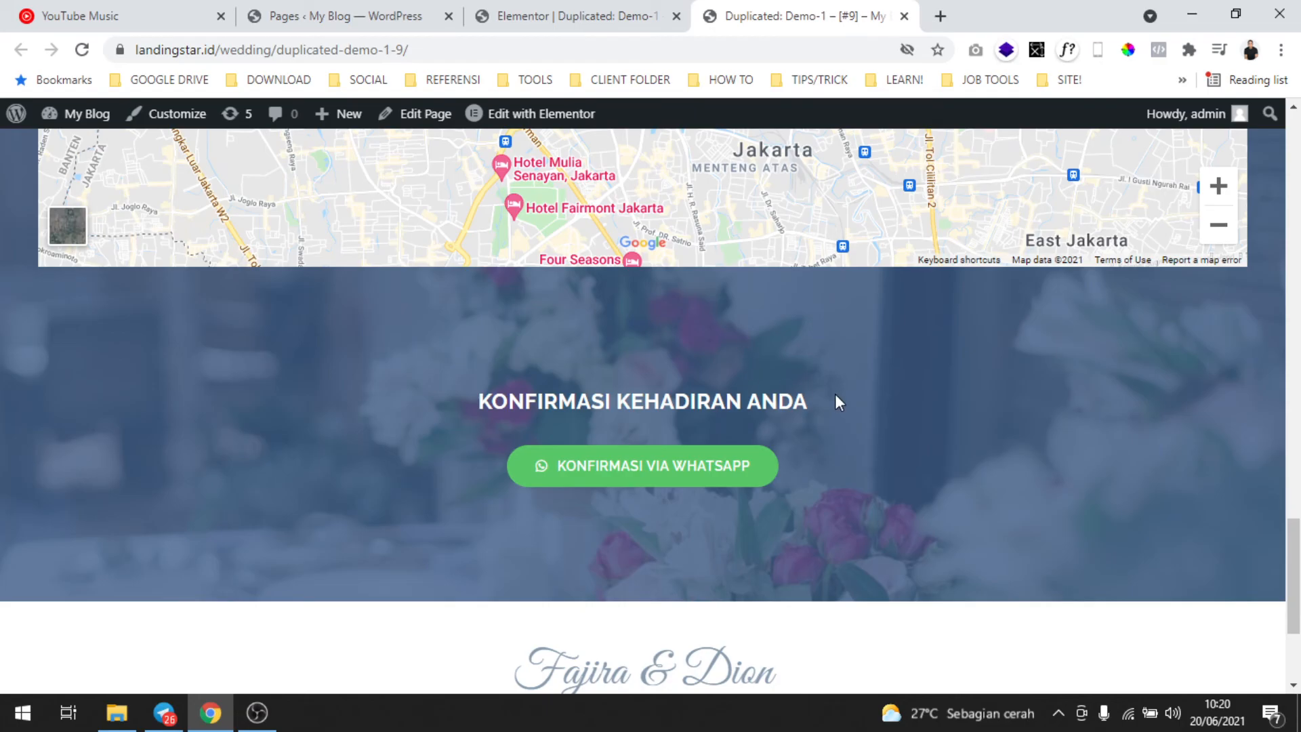
scroll(776, 378, up, 8)
scroll(770, 408, down, 11)
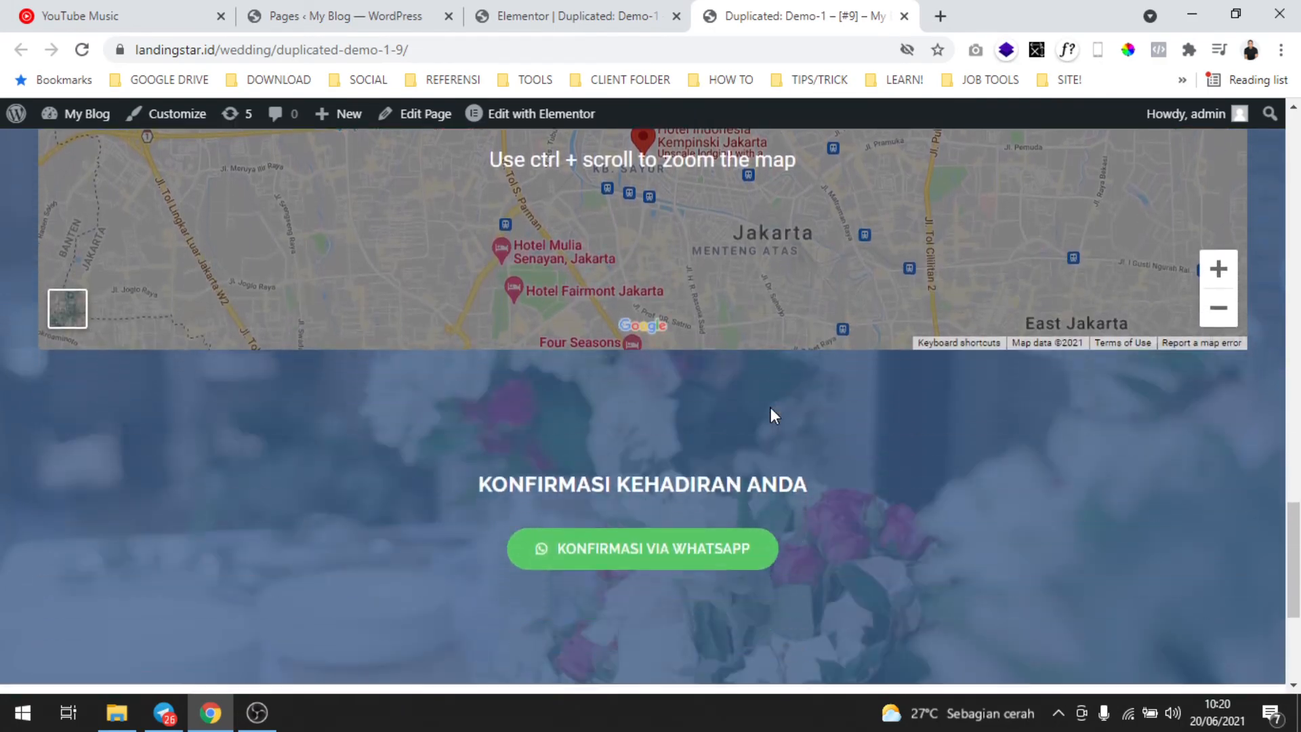
scroll(773, 410, up, 9)
scroll(771, 407, up, 15)
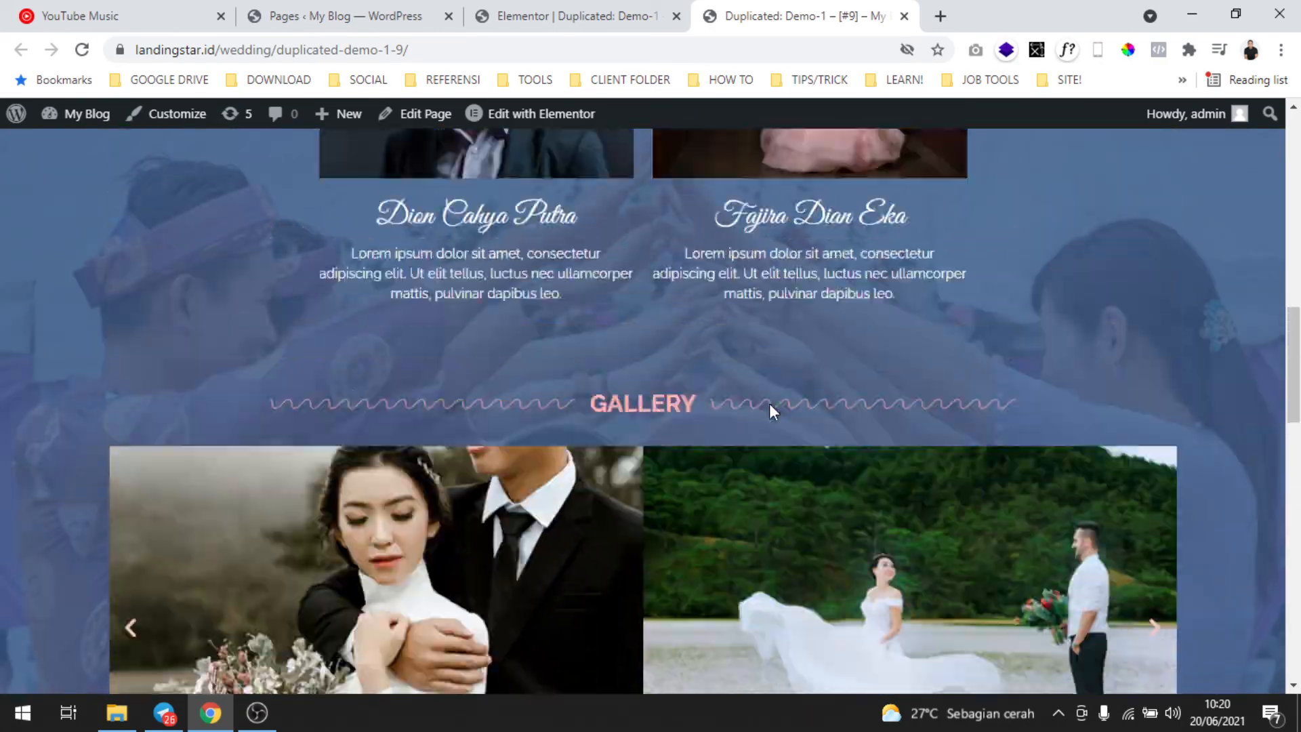